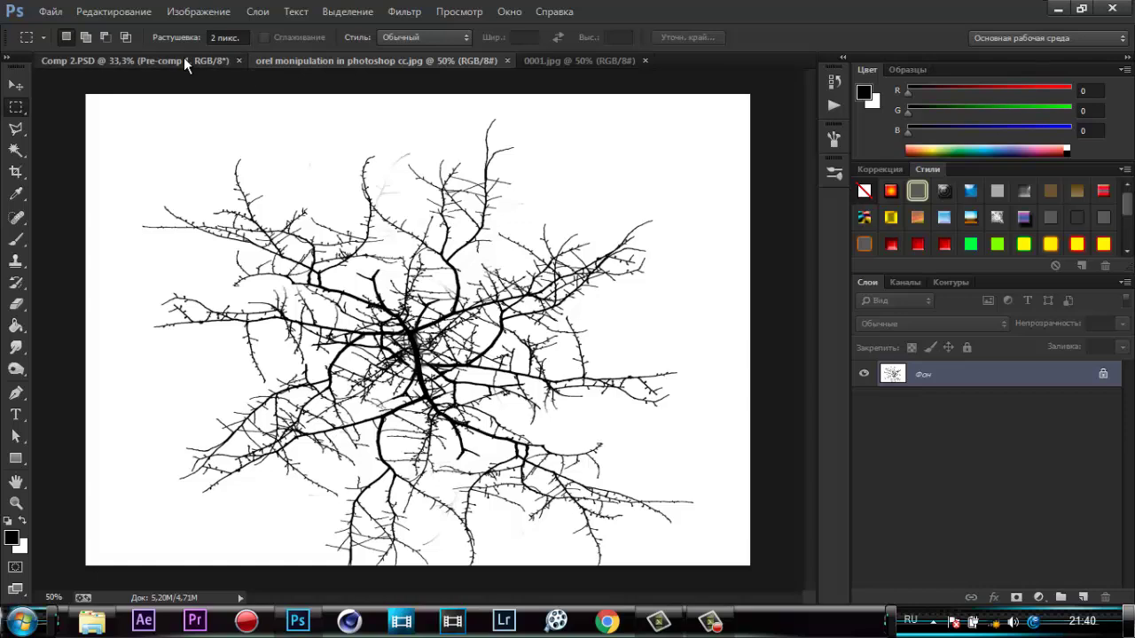
Marquee-select the whole cloud canvas in the Comp 2.PSD document.
click(184, 59)
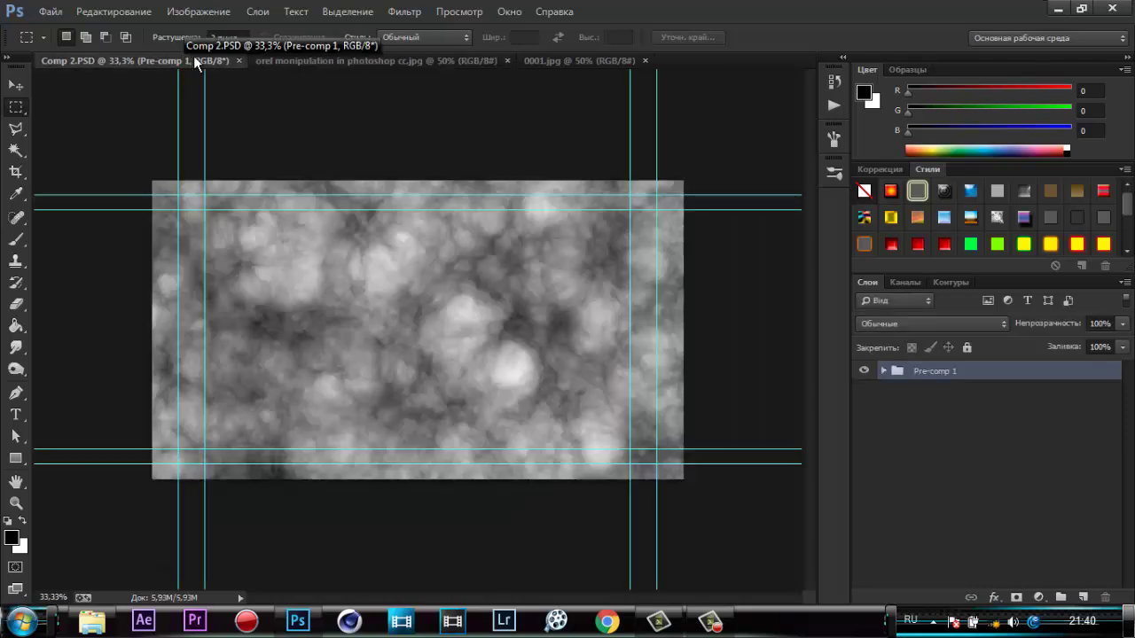
click(411, 61)
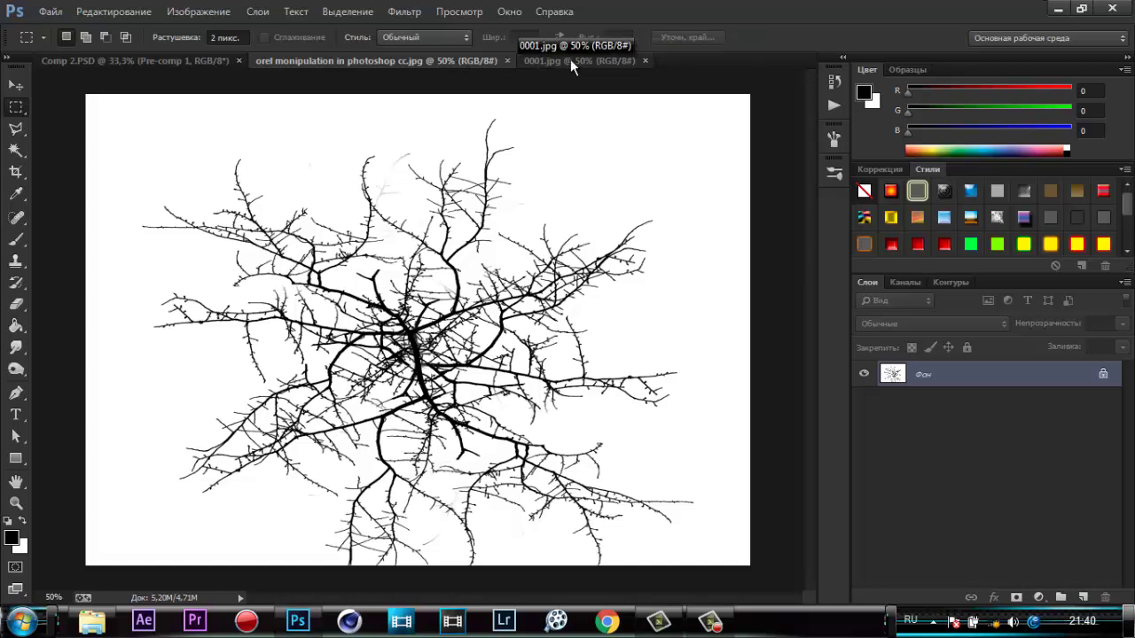
click(144, 61)
drag(142, 179, 735, 532)
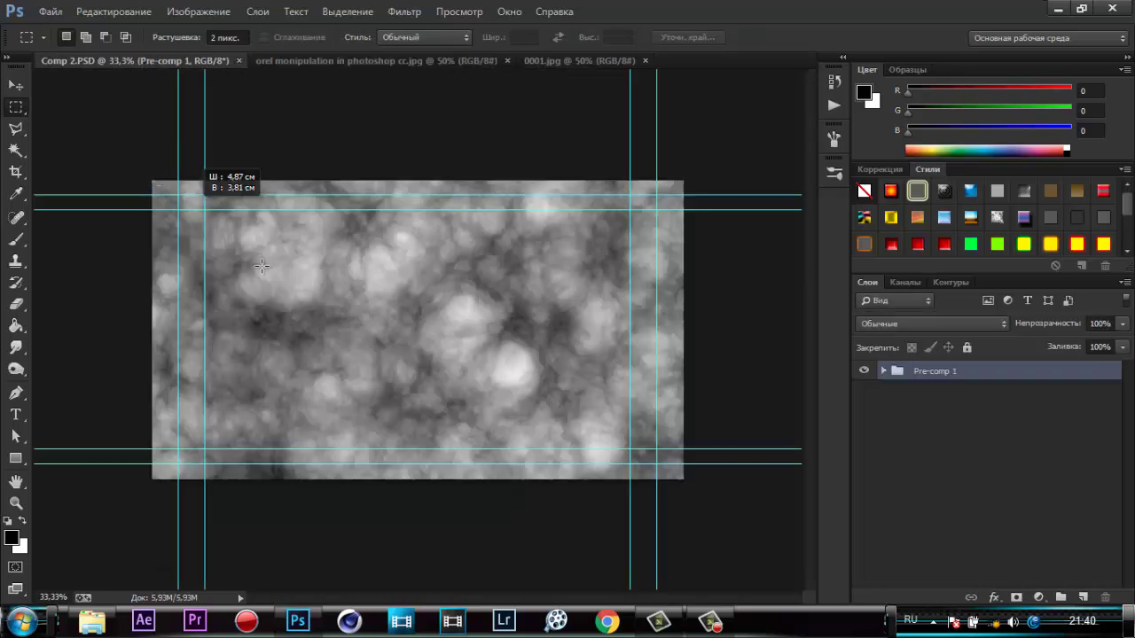
Pick Black Solid 1 in Pre-comp 1 and drag the clouds into the portrait.
click(884, 371)
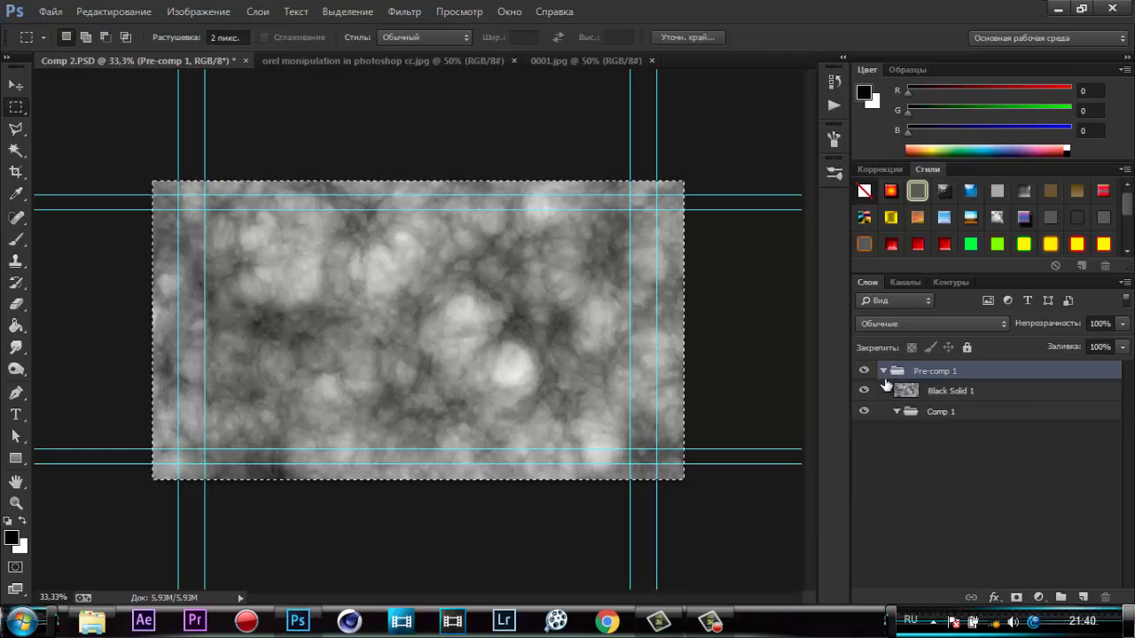
click(907, 391)
click(15, 86)
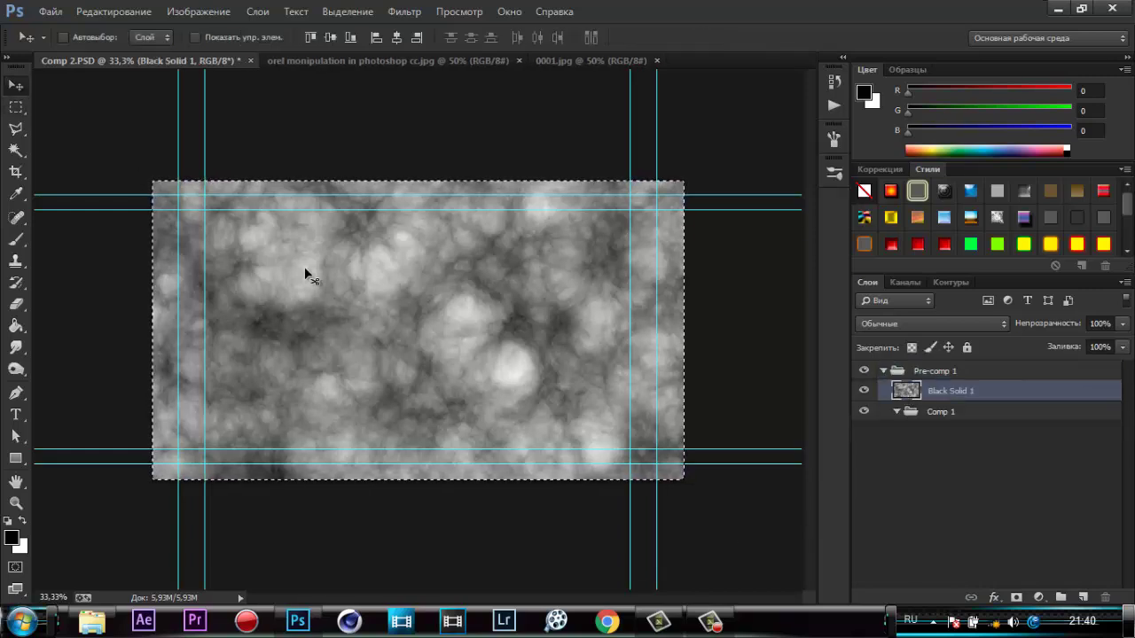
mouse_move(342, 279)
mouse_down()
mouse_move(516, 86)
mouse_move(397, 358)
mouse_up()
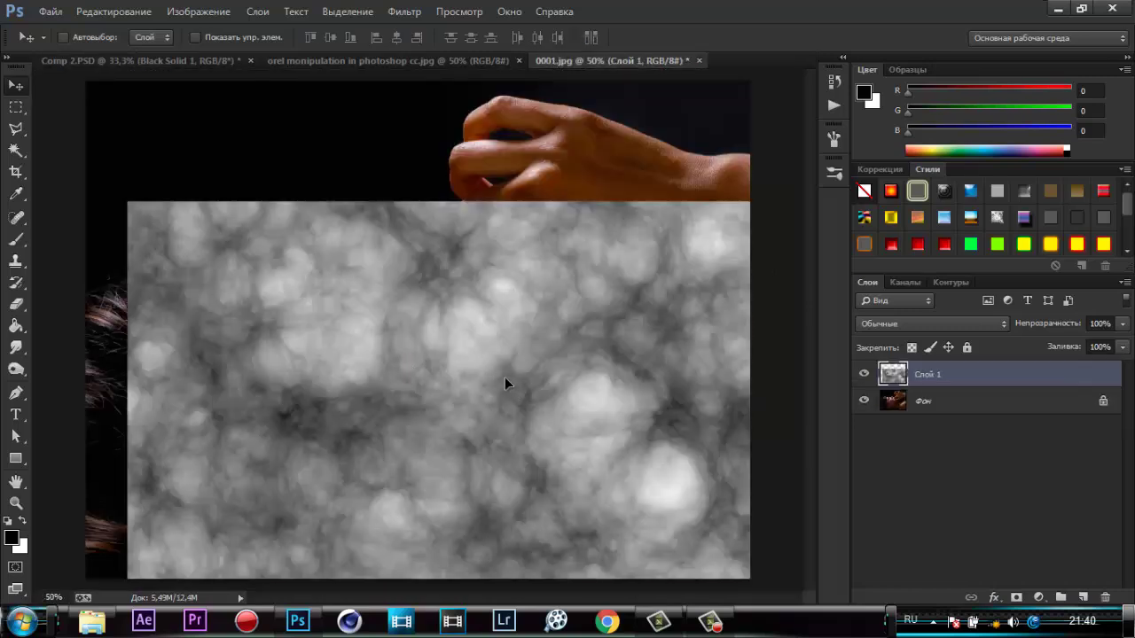
Scale the clouds to about 55%, tilt them over the lower face, and duplicate Фон.
drag(505, 377, 428, 290)
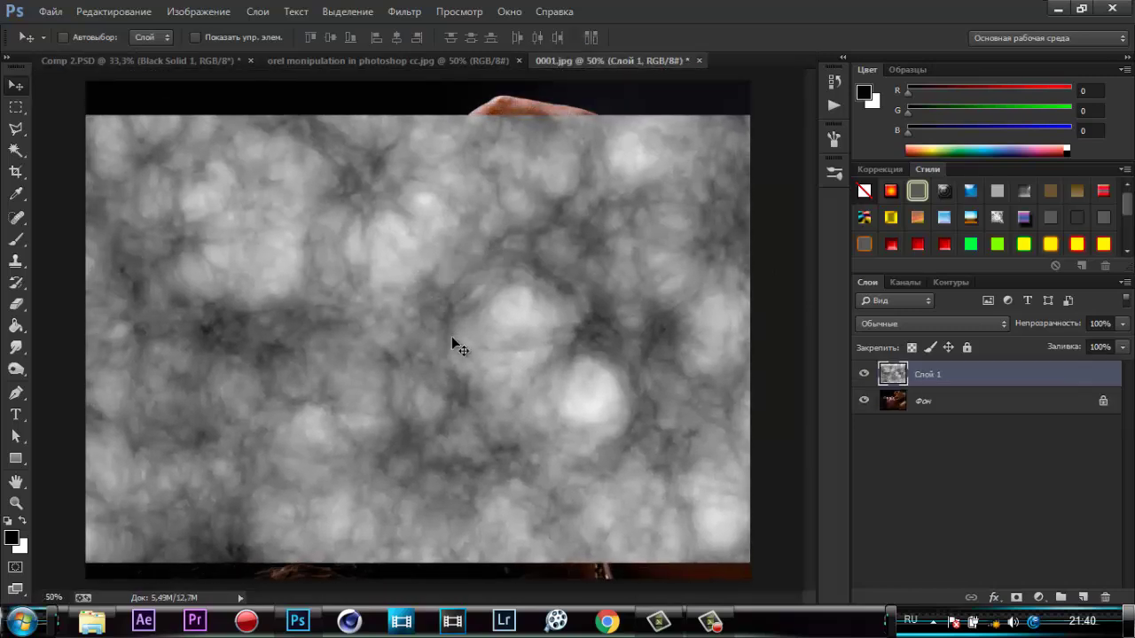
key(ctrl+t)
key(ctrl+0)
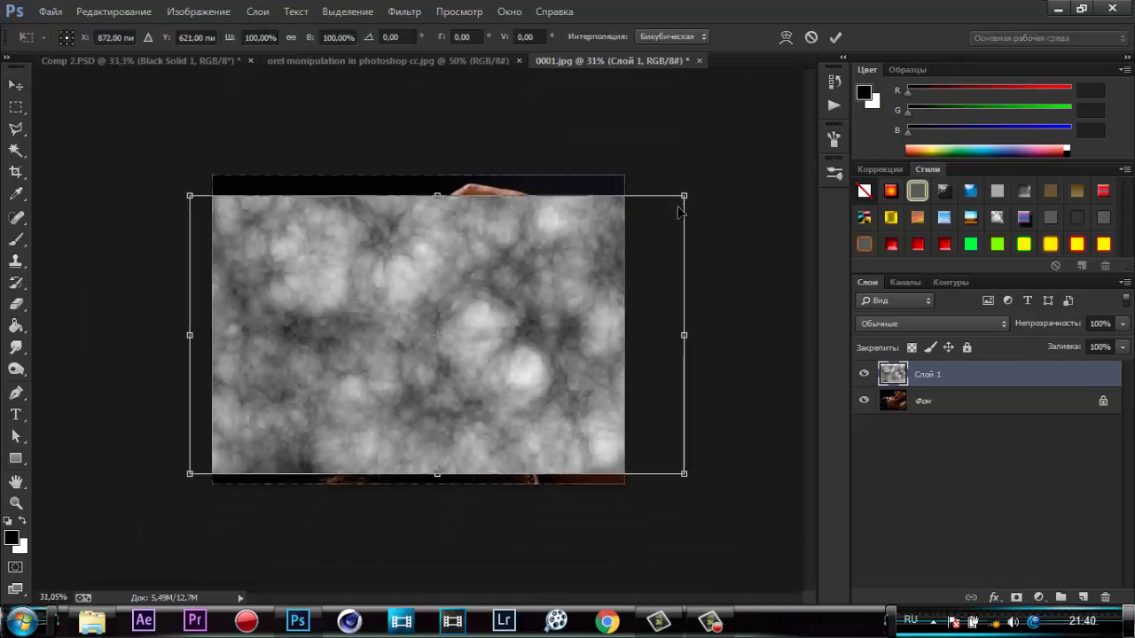
drag(684, 196, 463, 319)
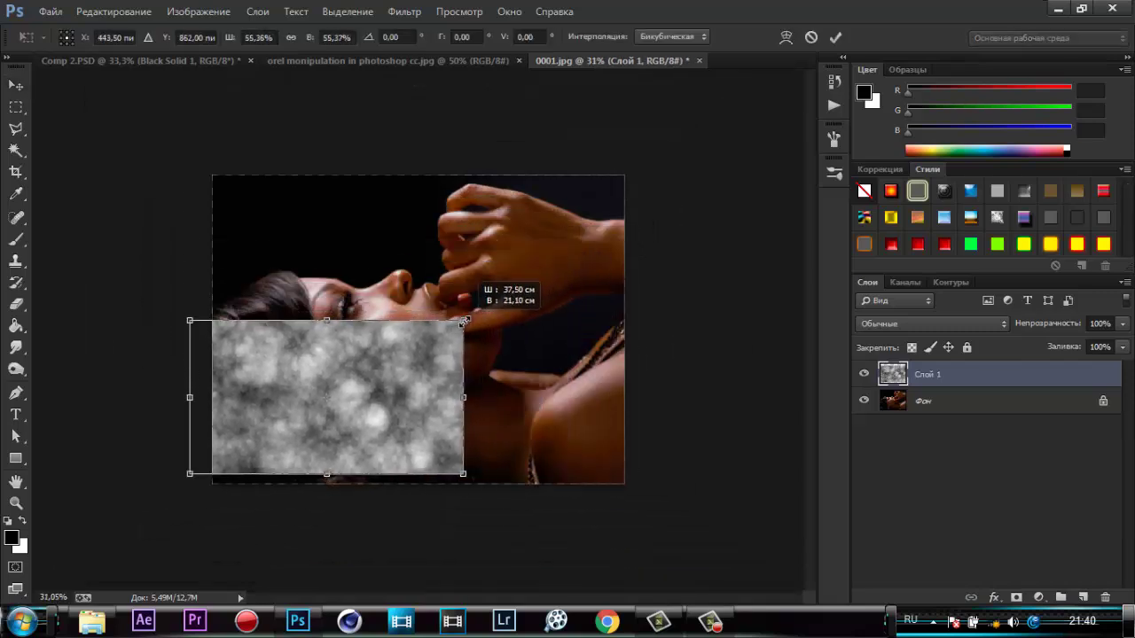
drag(528, 456, 524, 346)
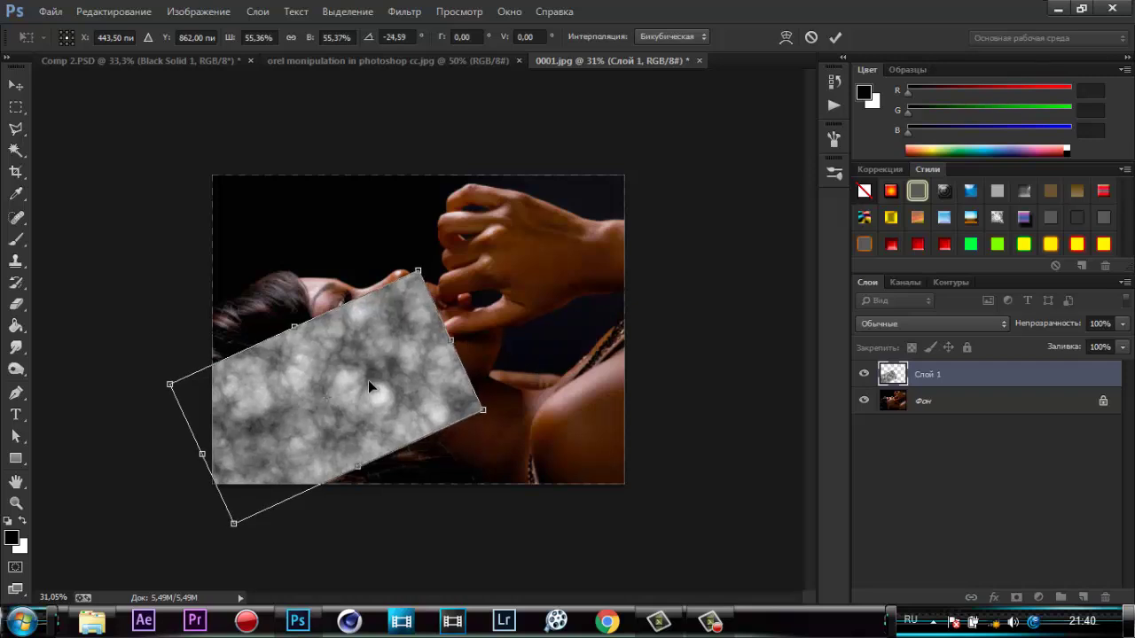
drag(368, 380, 476, 332)
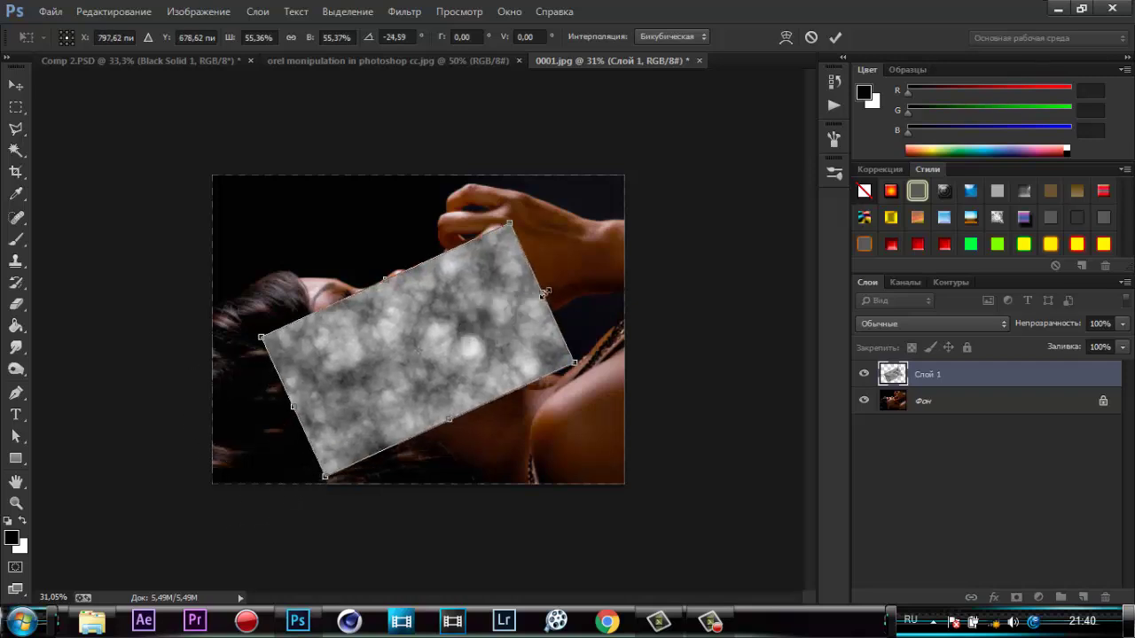
drag(544, 292, 481, 313)
mouse_move(353, 291)
mouse_down()
mouse_move(367, 319)
mouse_move(425, 279)
mouse_move(408, 340)
mouse_up()
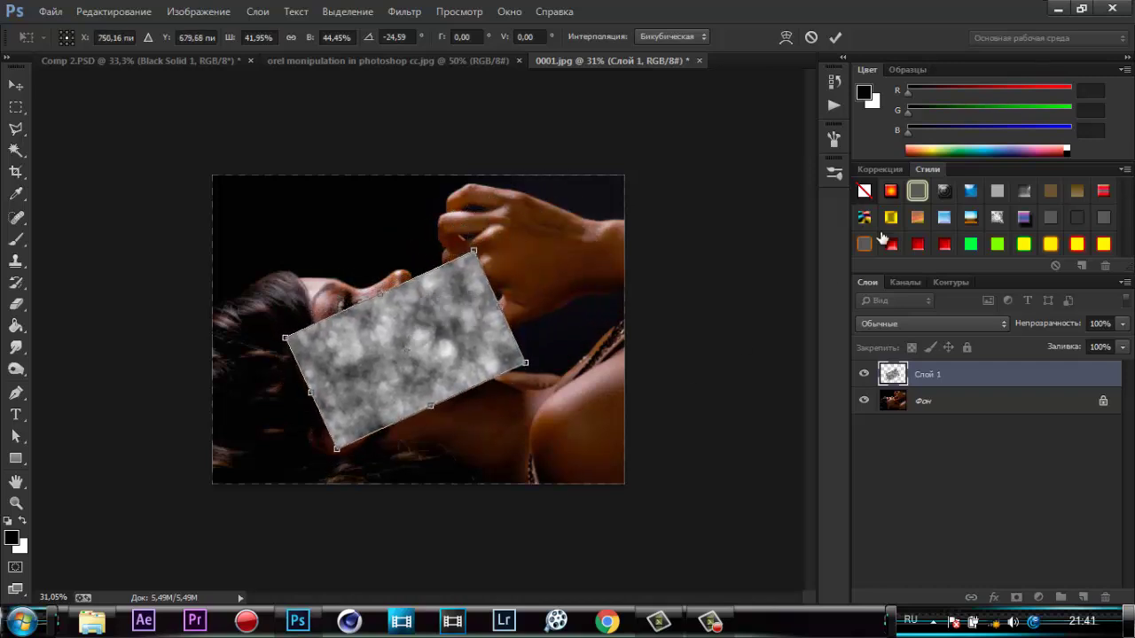
click(835, 37)
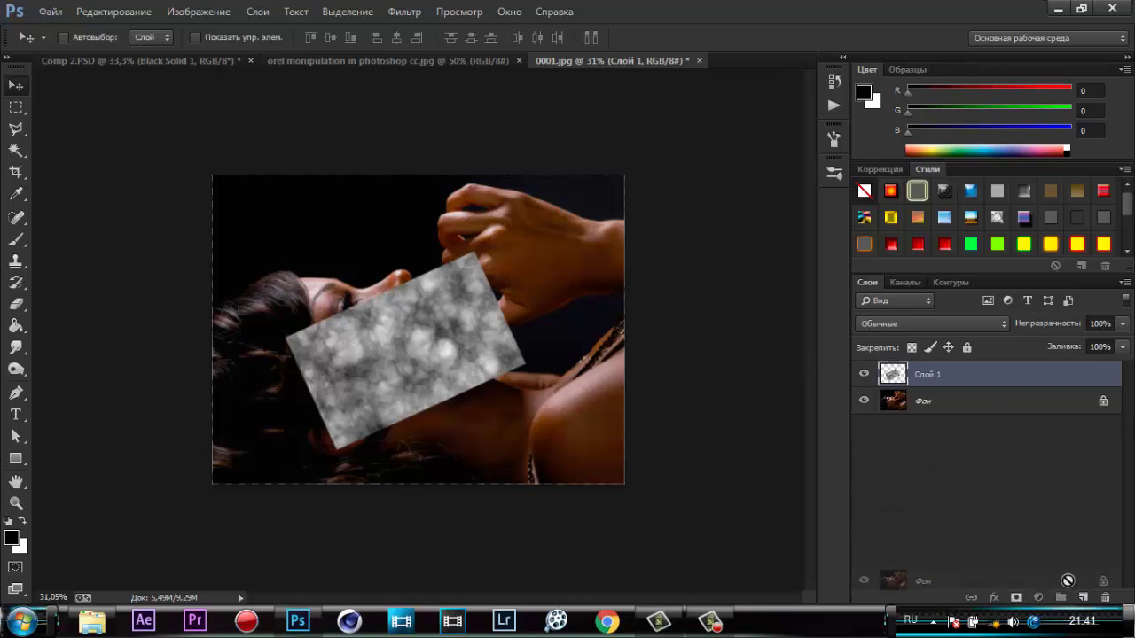
drag(980, 402, 1084, 597)
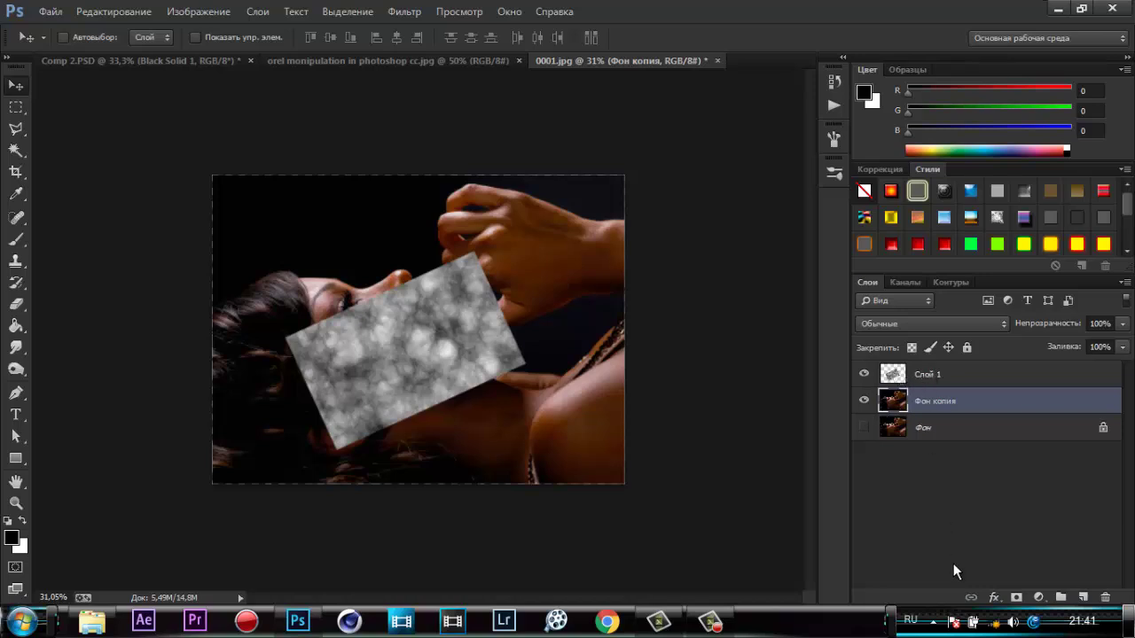
Add a layer mask to Слой 1 and fill it black with the Paint Bucket.
click(856, 381)
key(g)
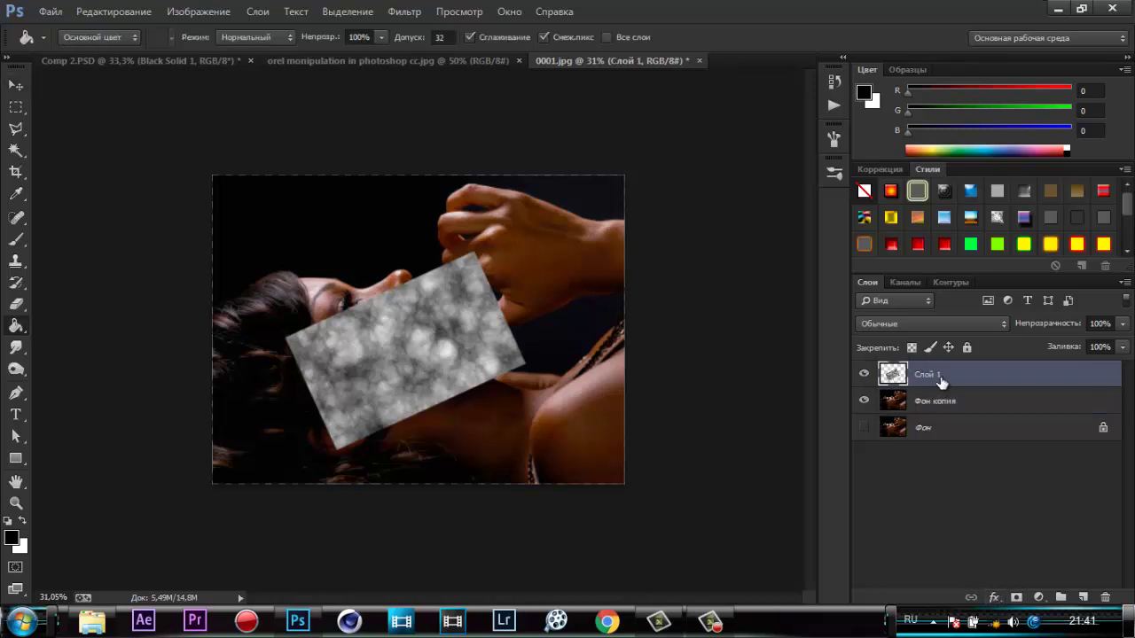
click(1017, 597)
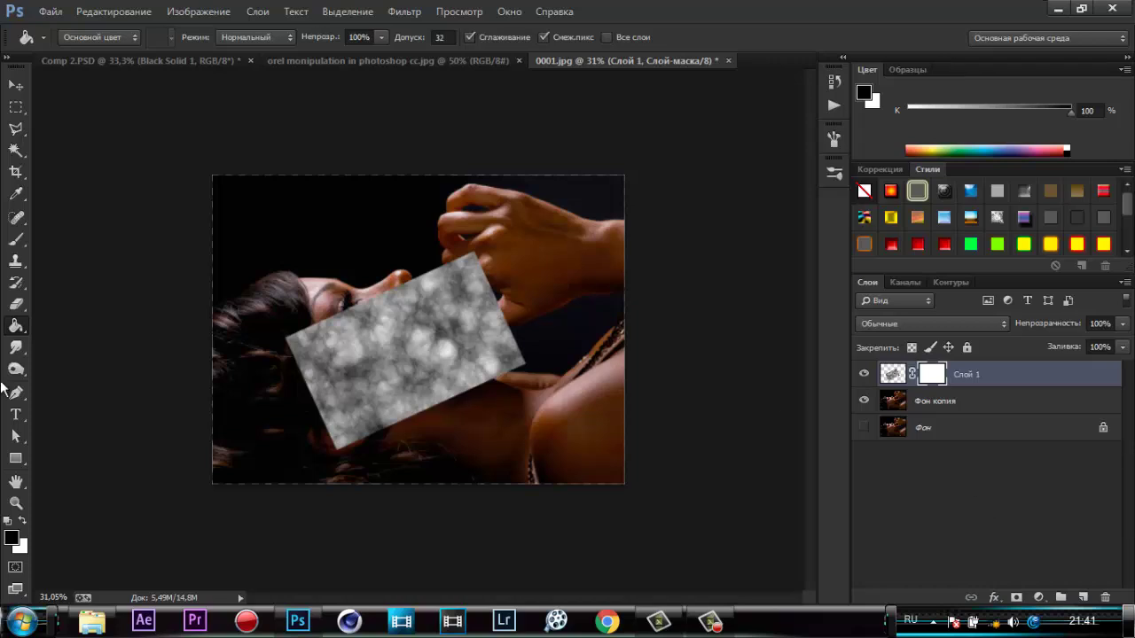
click(356, 360)
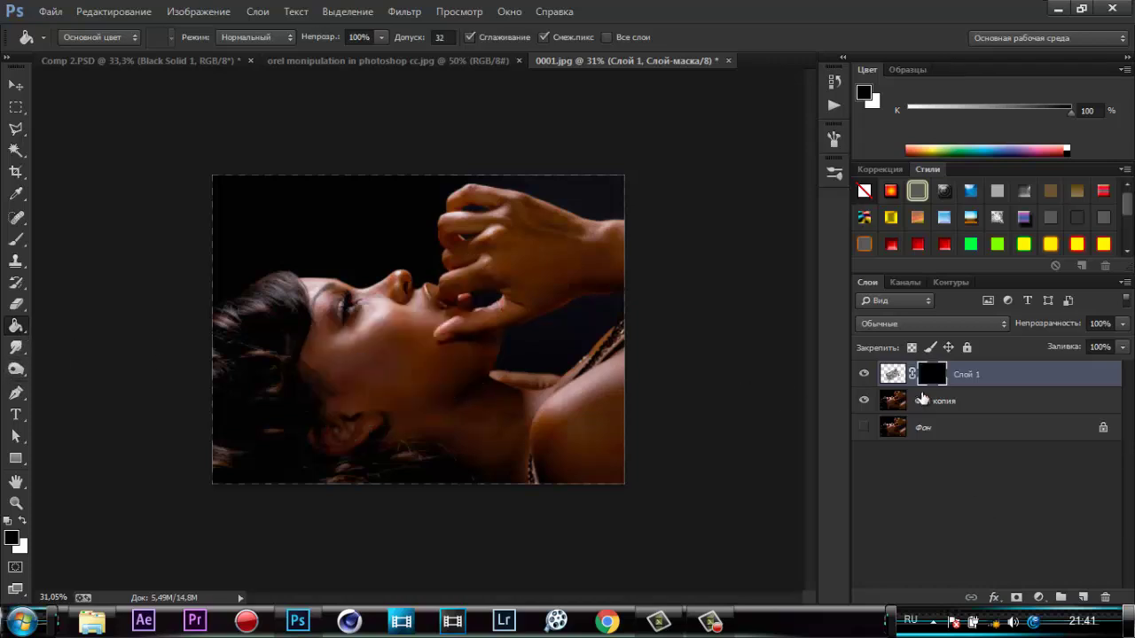
Paint white on the mask to reveal the clouds over the cheek and jaw.
click(16, 240)
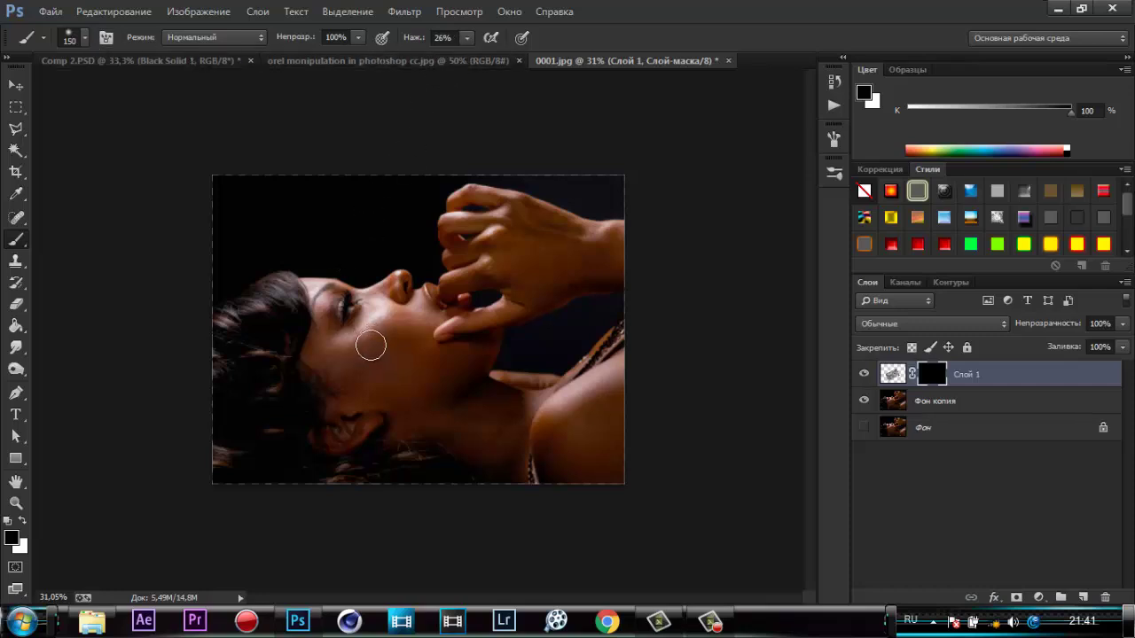
click(23, 522)
scroll(382, 369, up, 2)
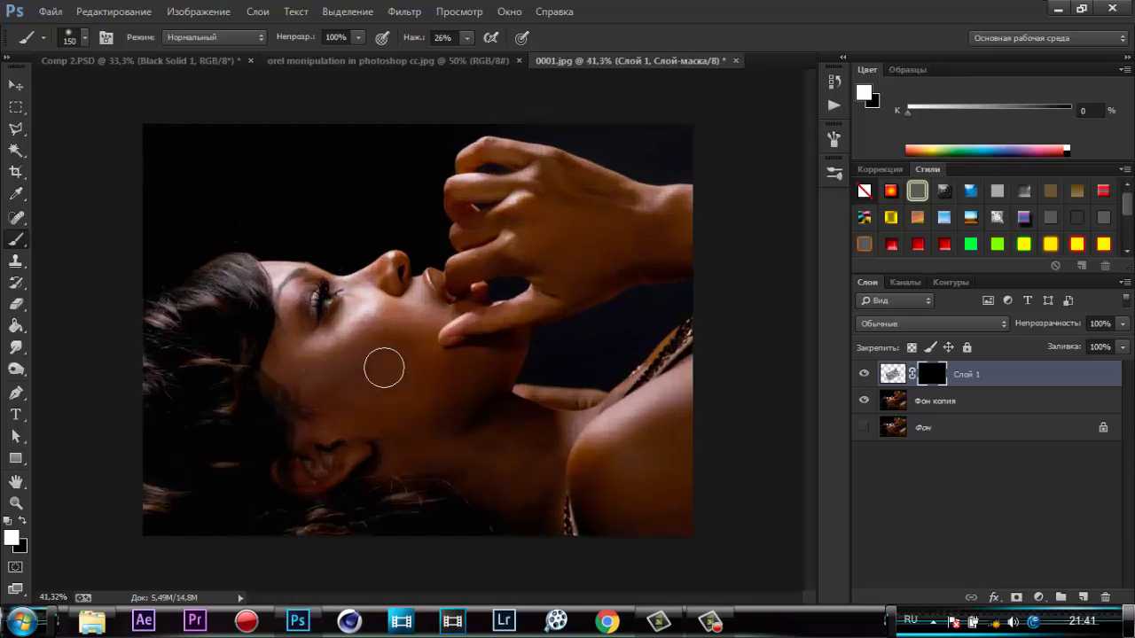
scroll(382, 370, up, 2)
scroll(390, 363, up, 1)
mouse_move(427, 349)
mouse_down()
mouse_move(370, 380)
mouse_move(380, 393)
mouse_move(370, 380)
mouse_move(506, 354)
mouse_move(426, 377)
mouse_move(444, 317)
mouse_move(517, 333)
mouse_move(352, 398)
mouse_move(331, 431)
mouse_move(446, 405)
mouse_move(298, 374)
mouse_move(405, 309)
mouse_move(416, 321)
mouse_move(375, 337)
mouse_move(339, 406)
mouse_move(462, 350)
mouse_move(501, 315)
mouse_move(490, 328)
mouse_up()
Hide Слой 1 and target the Фон копия layer with the Pen tool.
click(864, 374)
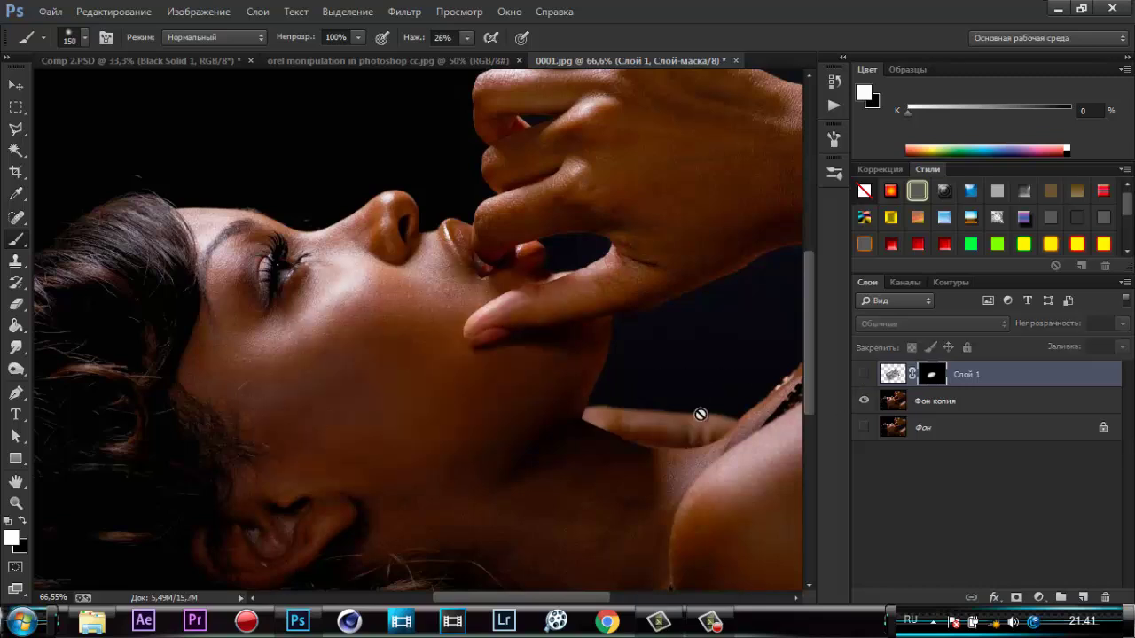
click(16, 393)
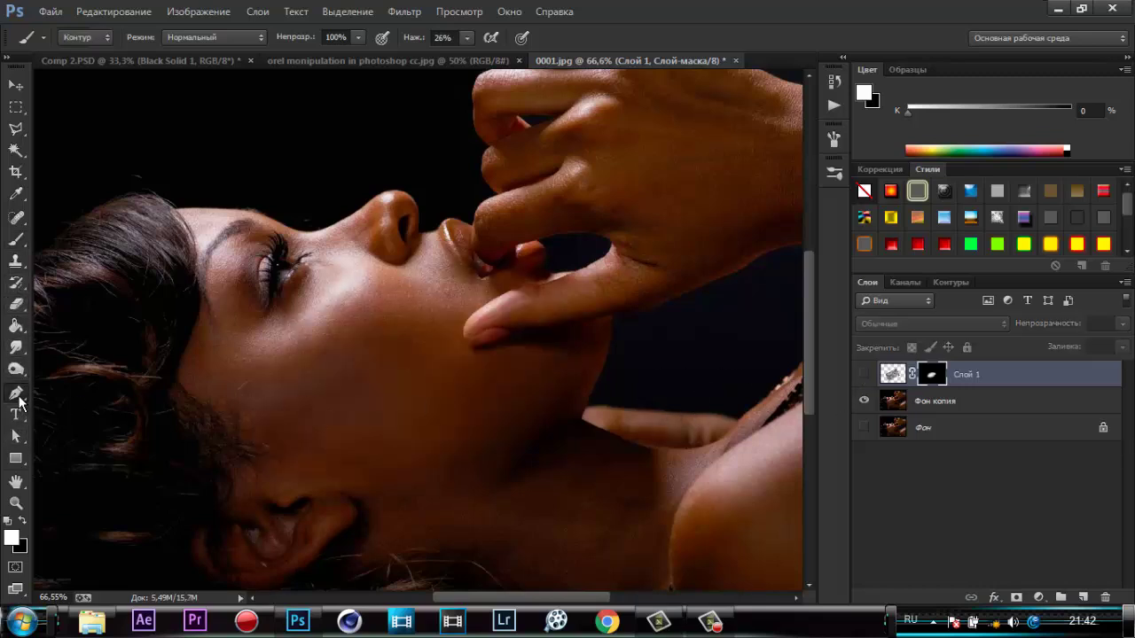
click(926, 405)
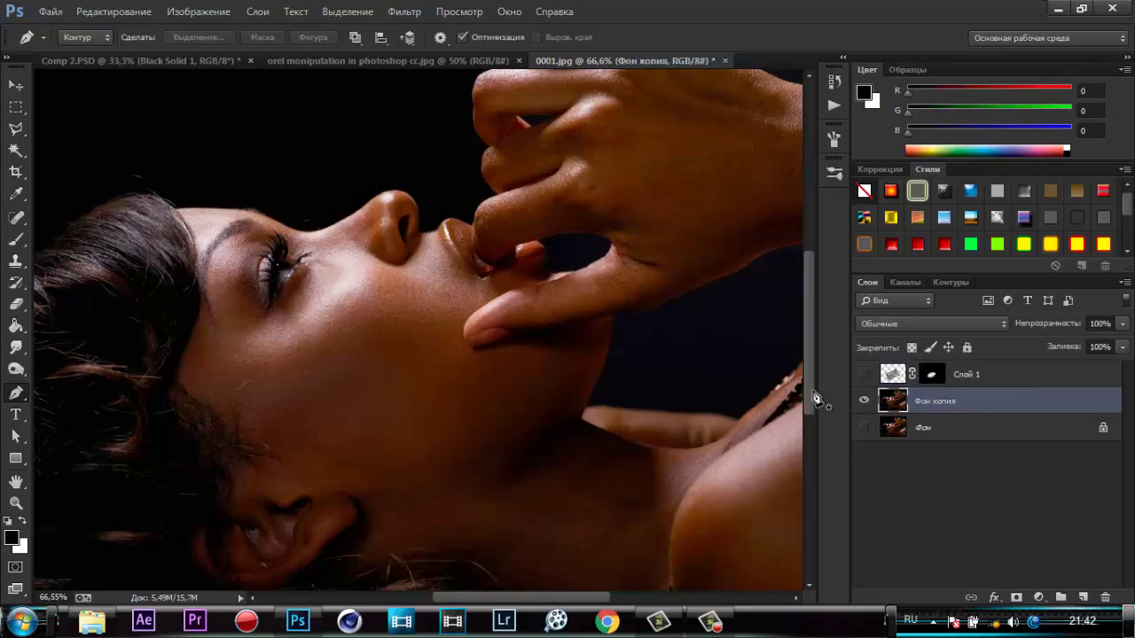
scroll(599, 342, up, 2)
scroll(550, 284, up, 2)
scroll(568, 221, up, 2)
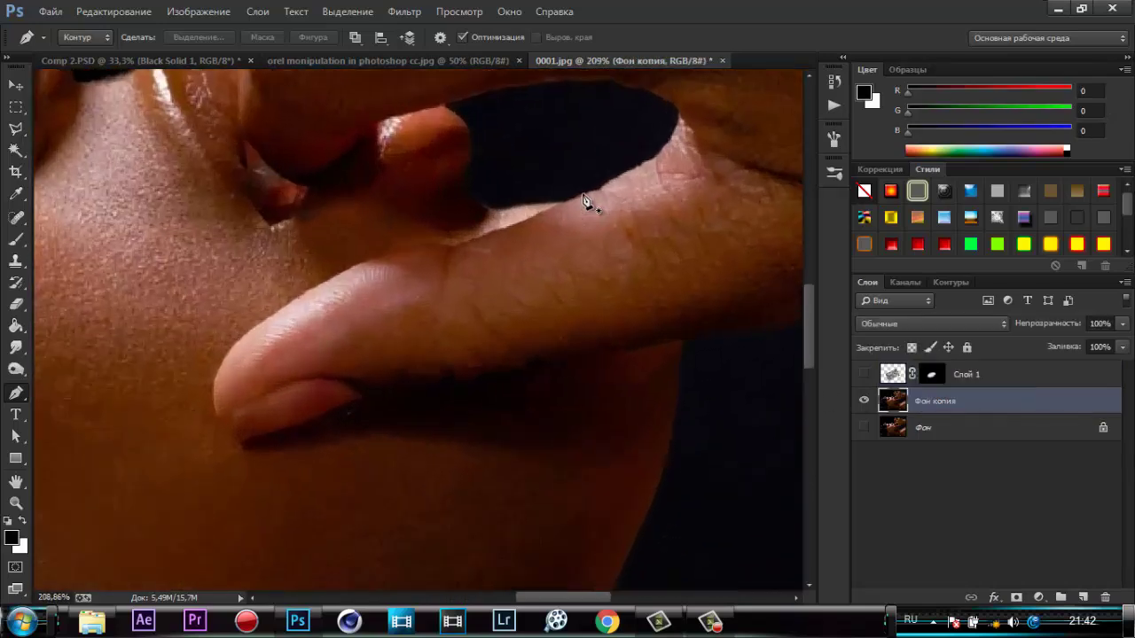
Trace the top of the finger and curve the path around its tip.
click(658, 151)
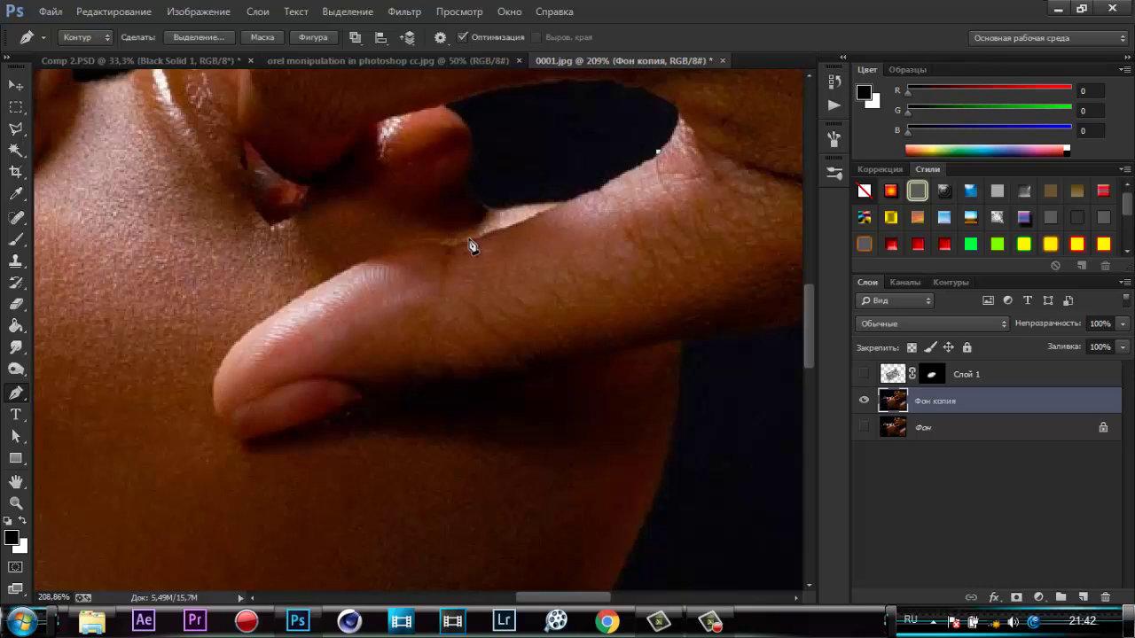
drag(452, 246, 369, 263)
mouse_move(230, 352)
mouse_down()
mouse_move(73, 476)
mouse_move(139, 458)
mouse_move(145, 444)
mouse_move(111, 454)
mouse_up()
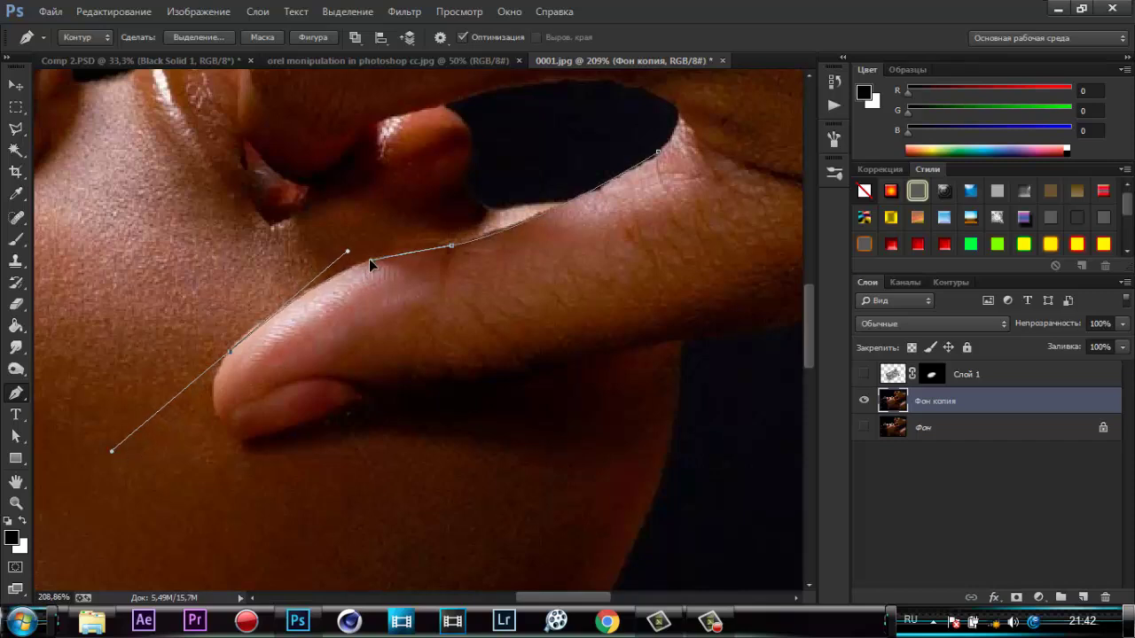
click(235, 444)
drag(111, 451, 183, 393)
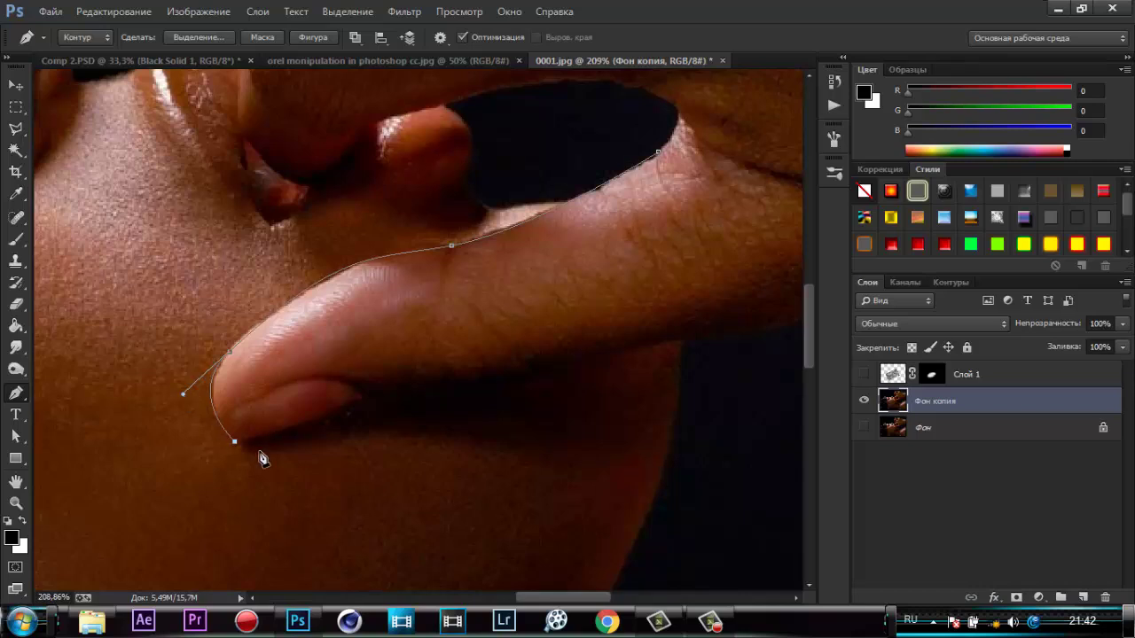
drag(360, 401, 467, 355)
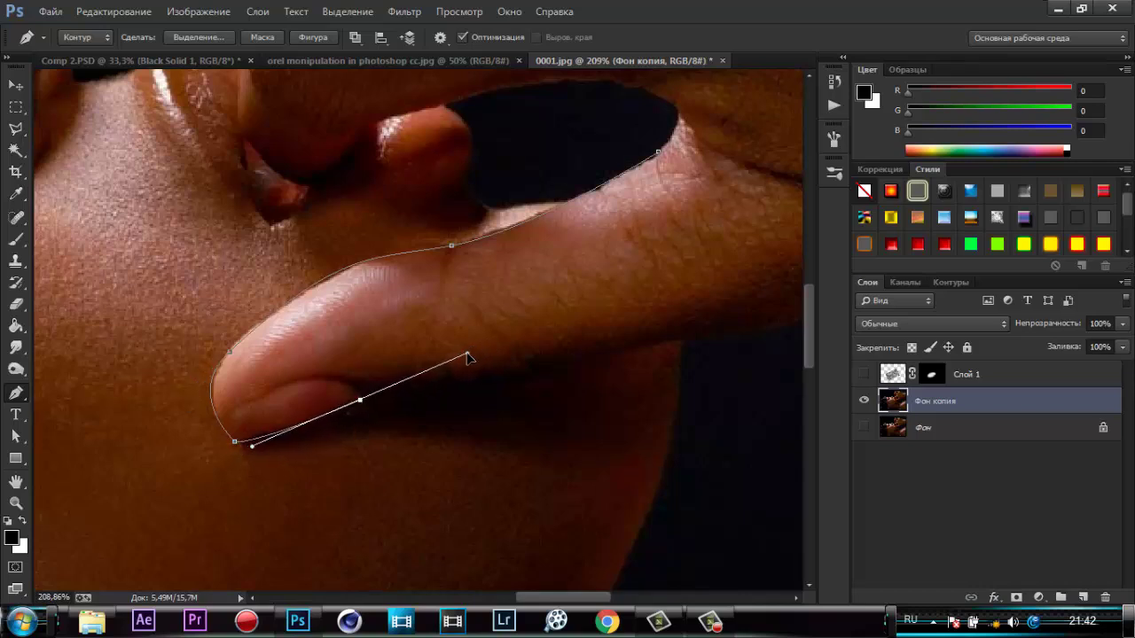
key(ctrl+Return)
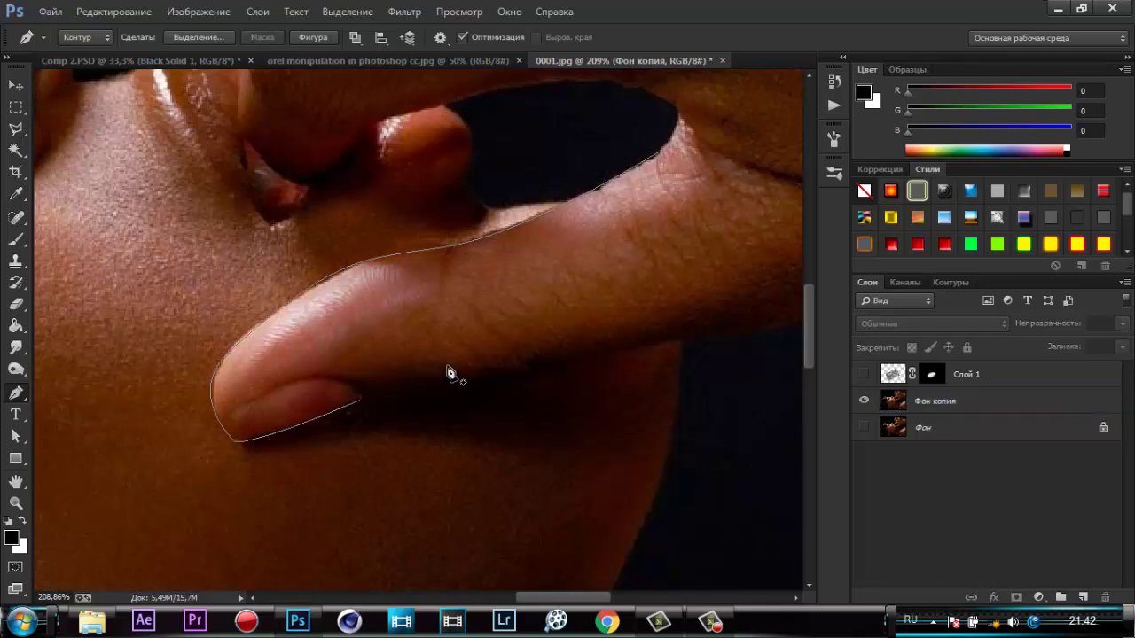
Continue the path along the finger's underside and close it over the top.
ctrl+click(362, 405)
click(525, 382)
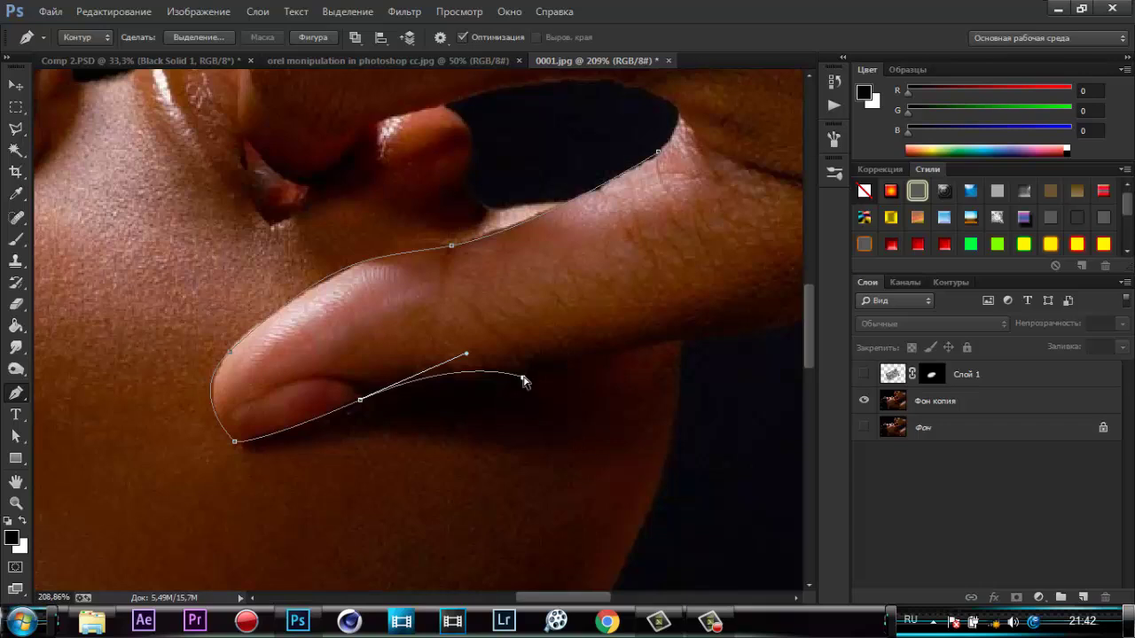
key(ctrl+z)
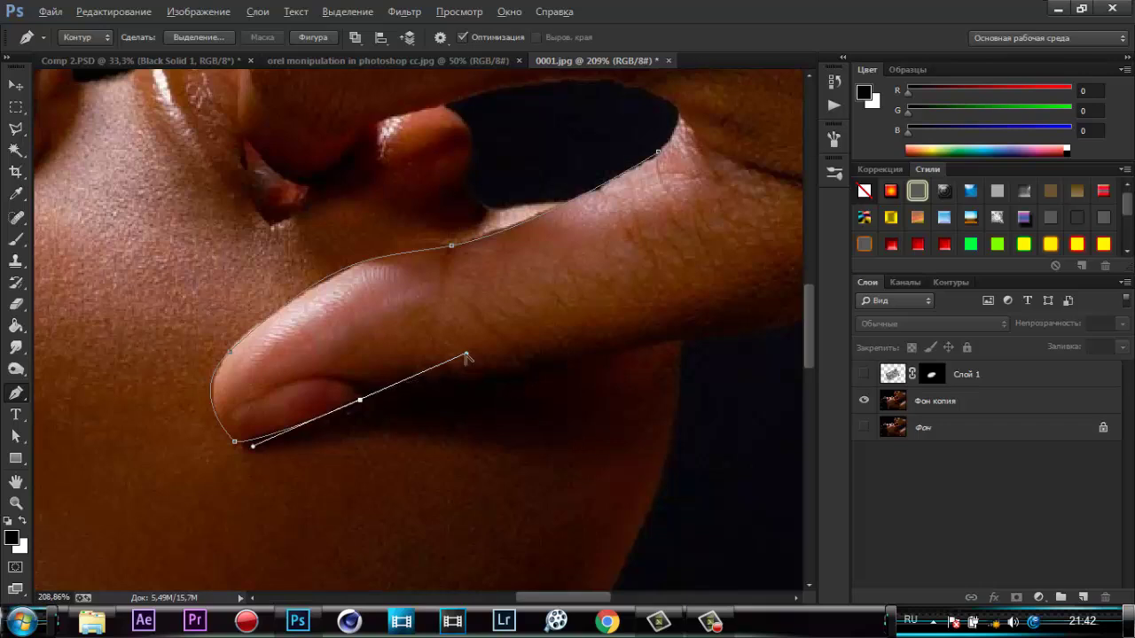
drag(466, 356, 411, 382)
drag(509, 383, 584, 385)
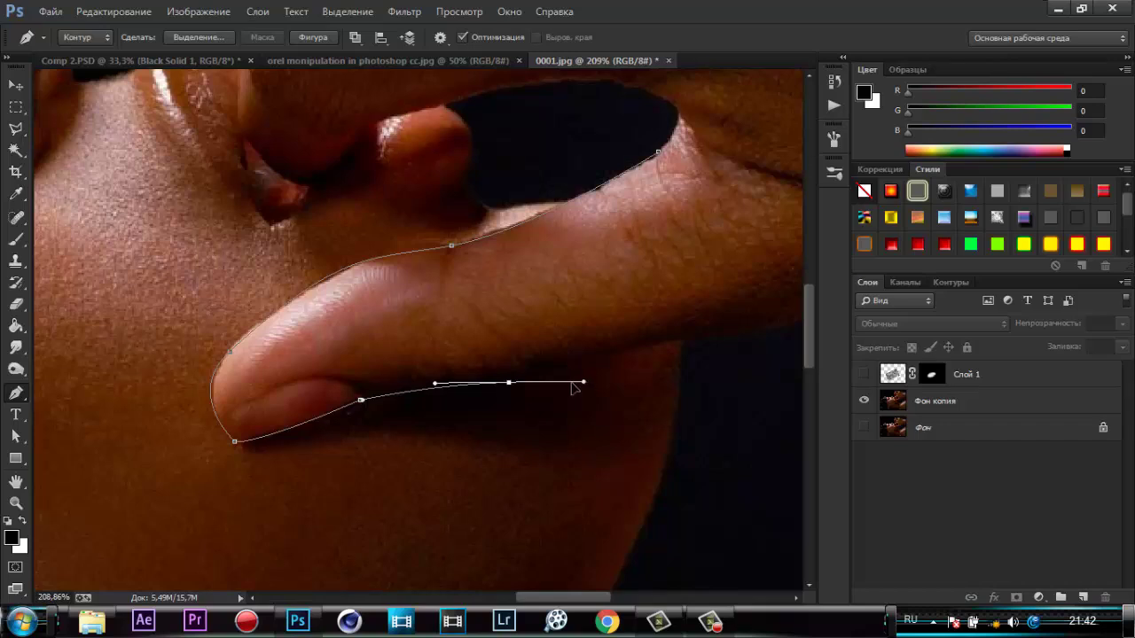
click(509, 383)
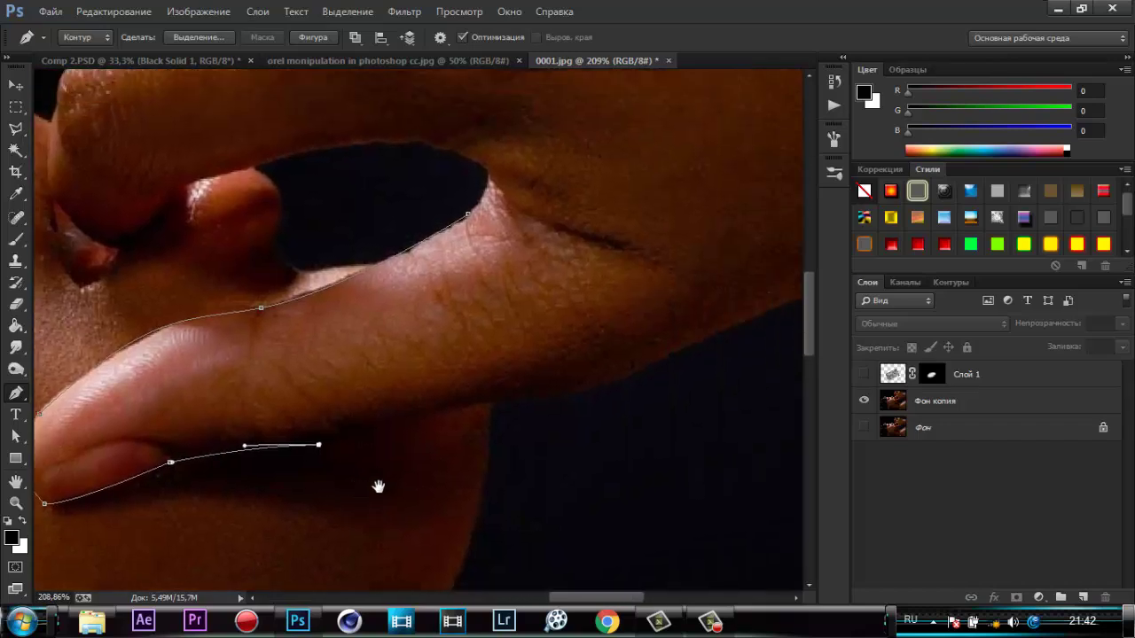
drag(619, 402, 341, 481)
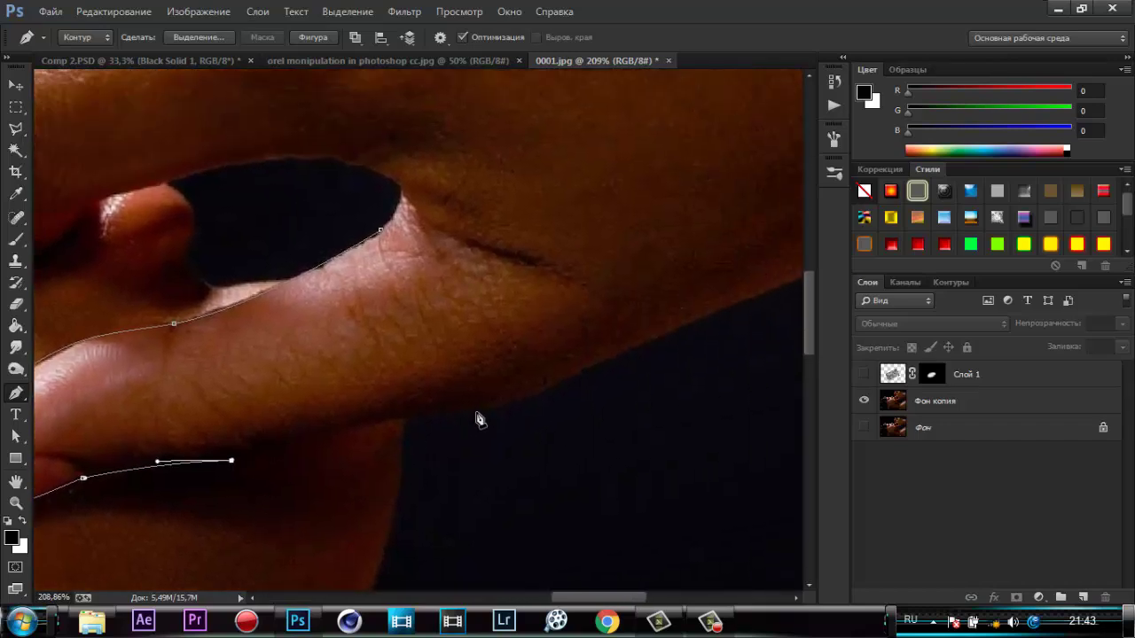
drag(479, 413, 544, 414)
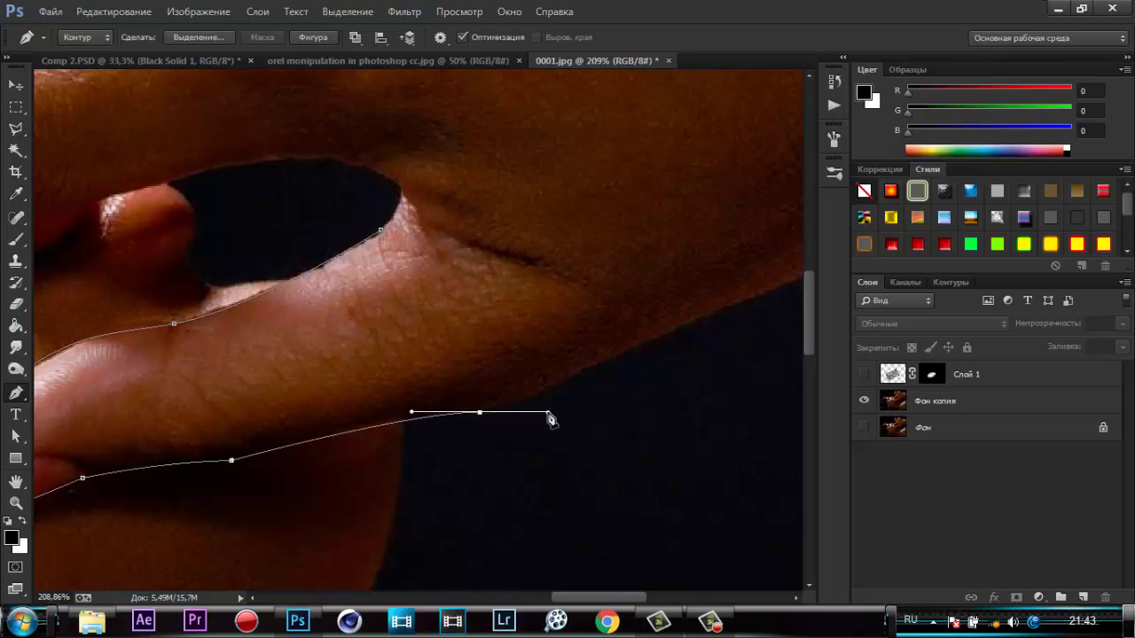
click(634, 350)
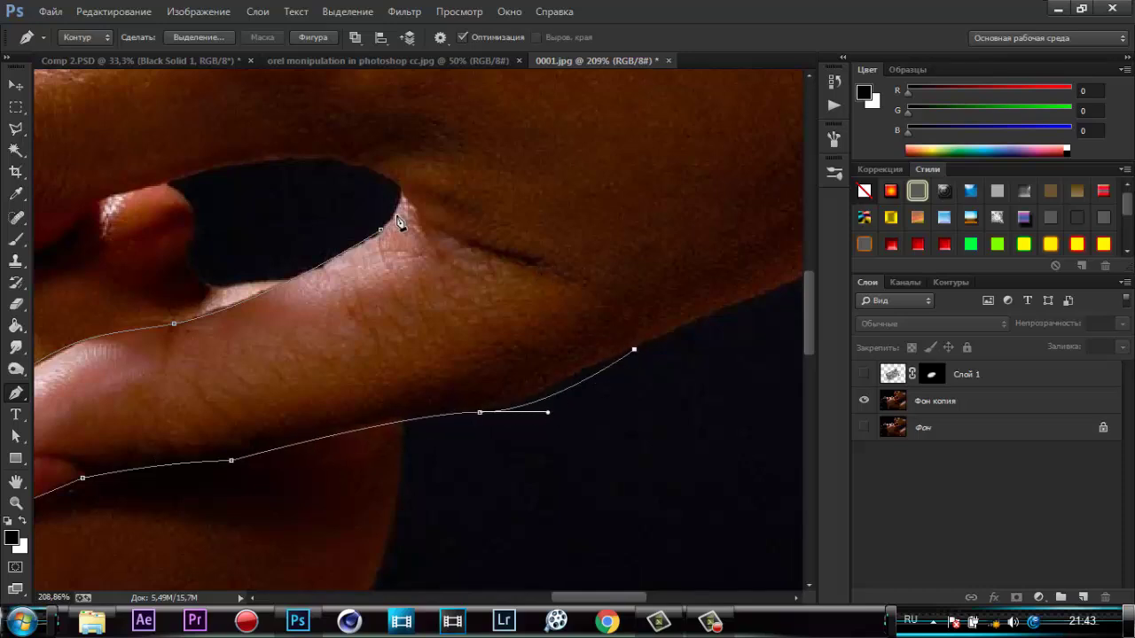
drag(381, 230, 171, 306)
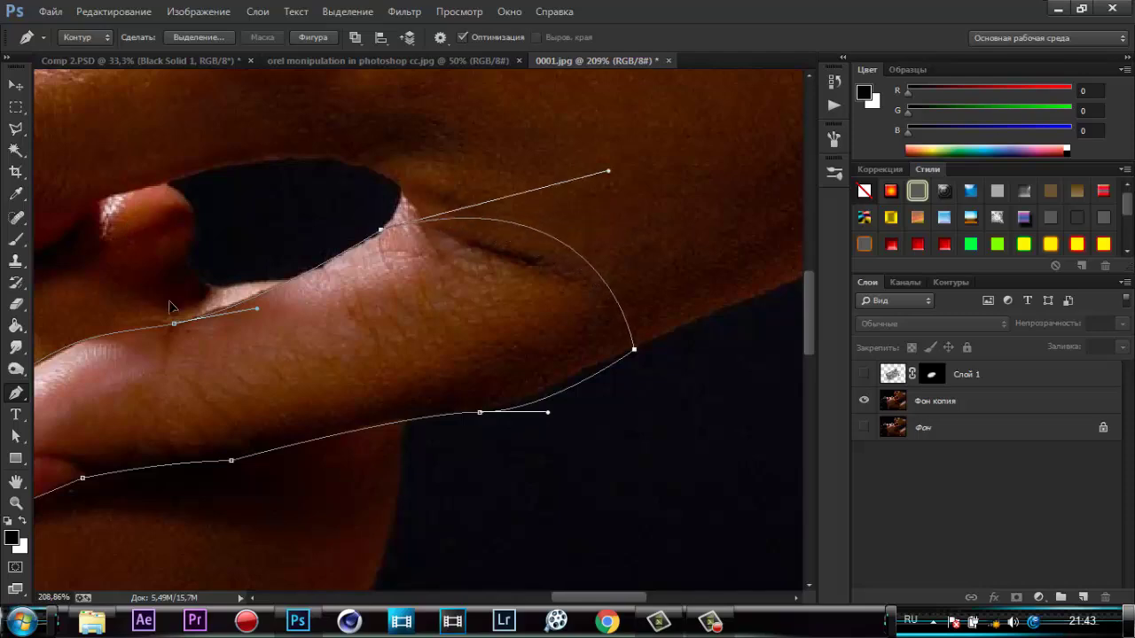
Turn the finger path into a selection and copy it from Фон копия to a new layer.
right_click(405, 331)
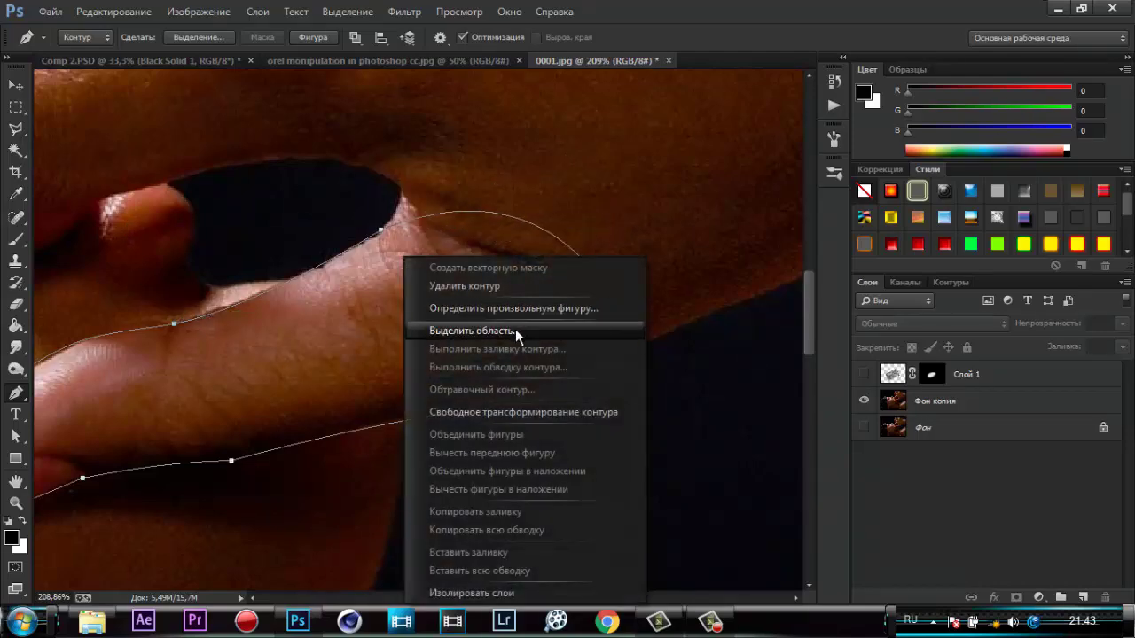
click(515, 331)
click(679, 172)
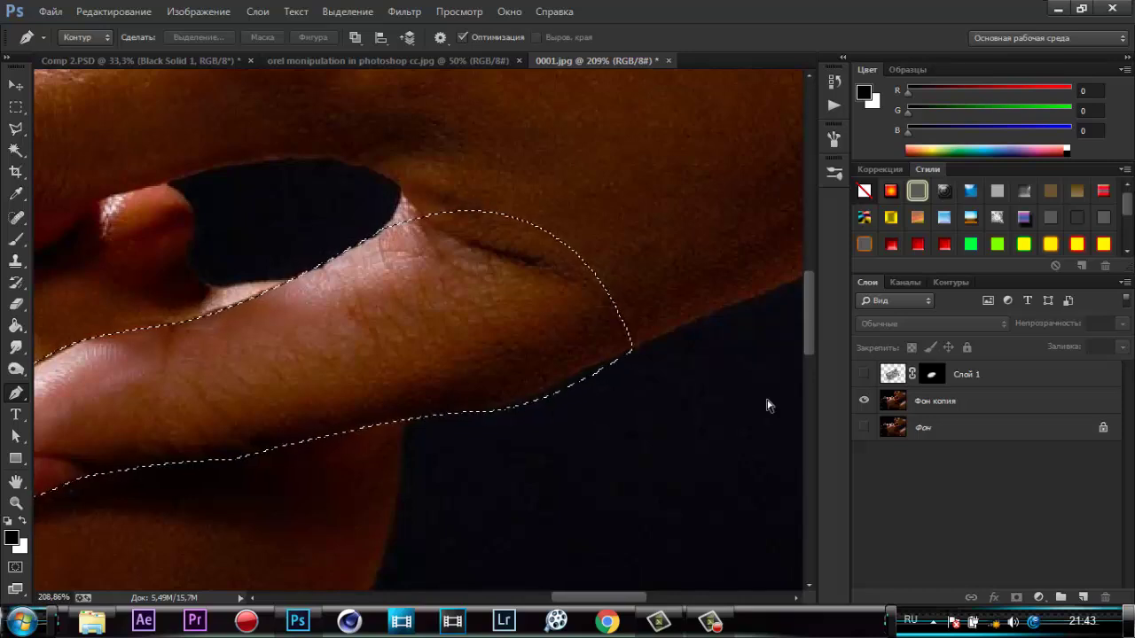
click(989, 403)
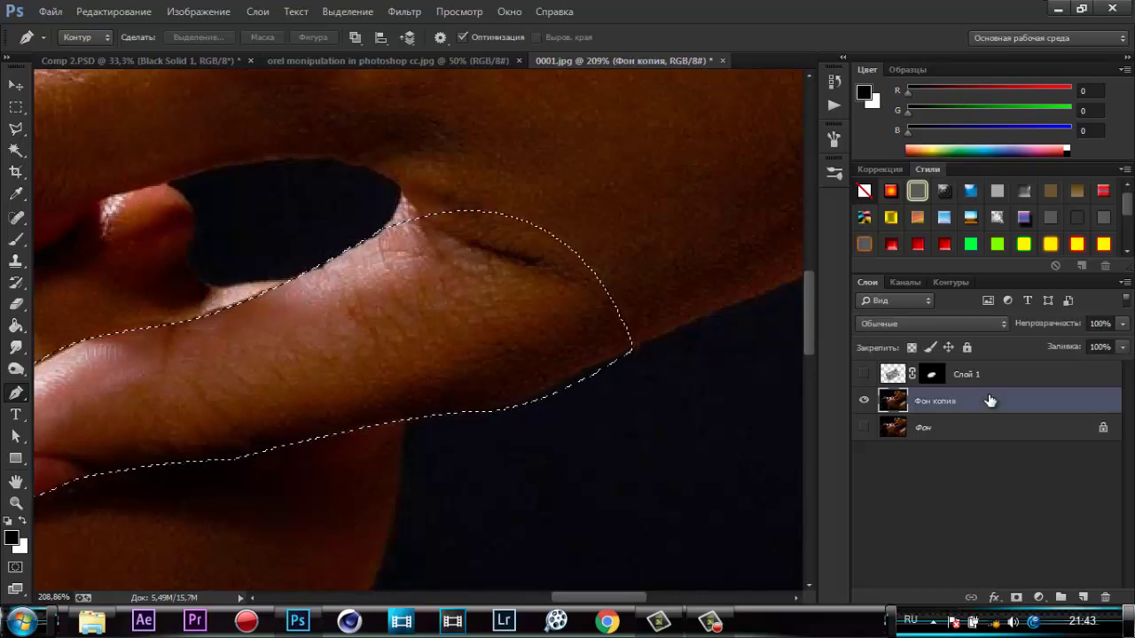
key(ctrl+j)
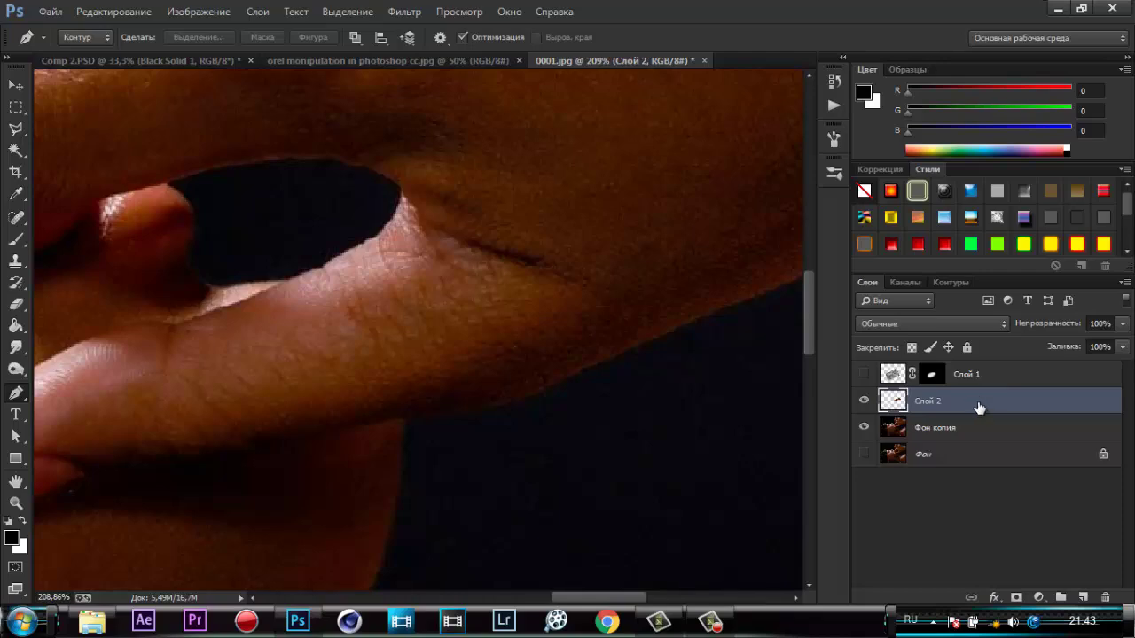
Move Слой 2 above Слой 1 and make the cloud layer visible again.
drag(973, 405, 967, 364)
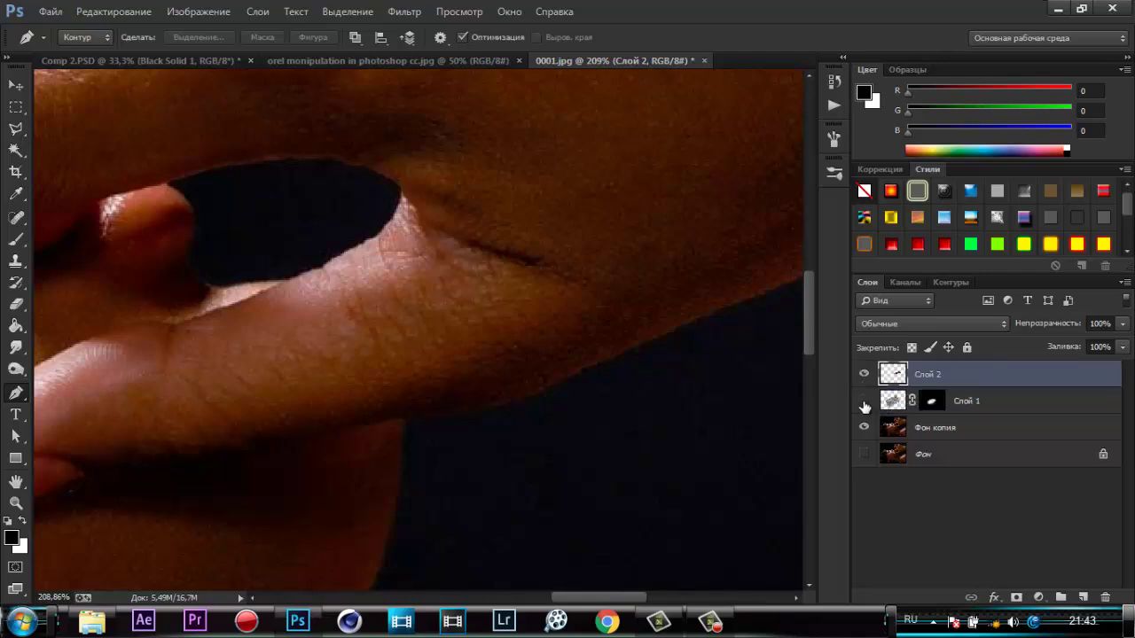
click(865, 403)
scroll(387, 400, down, 2)
scroll(376, 400, down, 2)
scroll(266, 417, down, 2)
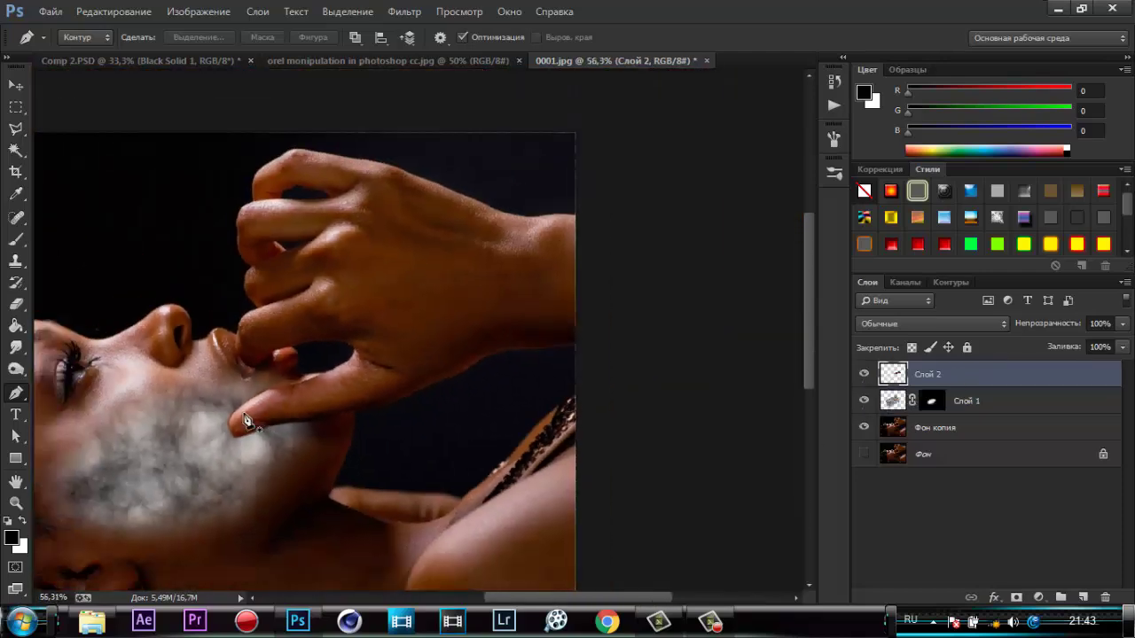
scroll(160, 405, up, 2)
scroll(197, 398, up, 2)
scroll(197, 400, up, 1)
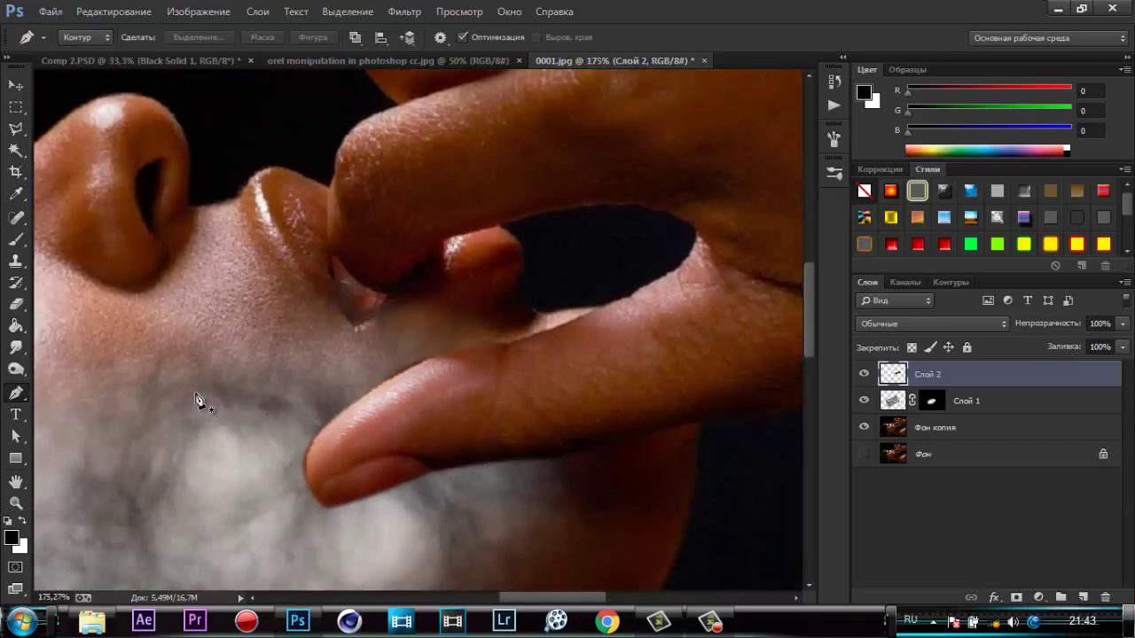
scroll(435, 400, up, 1)
Pick the Eraser and shrink its brush to a small size.
key(e)
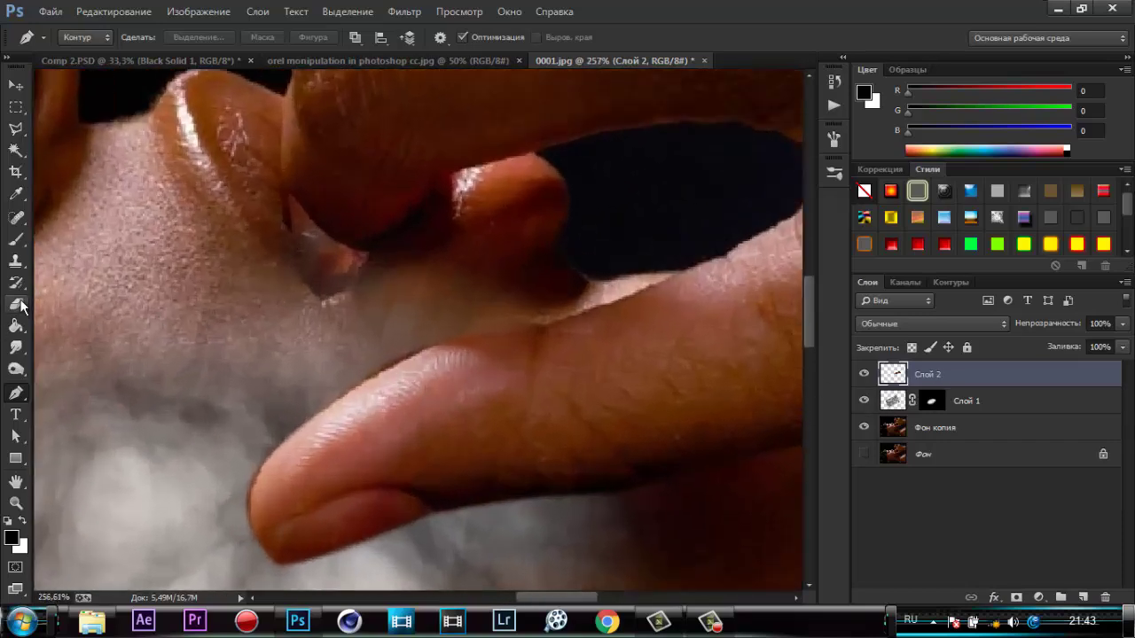
scroll(379, 355, up, 2)
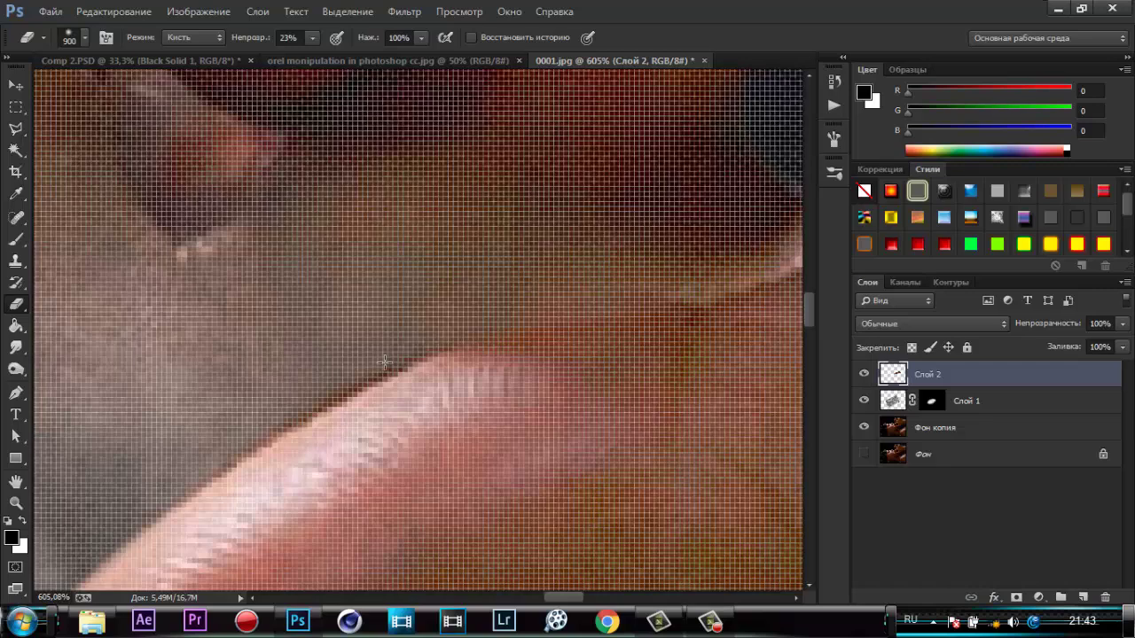
key(bracketleft)
key(bracketleft)
key(bracketleft)
key(bracketleft)
key(bracketleft)
key(bracketleft)
key(bracketleft)
key(bracketleft)
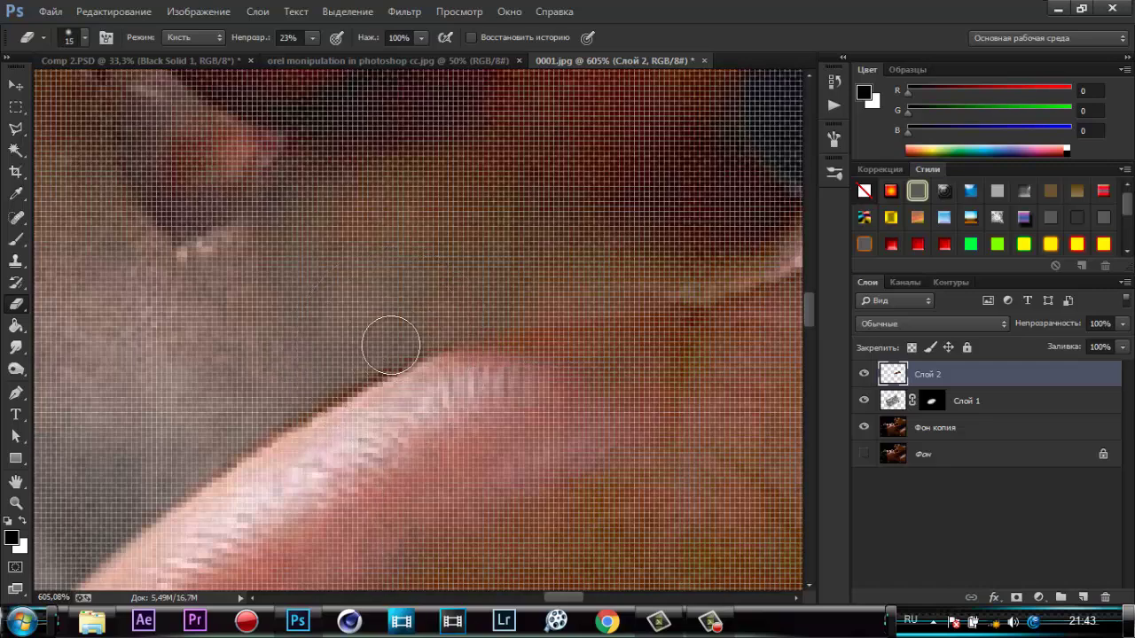
key(bracketleft)
key(bracketleft)
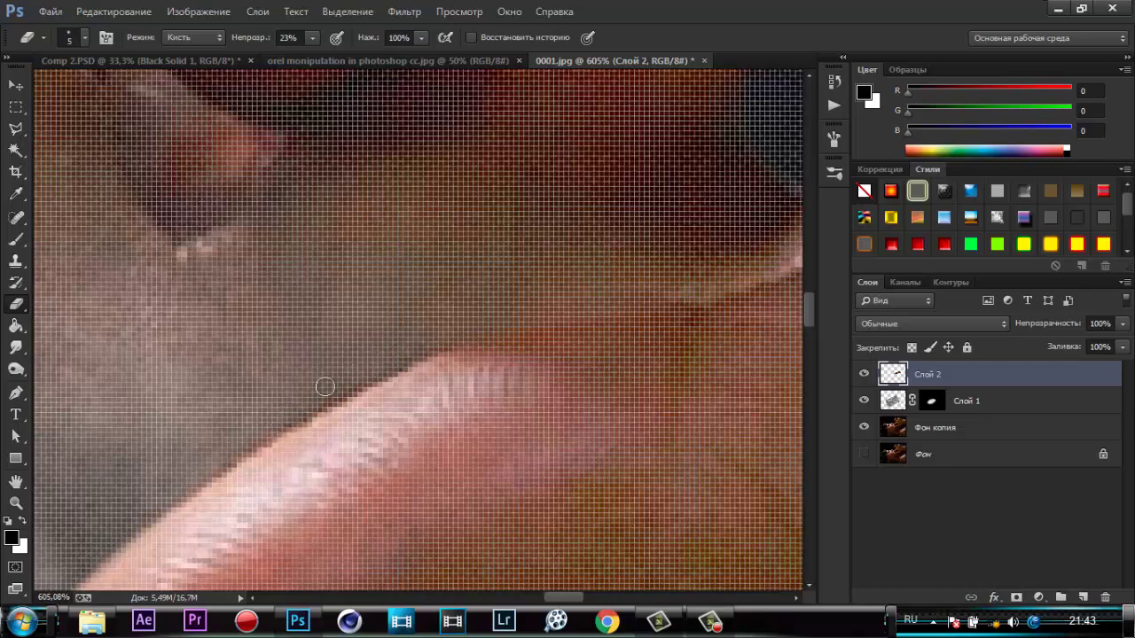
Lightly erase the finger's edges on Слой 2 at 23% opacity to blend into the clouds.
scroll(327, 387, down, 2)
scroll(337, 420, down, 2)
scroll(226, 510, up, 3)
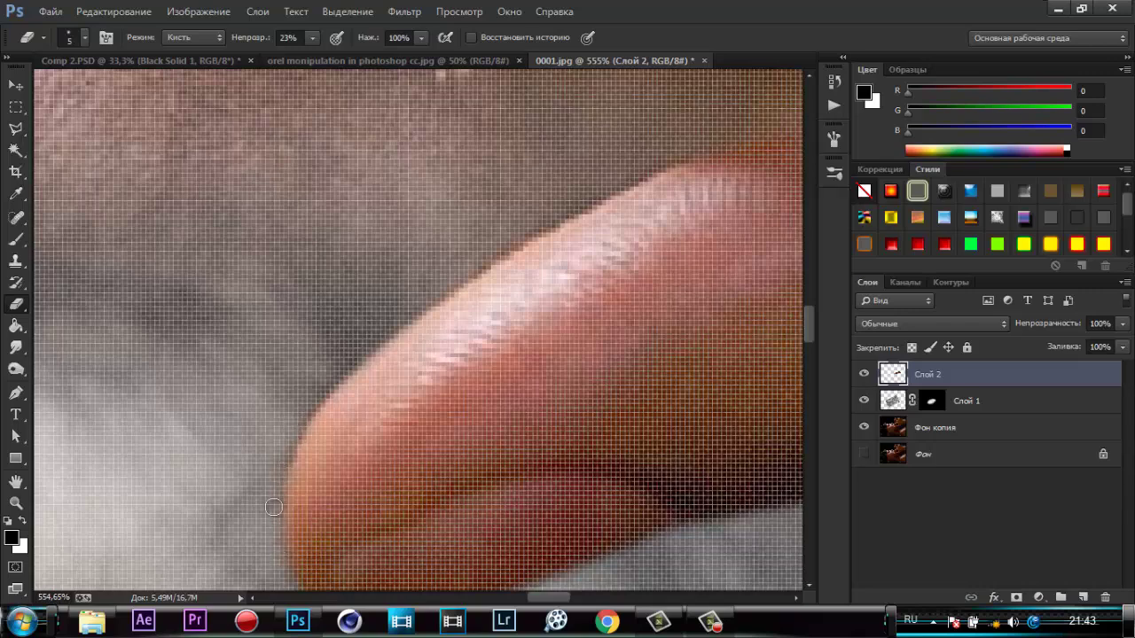
scroll(276, 507, down, 3)
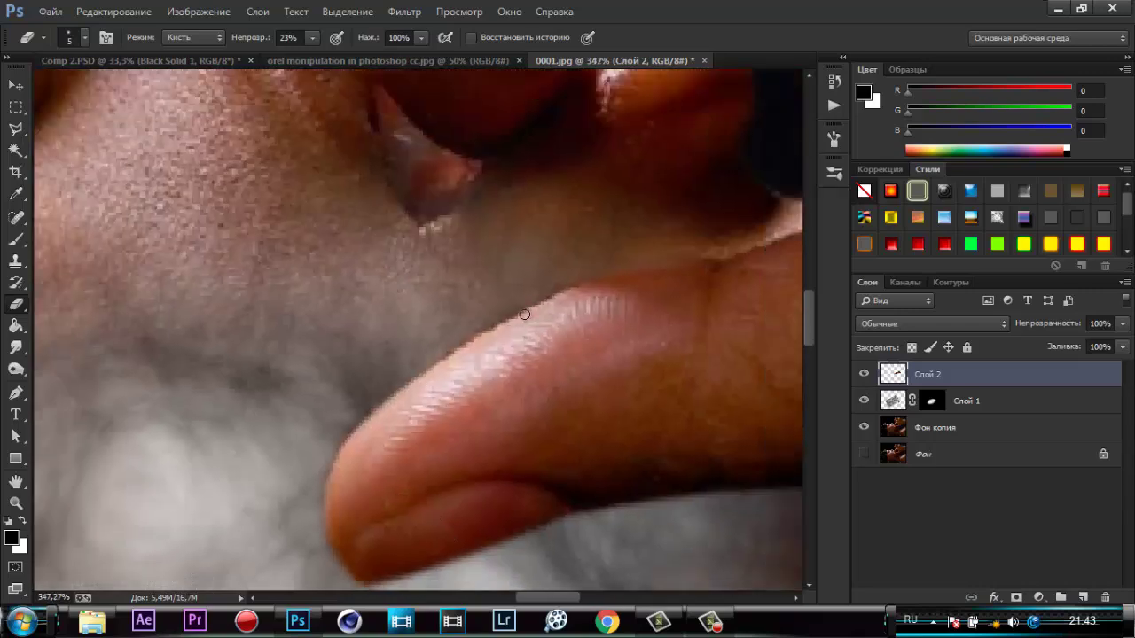
scroll(495, 362, up, 1)
scroll(421, 362, up, 1)
scroll(400, 354, up, 1)
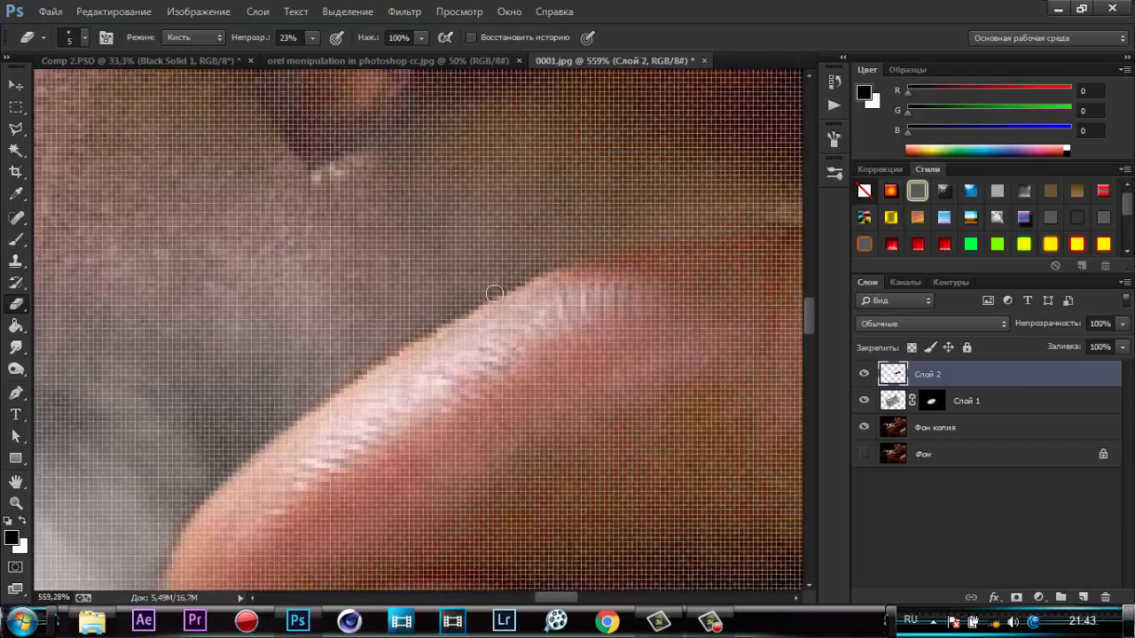
scroll(671, 380, down, 2)
scroll(671, 380, down, 2)
scroll(577, 398, up, 1)
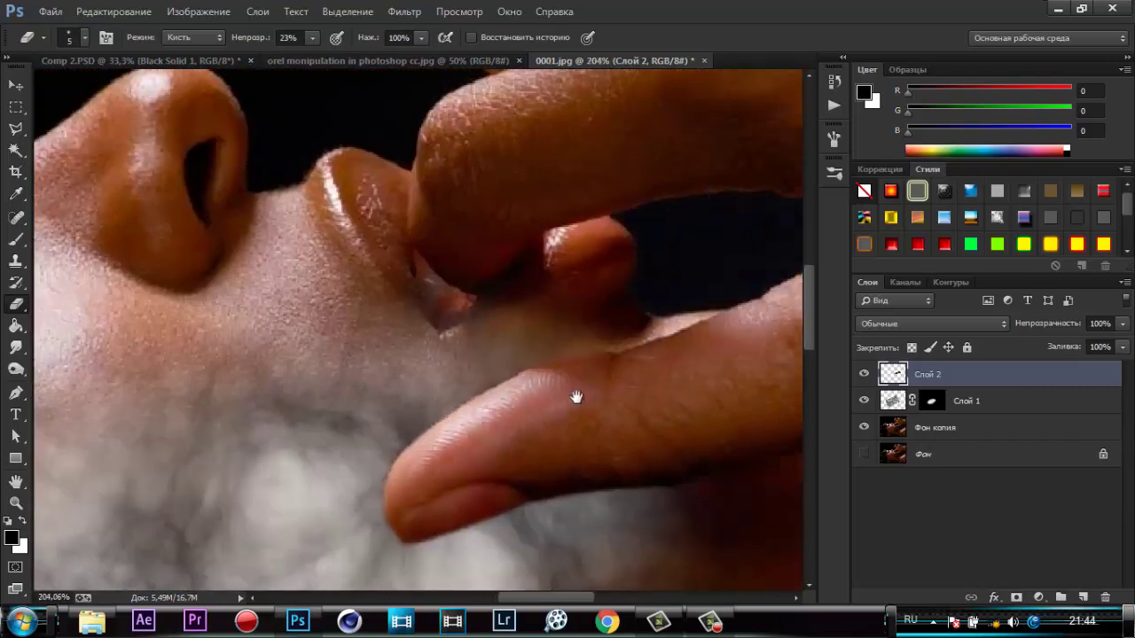
scroll(533, 396, up, 1)
scroll(534, 396, down, 1)
scroll(552, 374, down, 1)
scroll(550, 375, down, 4)
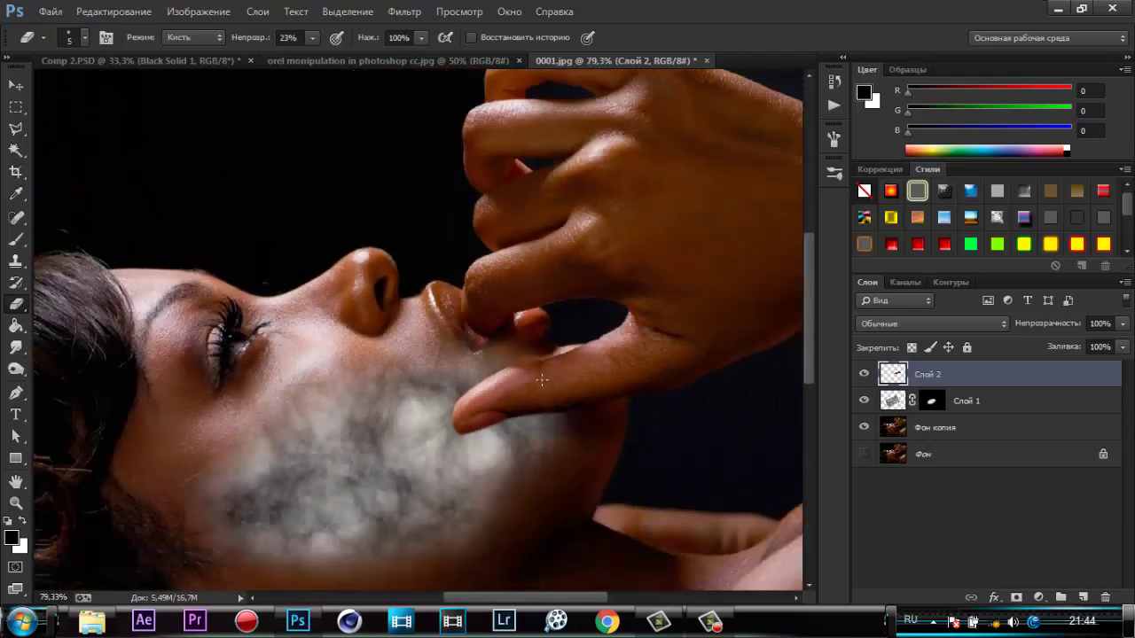
scroll(550, 375, down, 1)
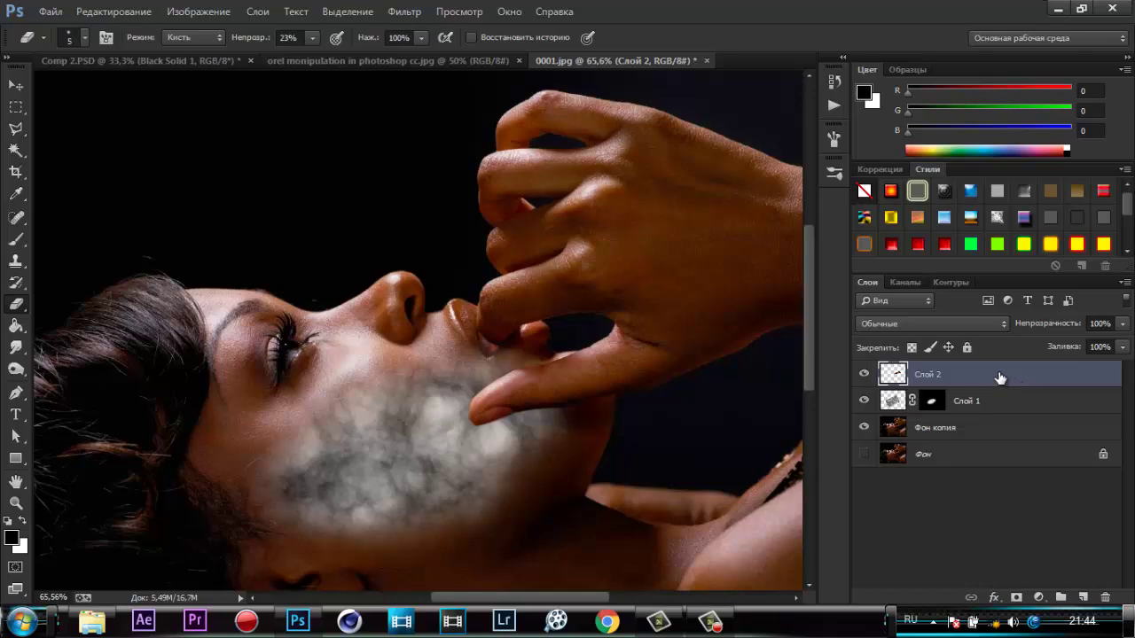
Close Comp 2.PSD without saving and return to the branch image document.
click(430, 60)
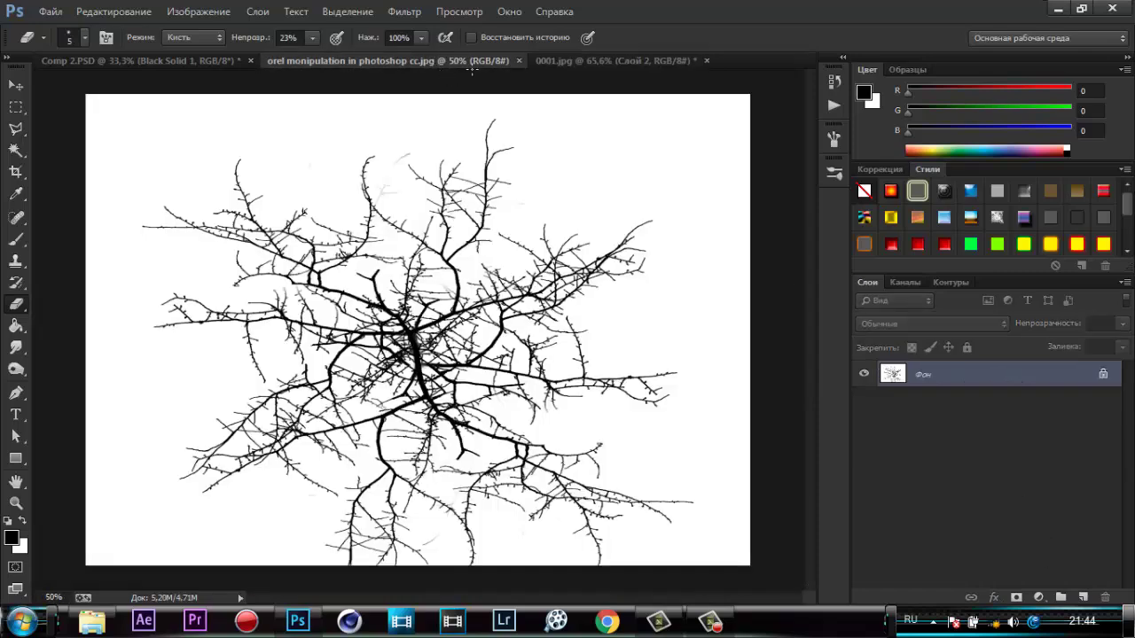
click(707, 59)
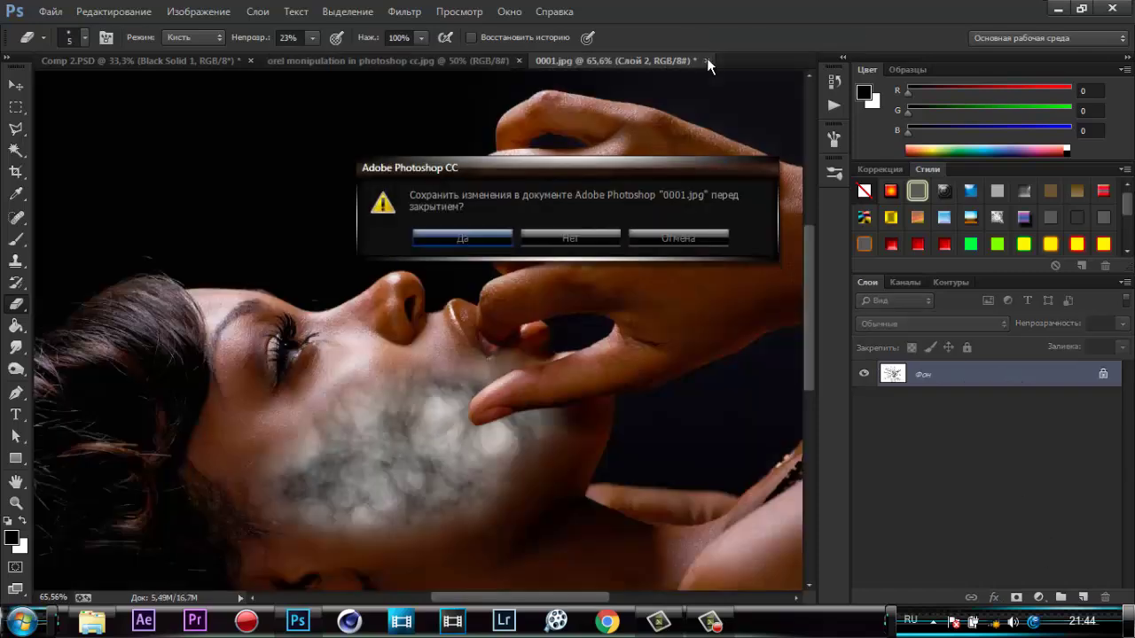
click(687, 239)
click(157, 60)
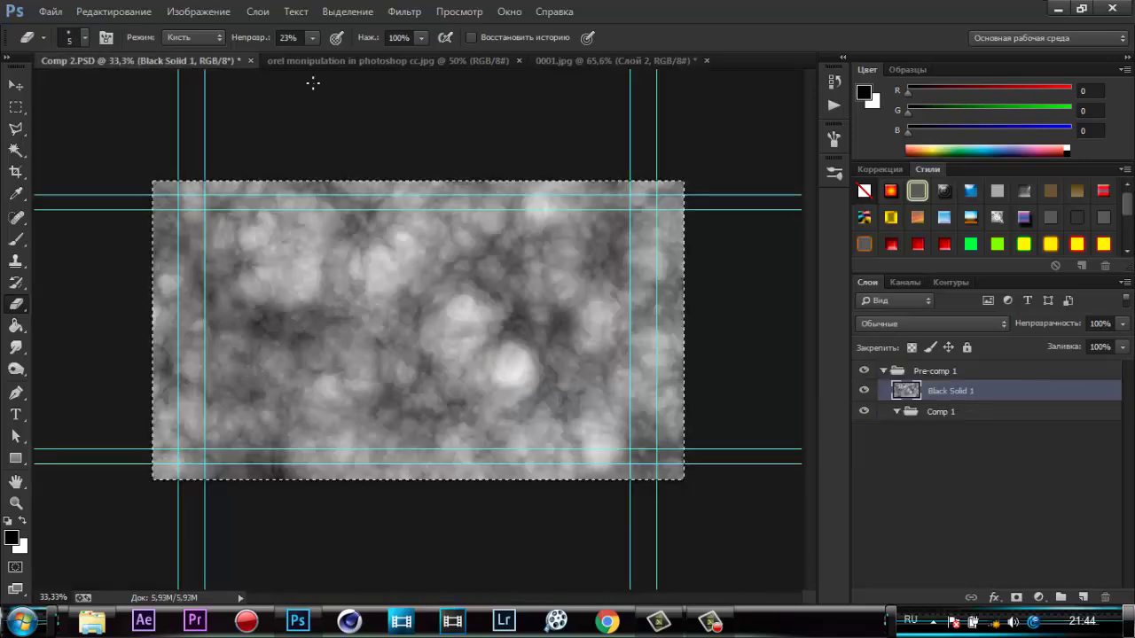
click(252, 60)
click(575, 237)
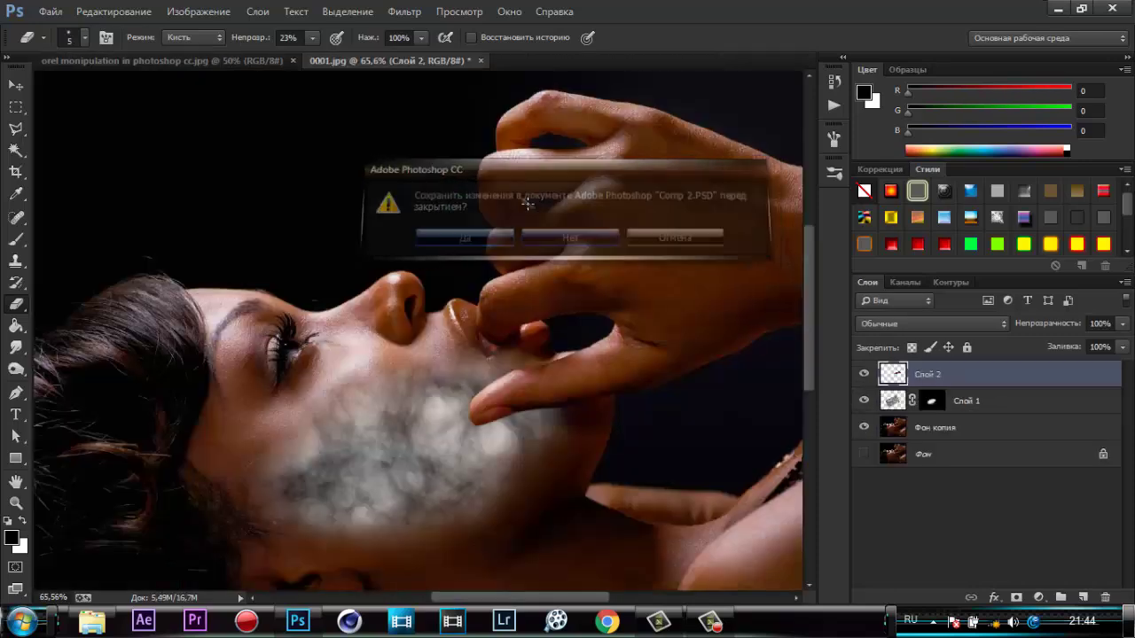
click(251, 59)
Select the whole branch image and drag it into the face document.
click(16, 109)
drag(82, 90, 798, 568)
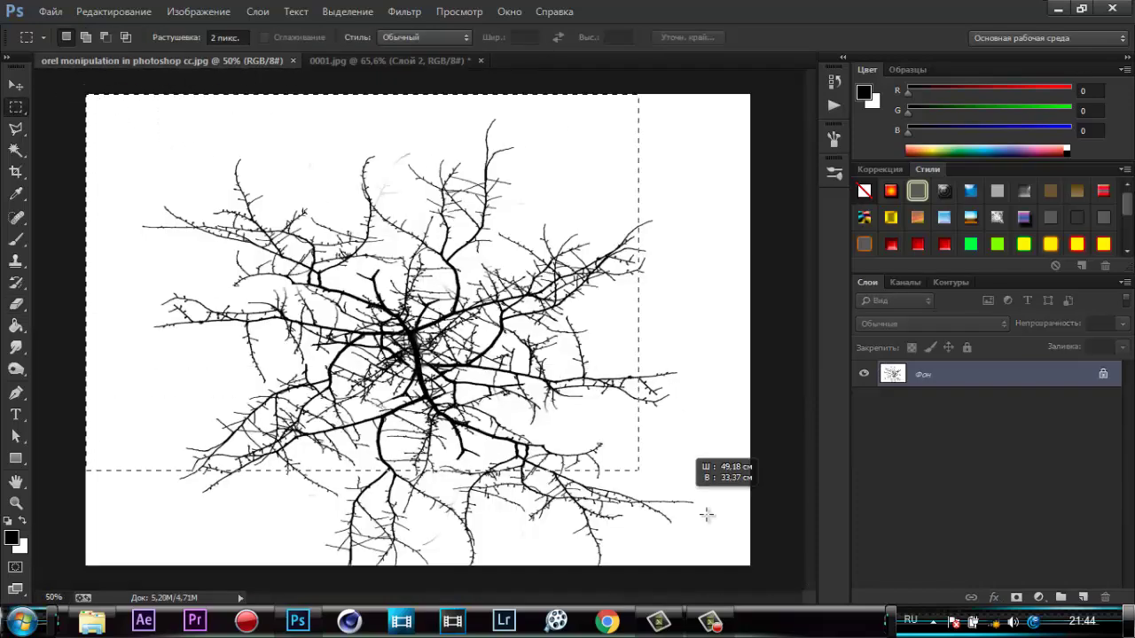
click(16, 86)
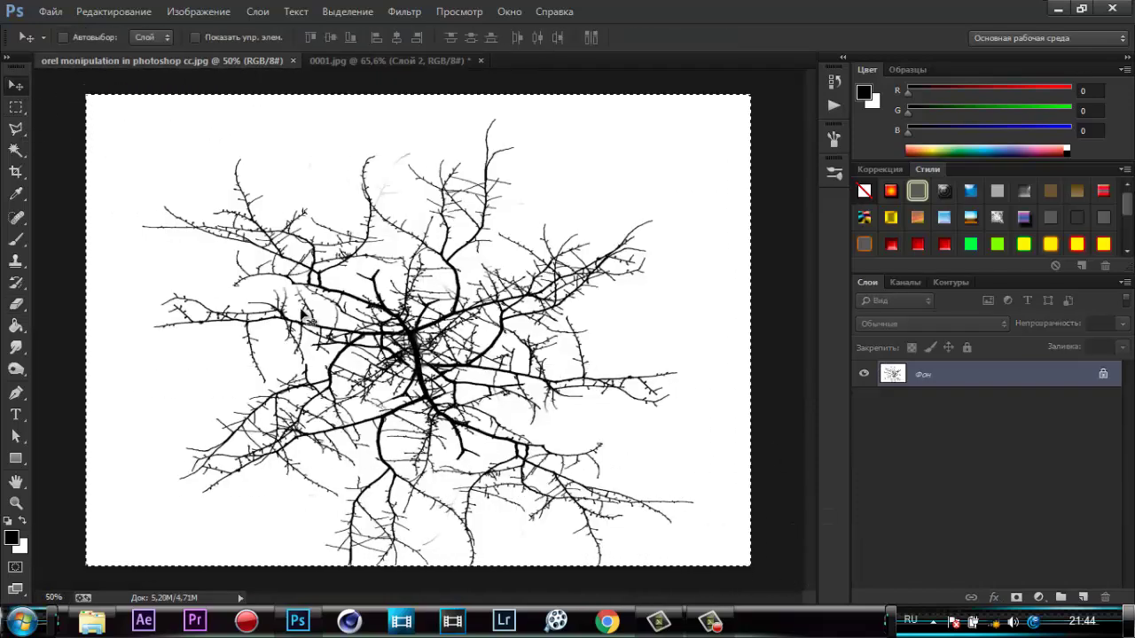
mouse_move(369, 297)
mouse_down()
mouse_move(342, 60)
mouse_move(425, 381)
mouse_up()
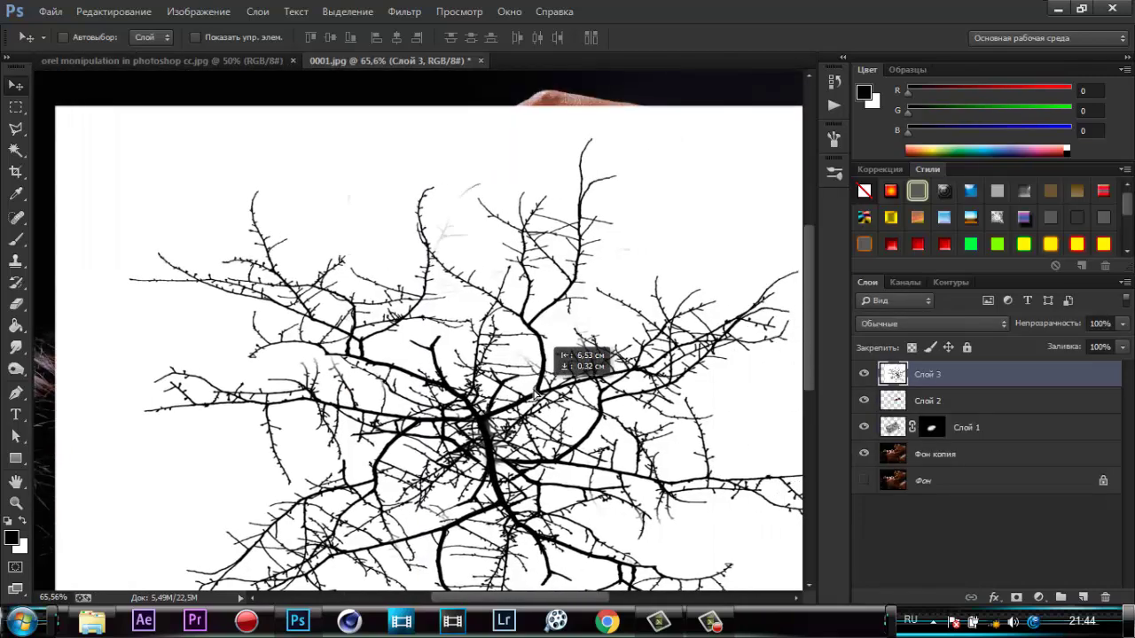
Scale the branch layer Слой 3 to about 48% and place it over the cheek.
drag(656, 383, 544, 377)
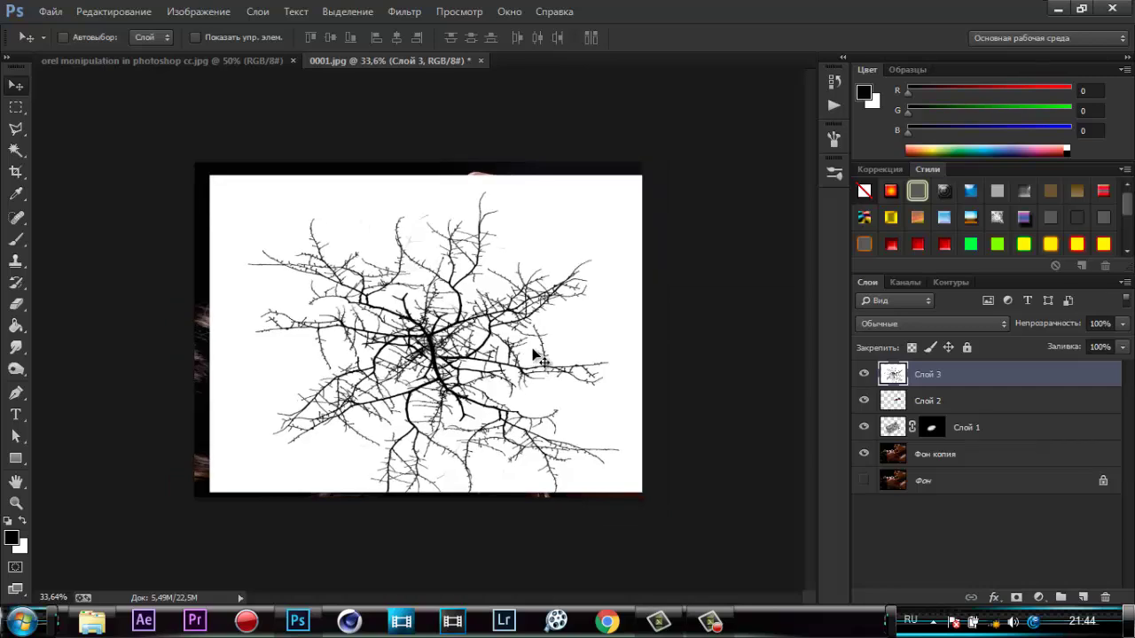
key(ctrl+t)
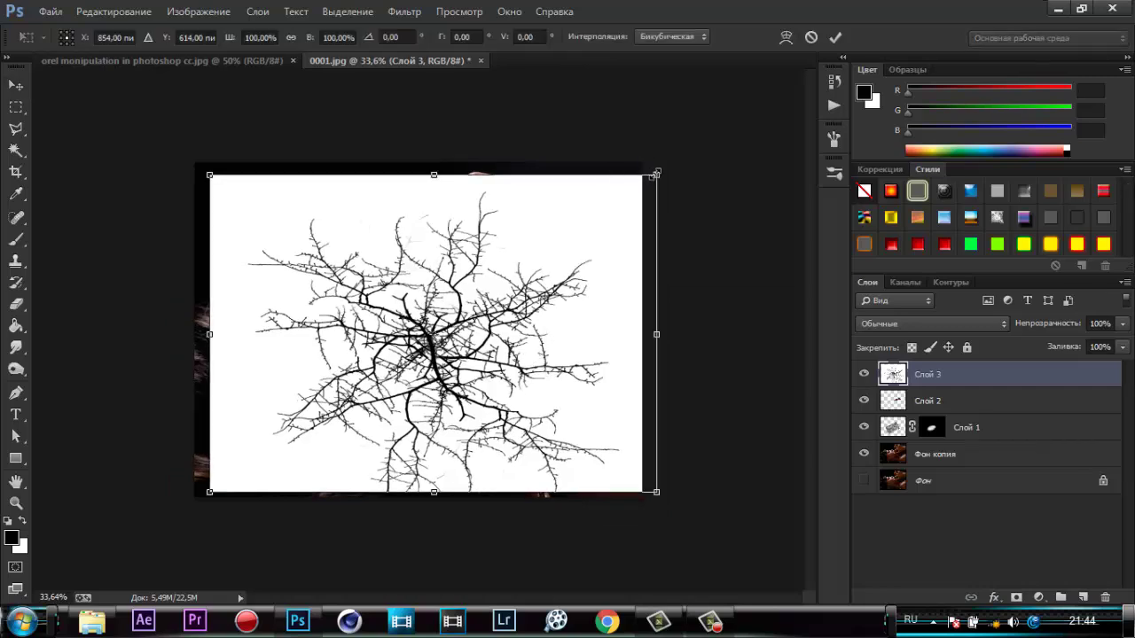
drag(656, 174, 424, 344)
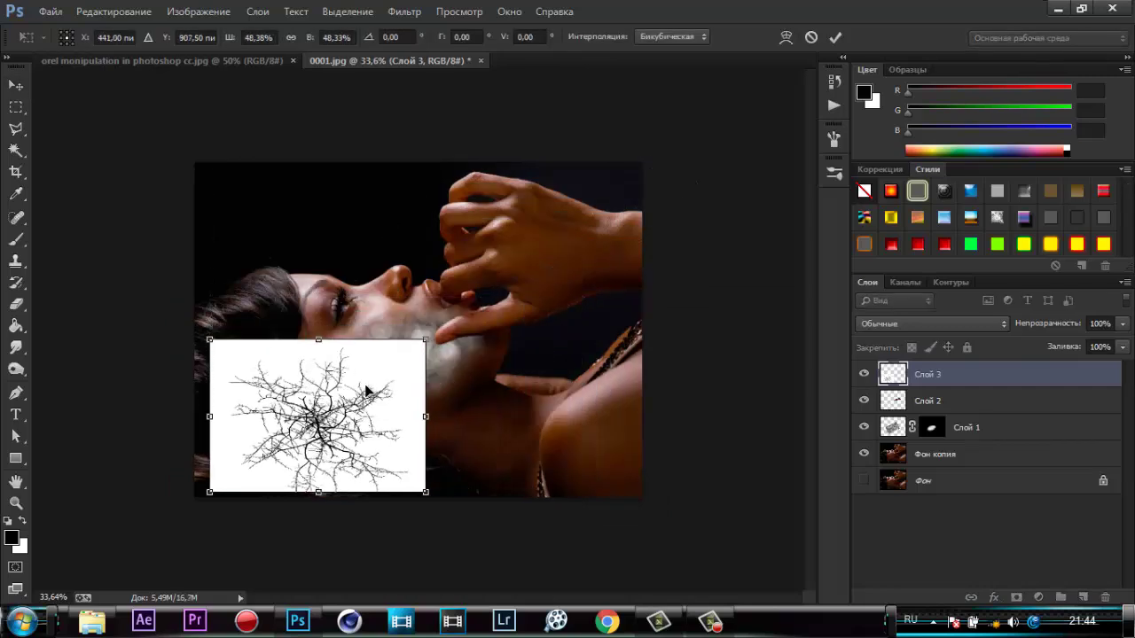
mouse_move(363, 395)
mouse_down()
mouse_move(511, 372)
mouse_move(477, 374)
mouse_move(464, 324)
mouse_move(451, 326)
mouse_move(464, 323)
mouse_up()
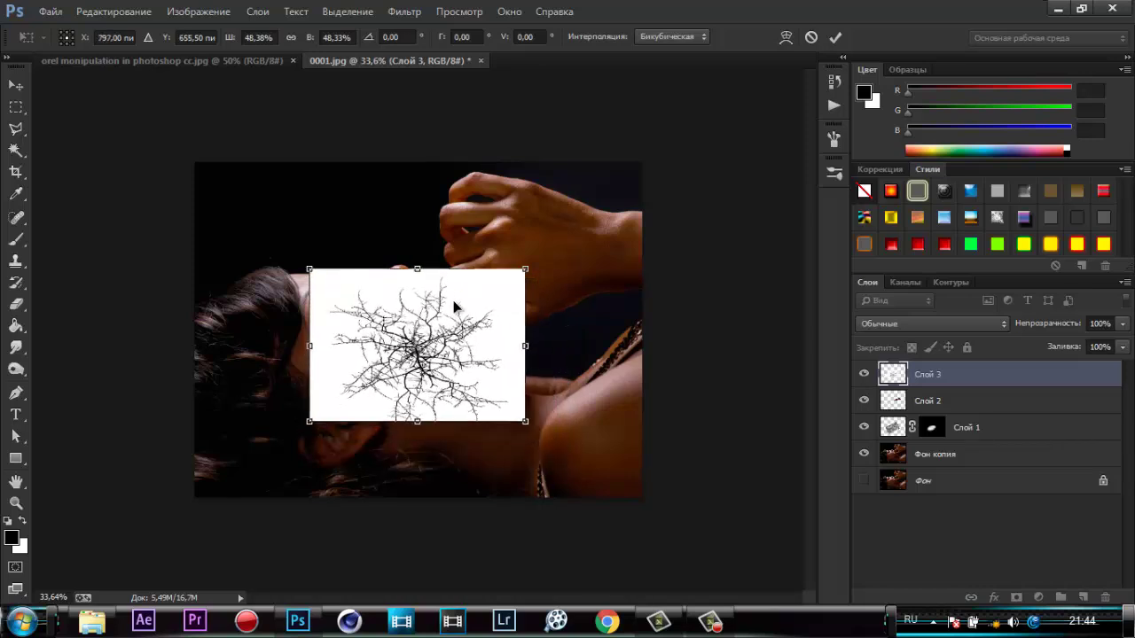
click(835, 38)
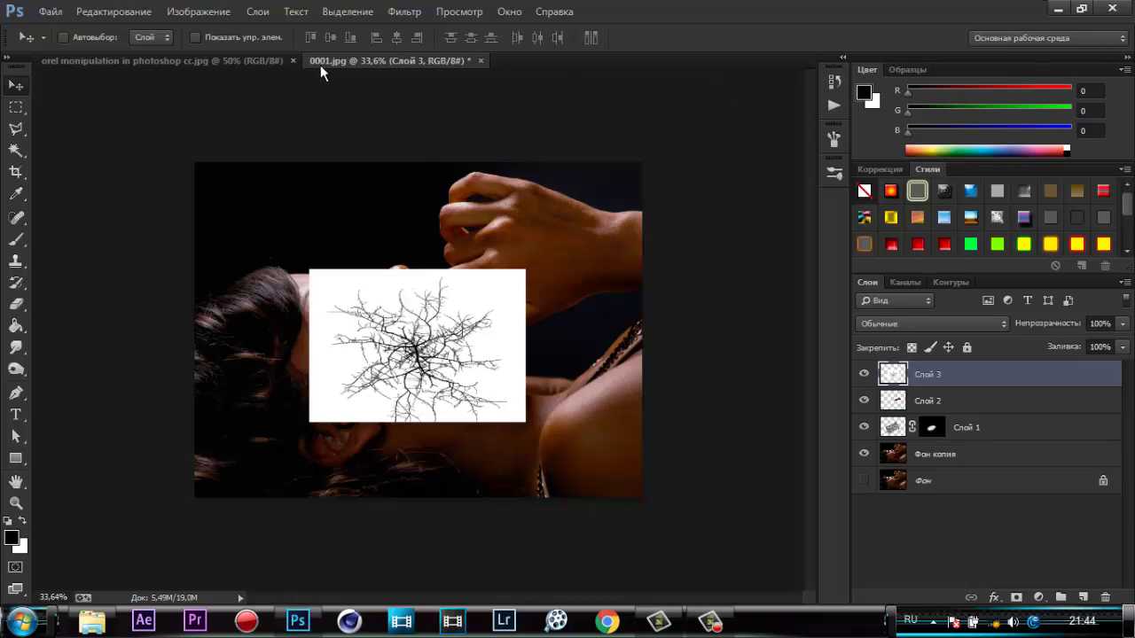
Close the orel monipulation document and set Слой 3 to Умножение (Multiply) blending.
click(293, 60)
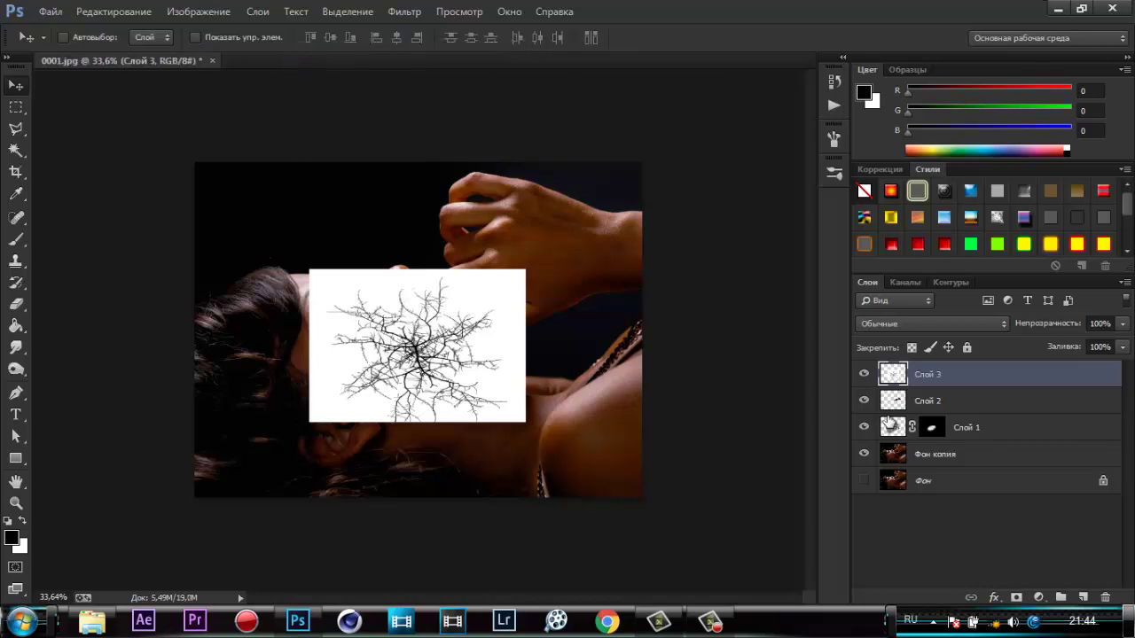
click(938, 323)
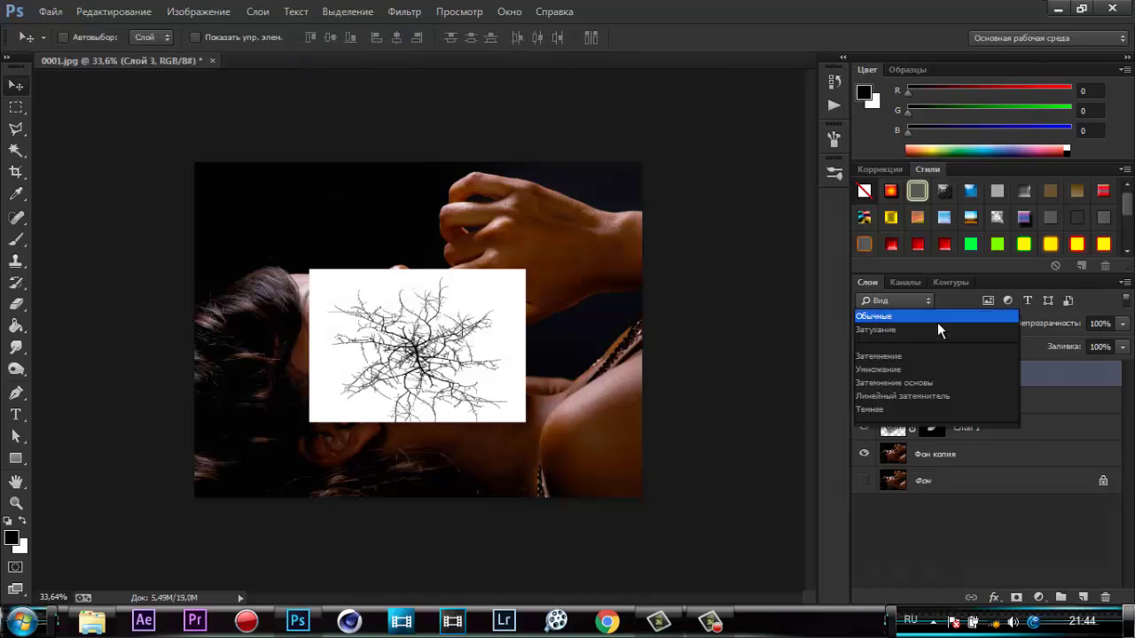
click(896, 64)
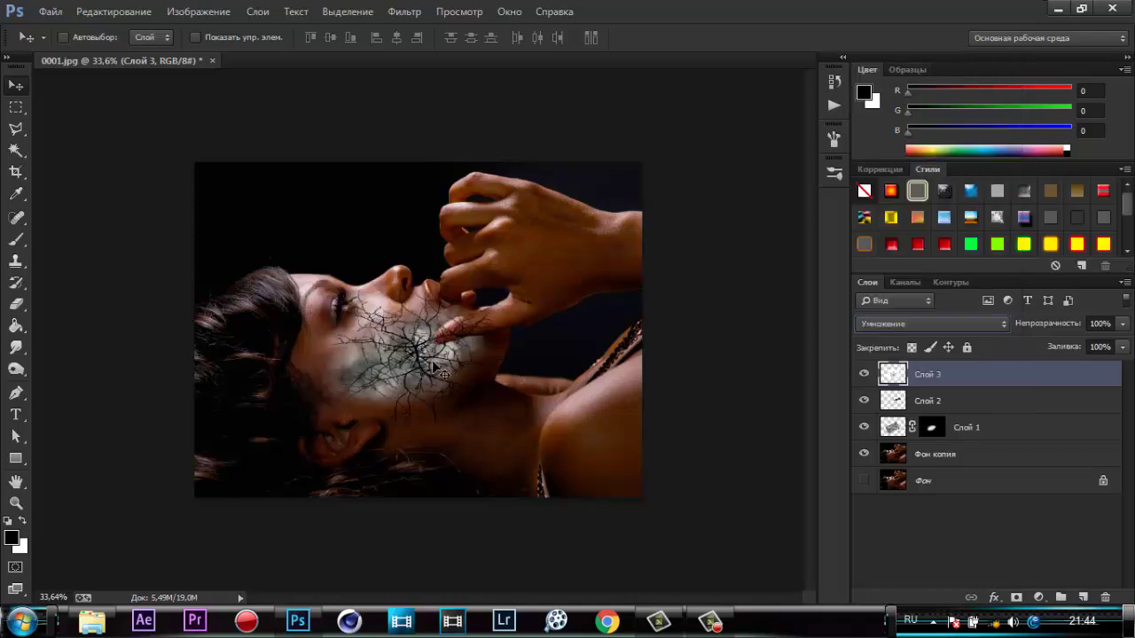
key(ctrl+z)
click(887, 324)
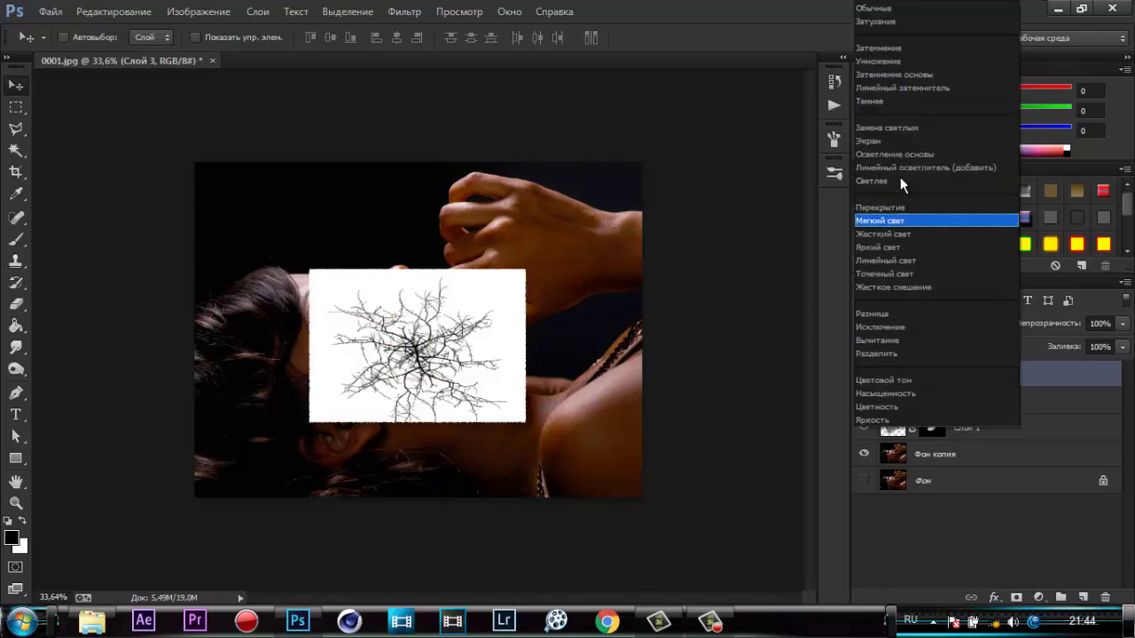
click(898, 61)
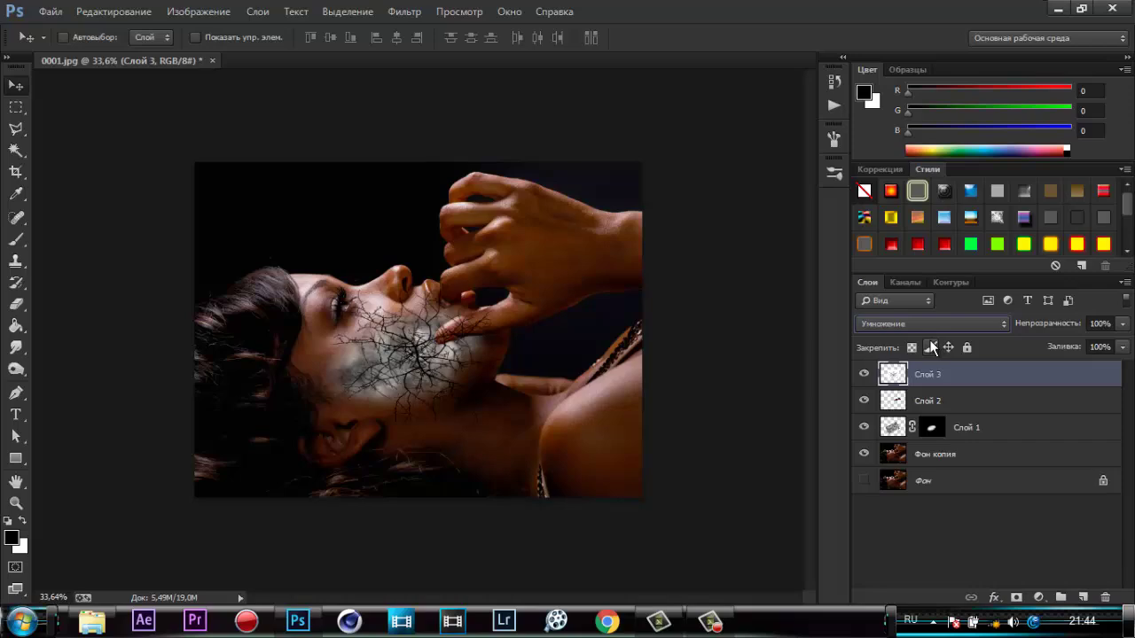
scroll(373, 415, up, 1)
scroll(374, 414, up, 3)
scroll(417, 382, up, 1)
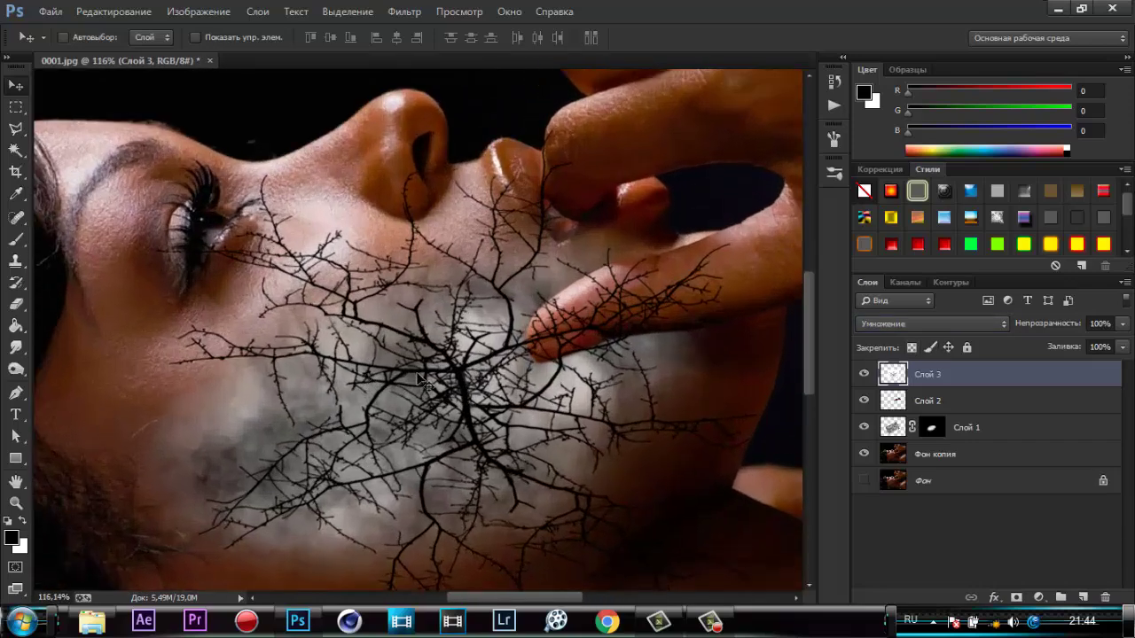
Duplicate the branch texture, then enlarge the original Слой 3 across the face.
mouse_move(454, 378)
mouse_down()
mouse_move(451, 391)
mouse_move(468, 381)
mouse_move(139, 460)
mouse_up()
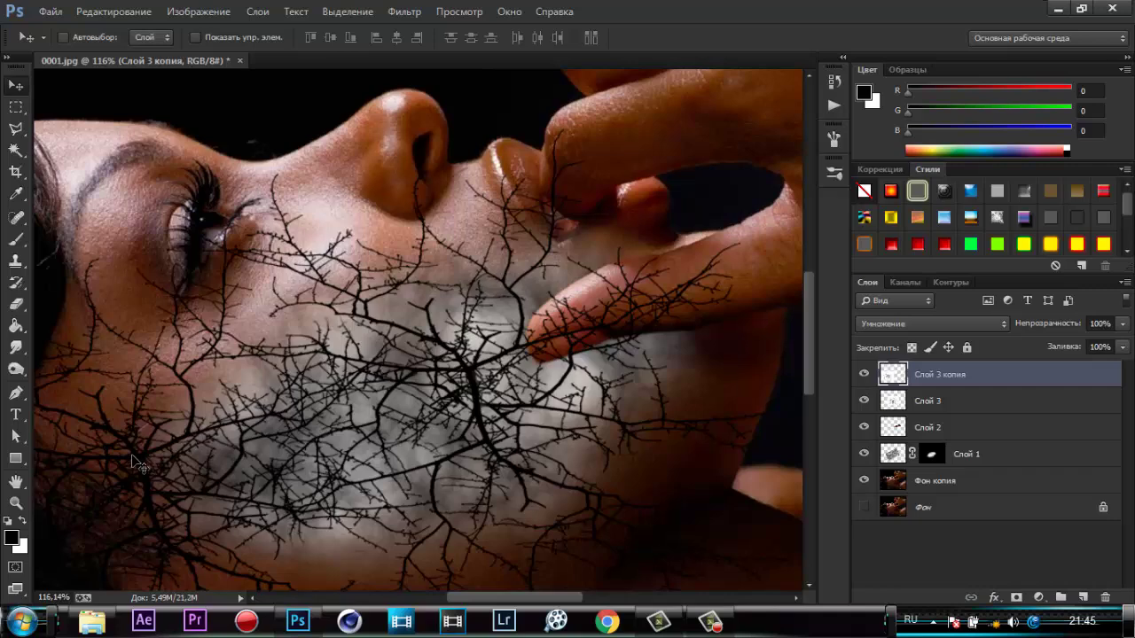
click(964, 401)
scroll(592, 410, down, 5)
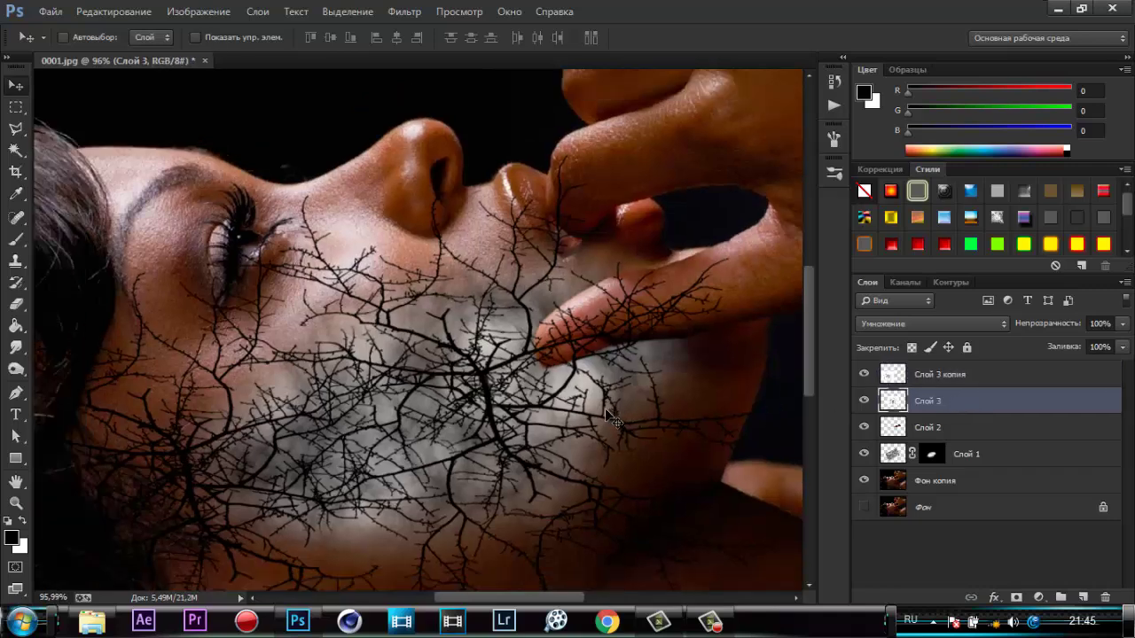
key(ctrl+t)
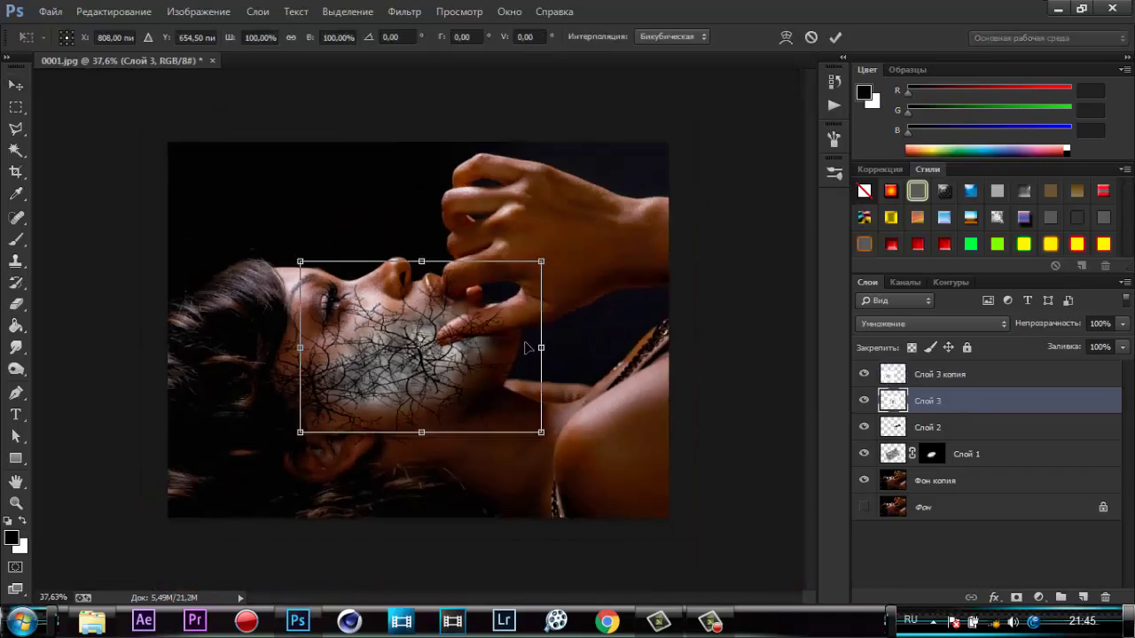
drag(542, 264, 598, 172)
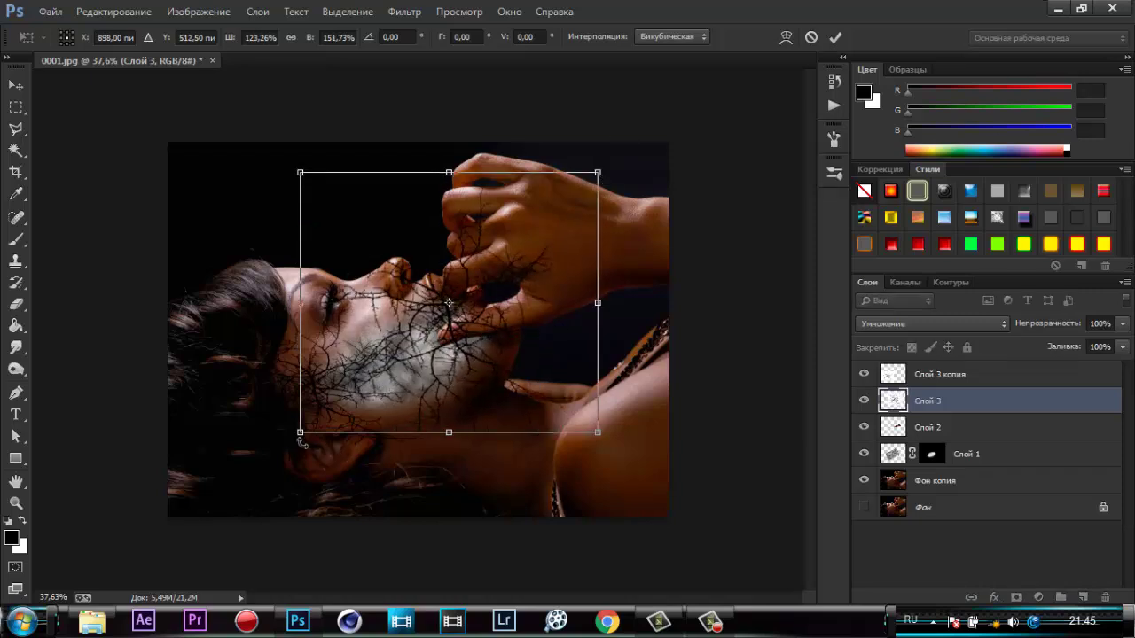
drag(299, 432, 226, 517)
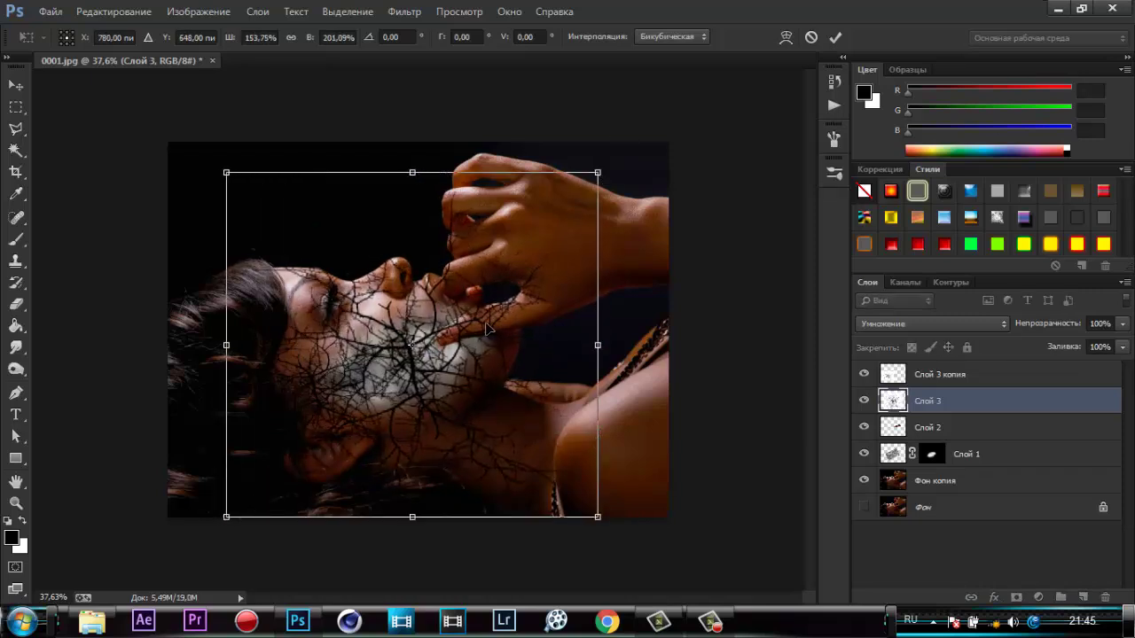
click(835, 38)
Apply a 9,8-pixel Gaussian Blur to Слой 3.
click(405, 12)
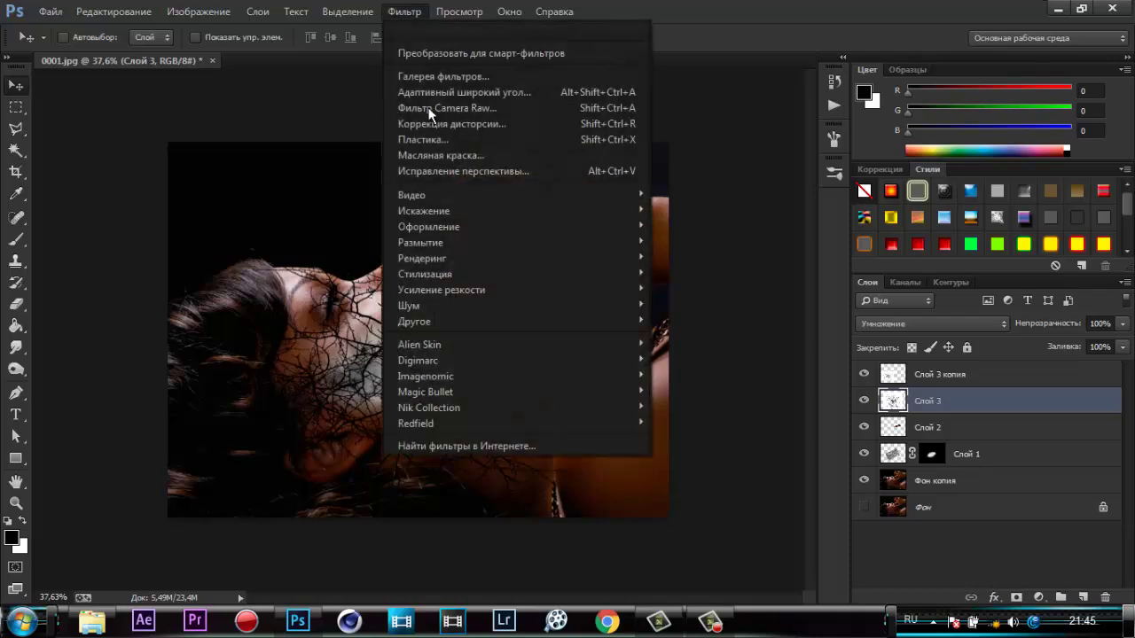
mouse_move(421, 242)
click(784, 378)
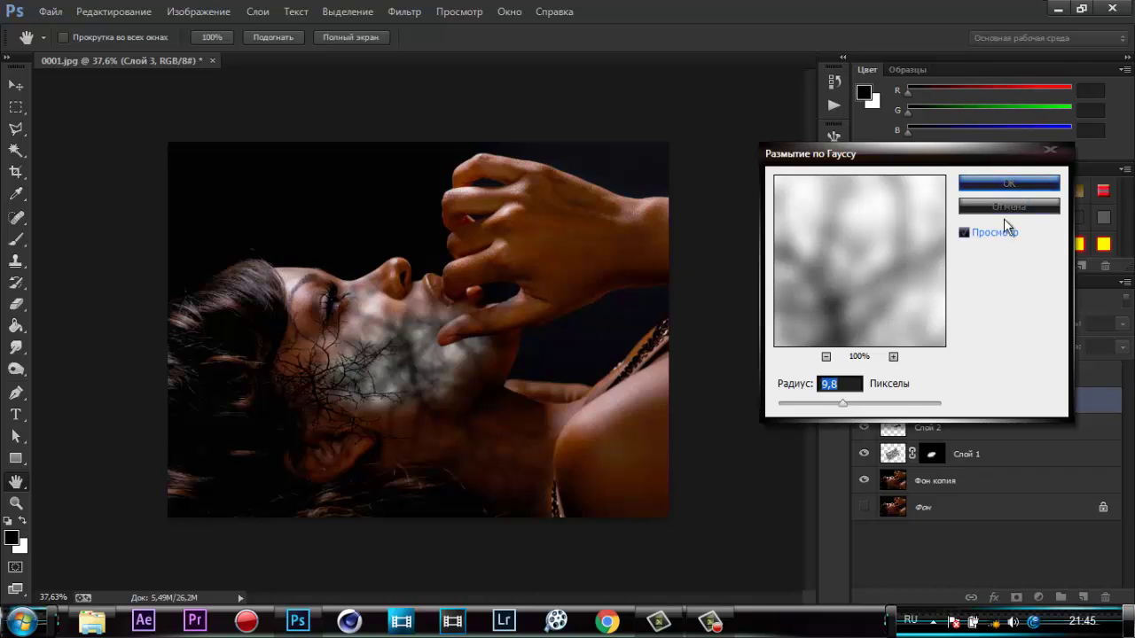
click(1026, 183)
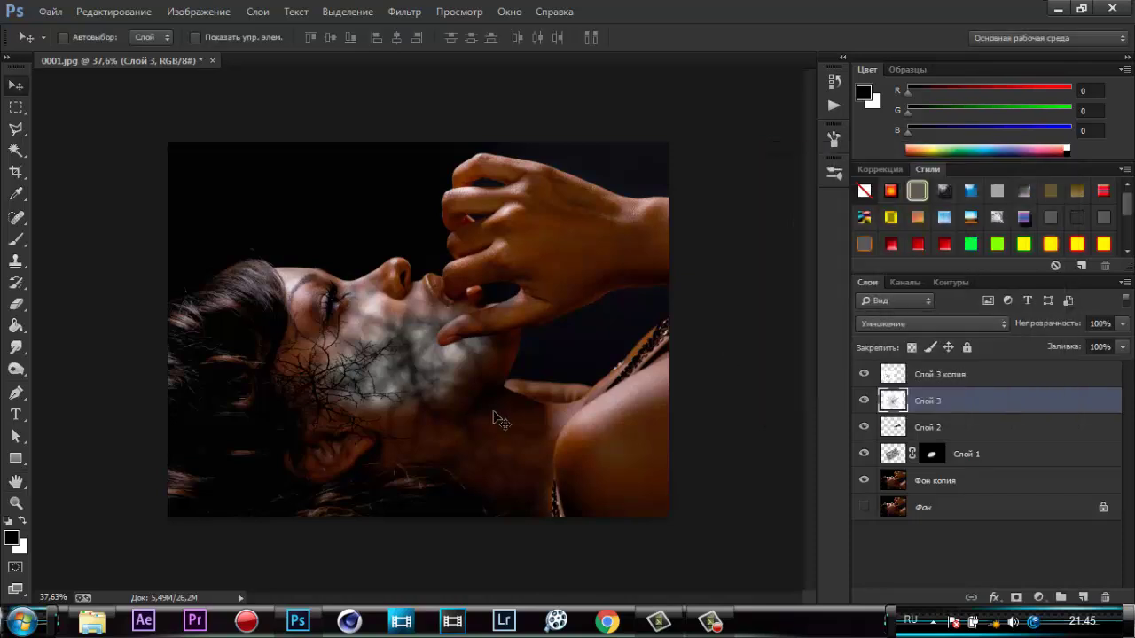
Rotate blurred Слой 3 about 43°, then Alt-drag copies of Слой 3 копия up-right.
key(ctrl+t)
drag(640, 470, 465, 502)
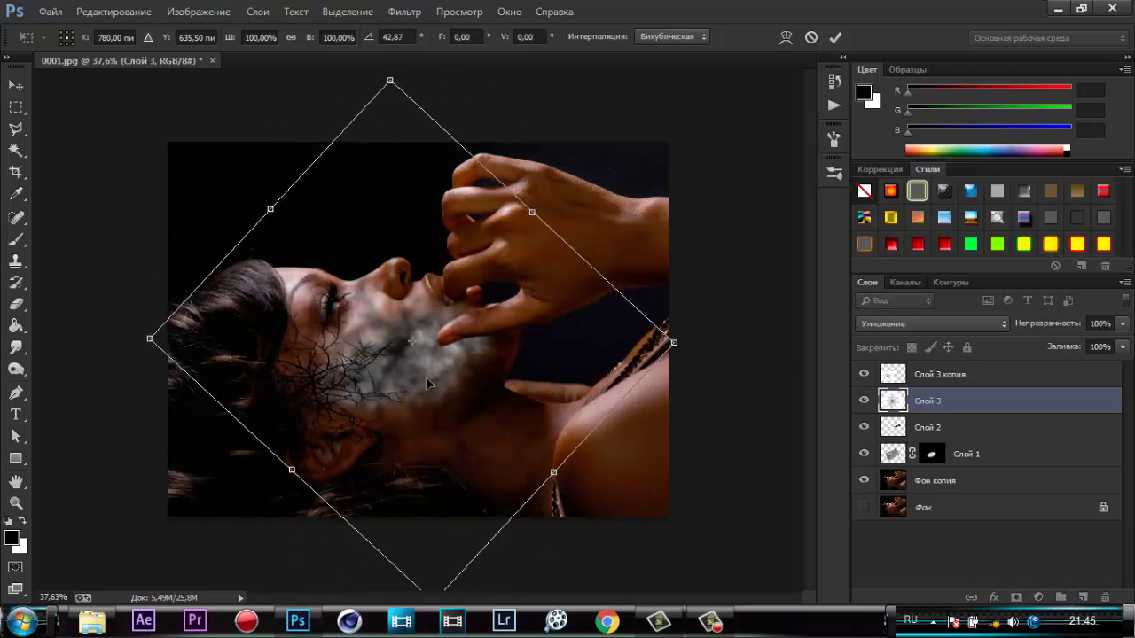
drag(430, 380, 450, 389)
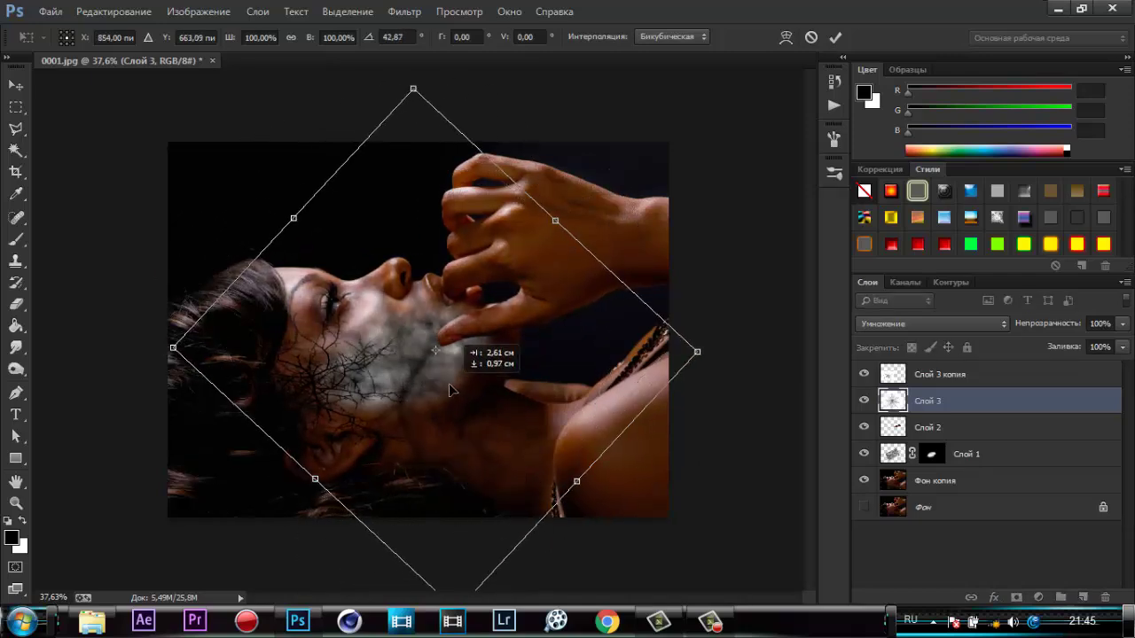
click(836, 37)
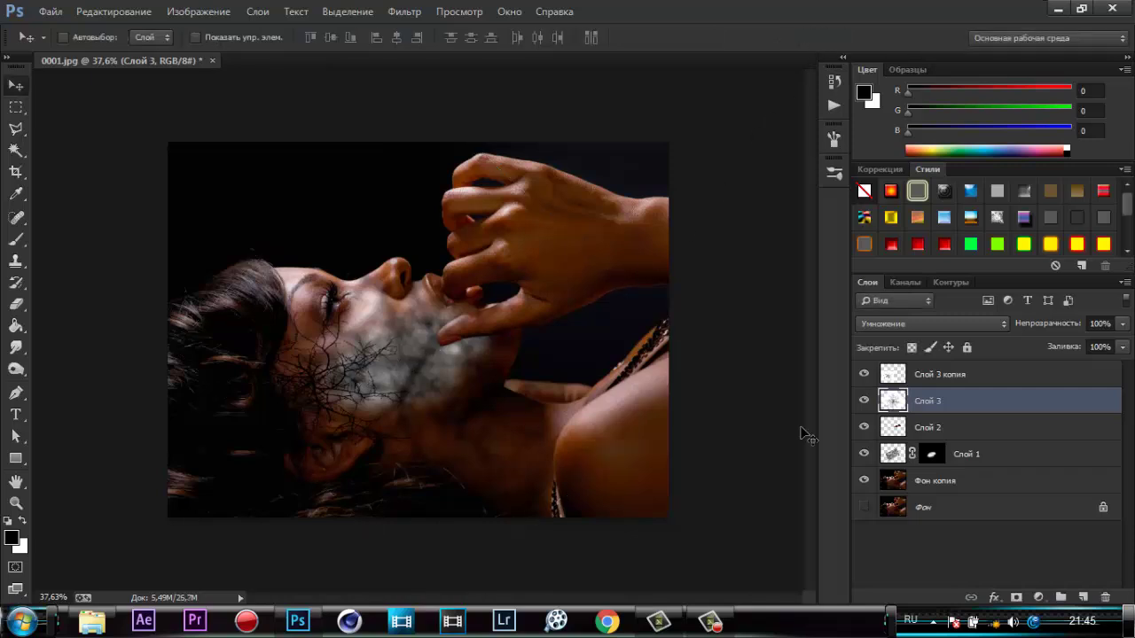
click(979, 380)
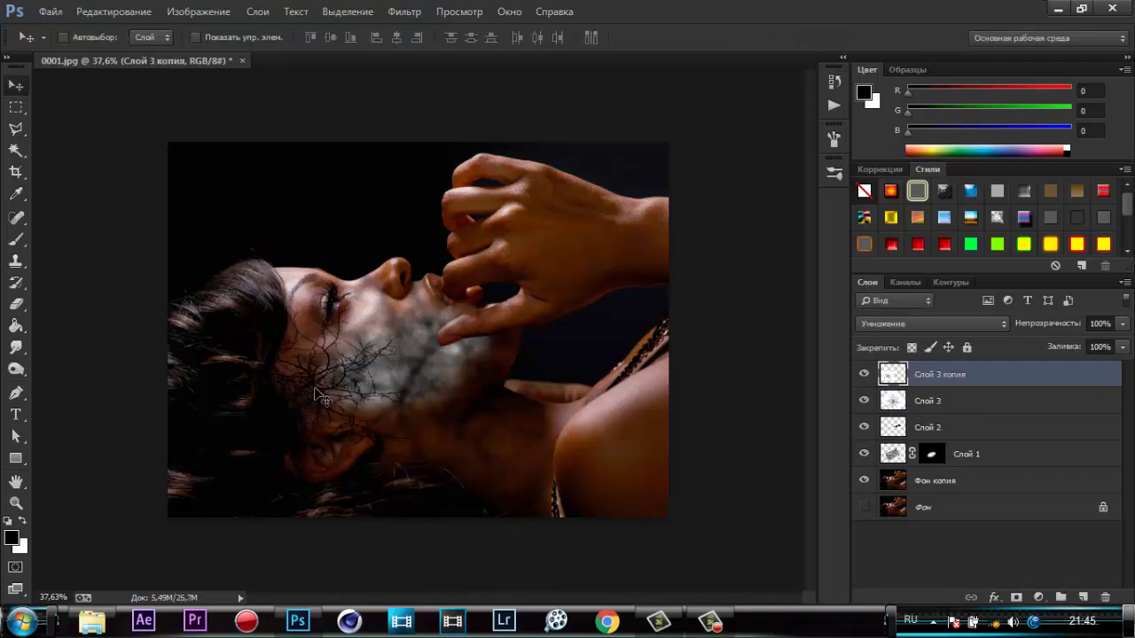
mouse_move(322, 399)
mouse_down()
mouse_move(455, 335)
mouse_move(340, 323)
mouse_move(368, 342)
mouse_up()
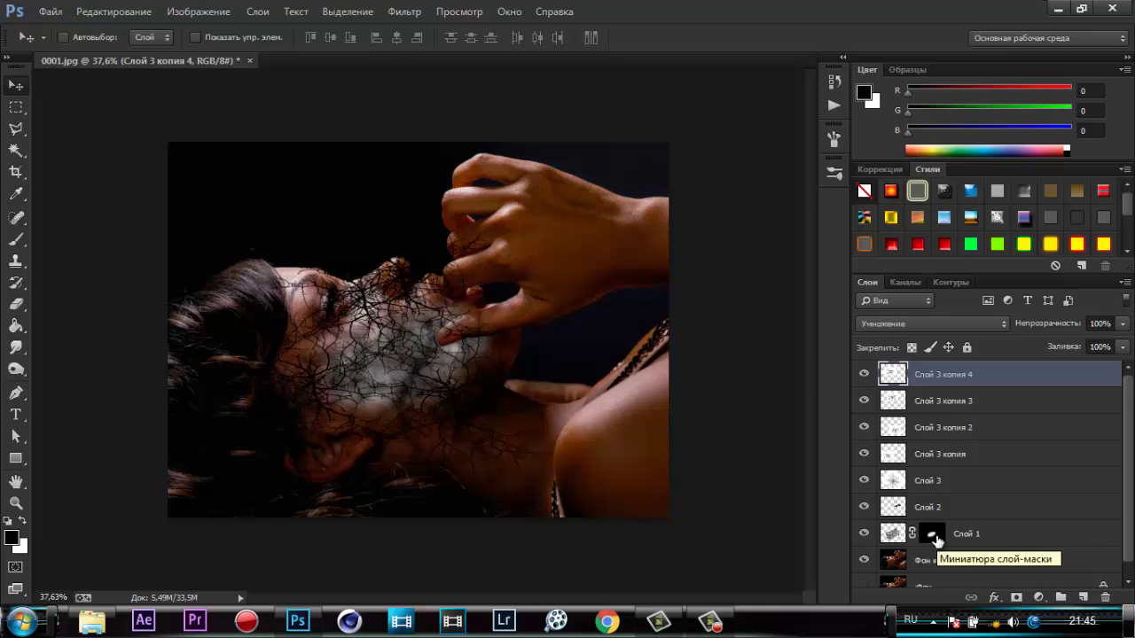
Copy Слой 1's cheek mask onto the crack layers, then merge the four Слой 3 копия layers.
drag(935, 537, 934, 380)
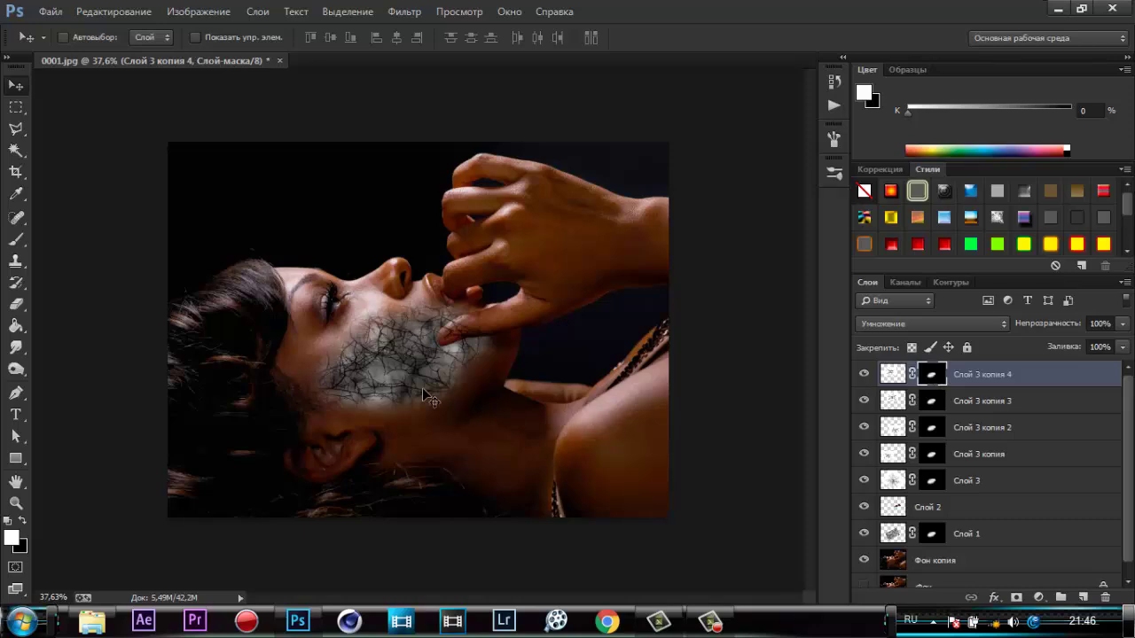
scroll(430, 399, up, 1)
scroll(399, 377, up, 1)
scroll(366, 353, up, 1)
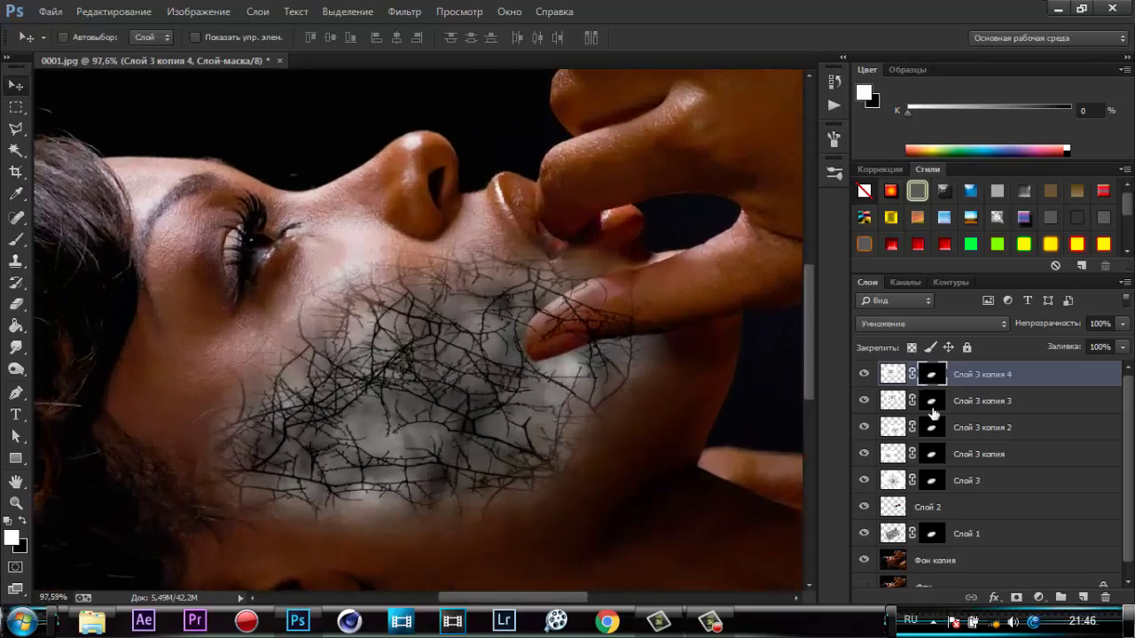
shift+click(1019, 456)
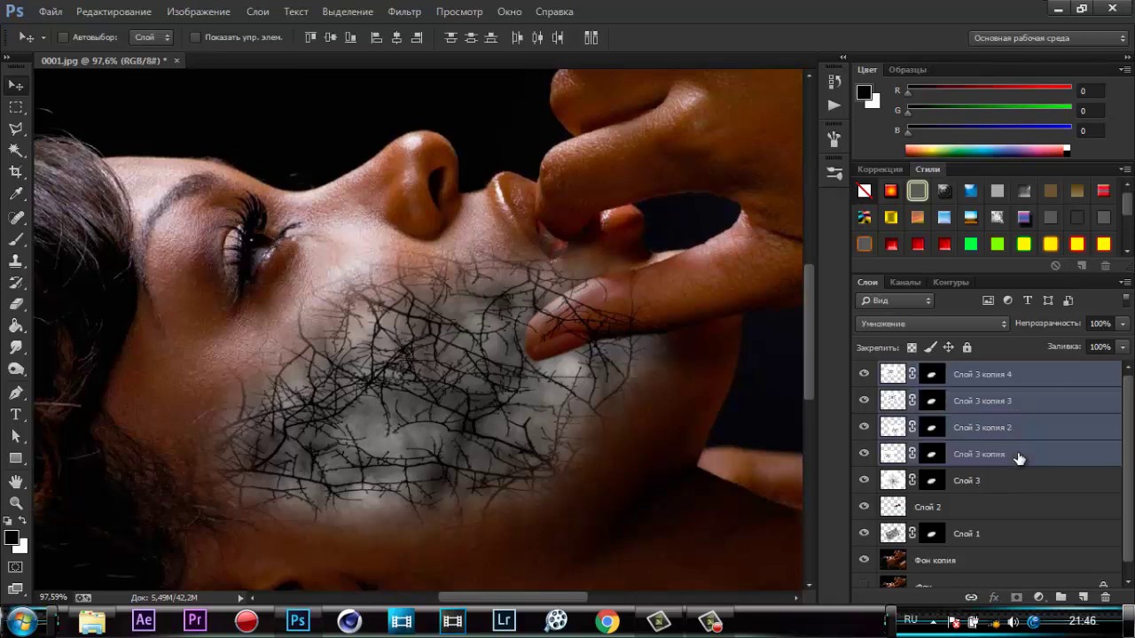
key(ctrl+e)
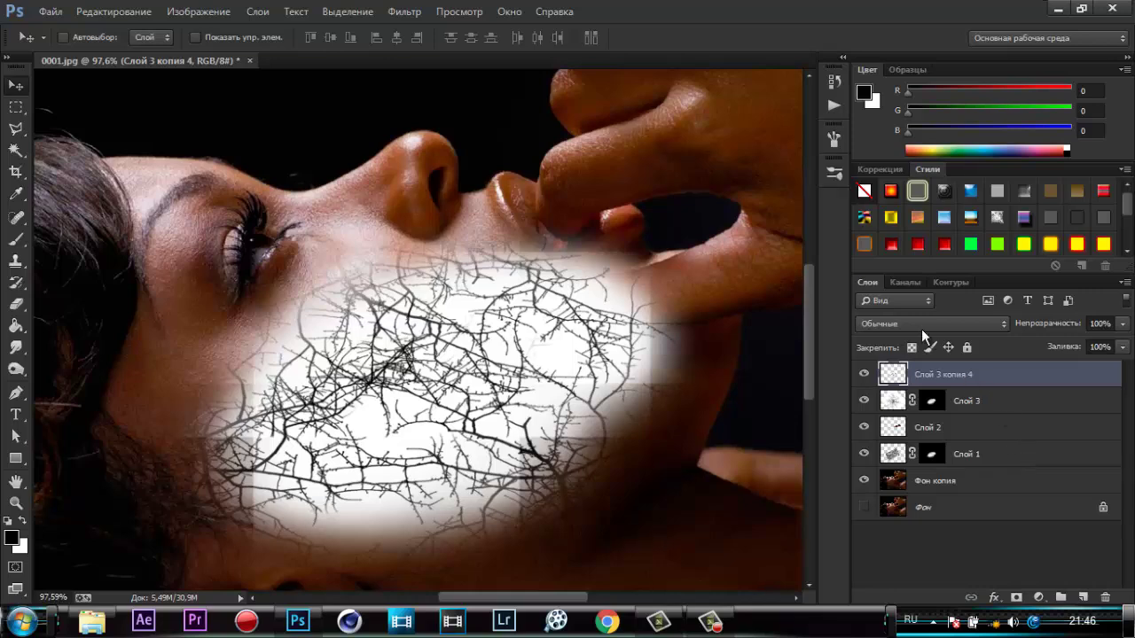
Set the merged crack layer to Multiply and apply a Gaussian Blur of about 2 px.
click(921, 329)
click(903, 70)
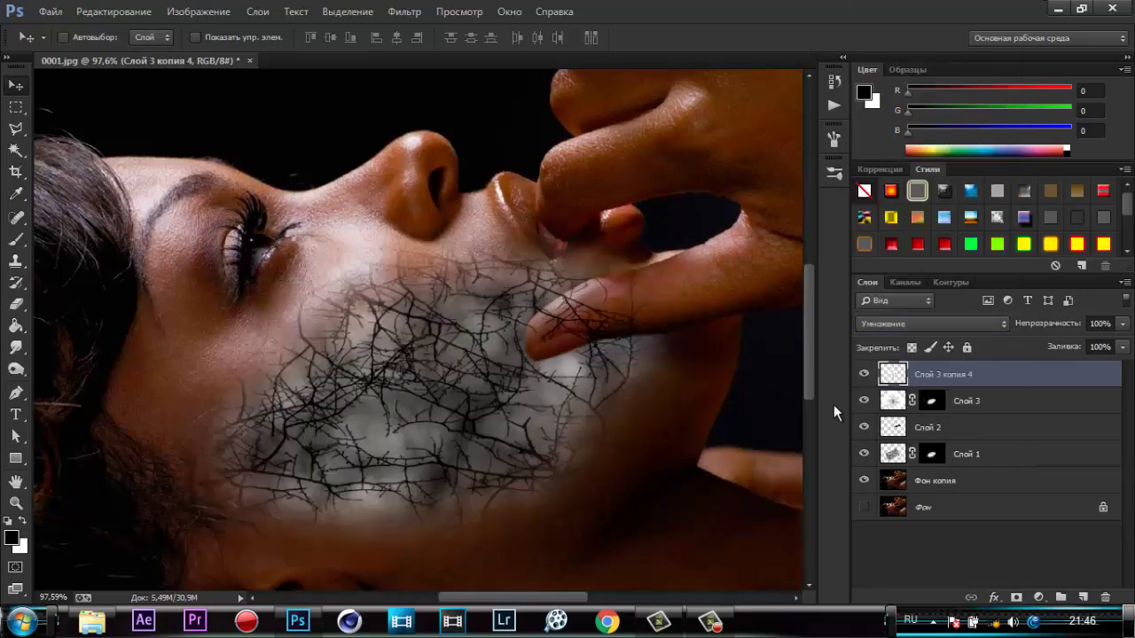
click(404, 11)
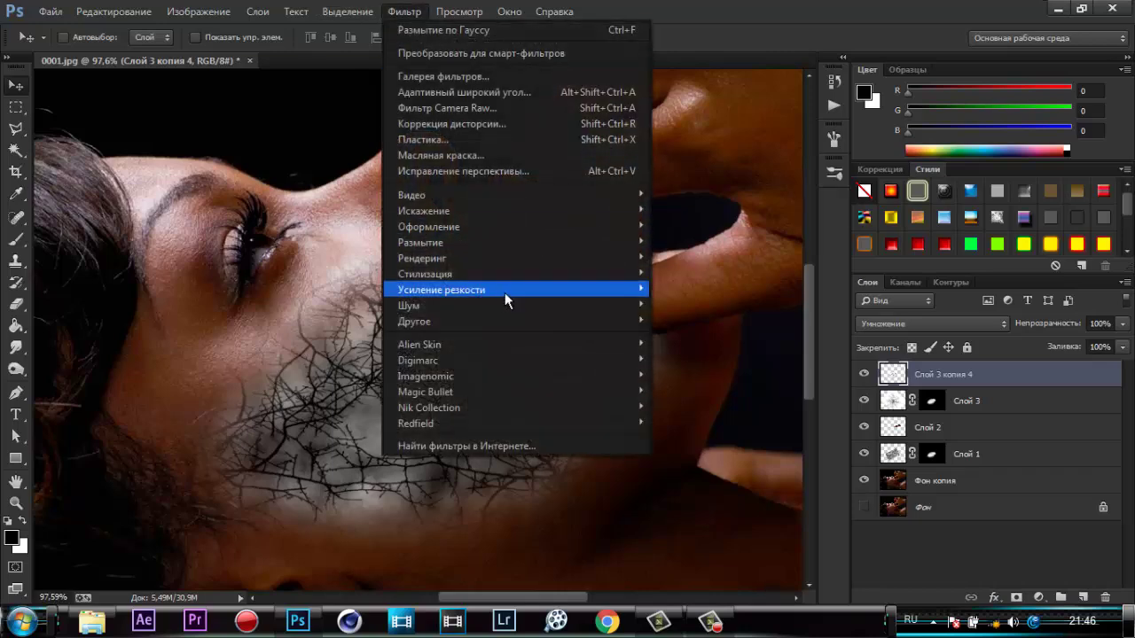
click(762, 375)
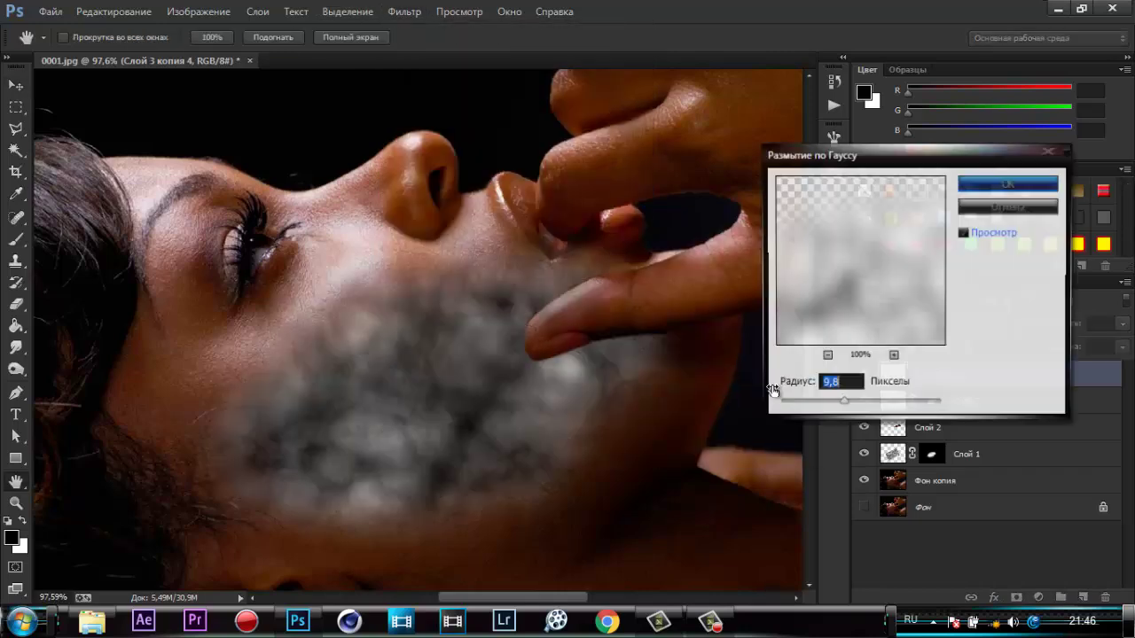
drag(842, 404, 801, 409)
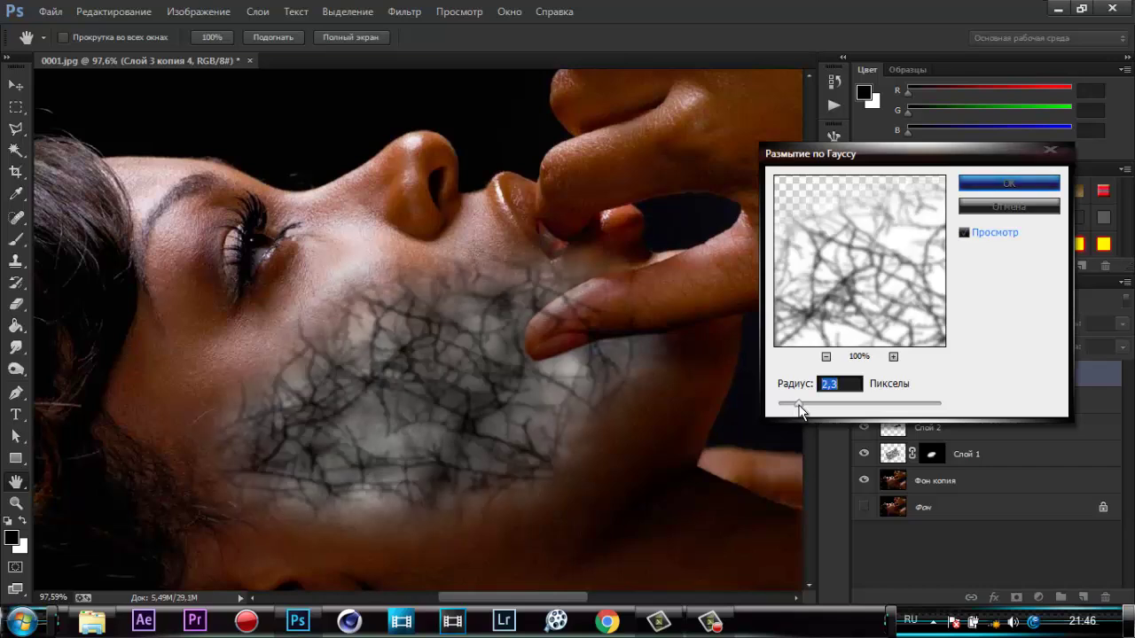
click(991, 183)
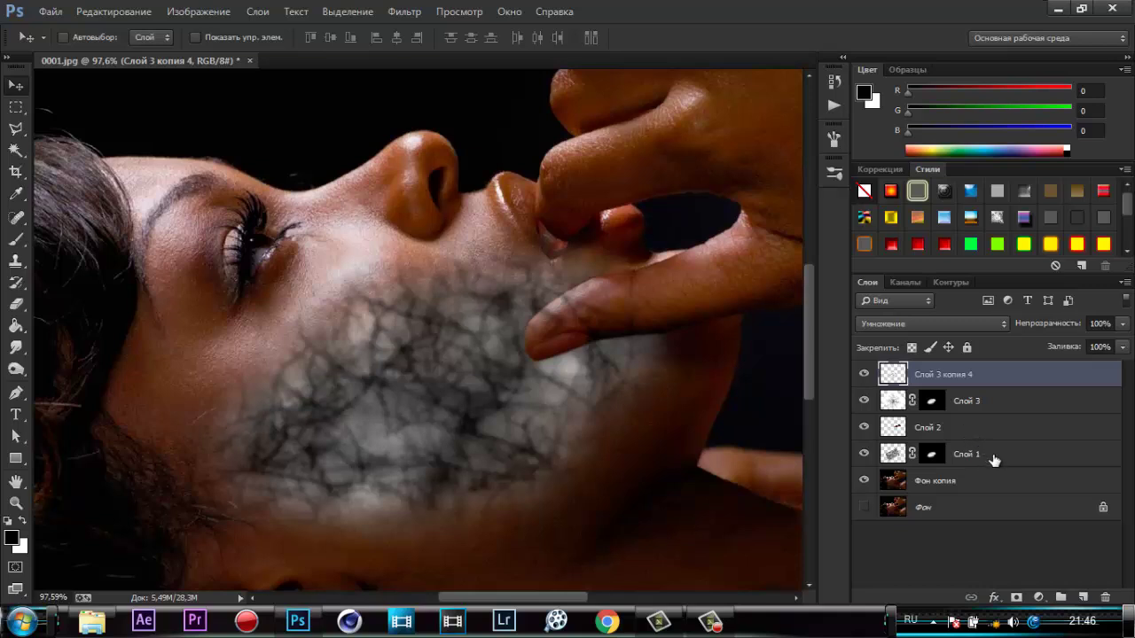
Group the four crack layers into Группа 1 set to Осветление основы at 71% opacity.
shift+click(994, 460)
key(ctrl+g)
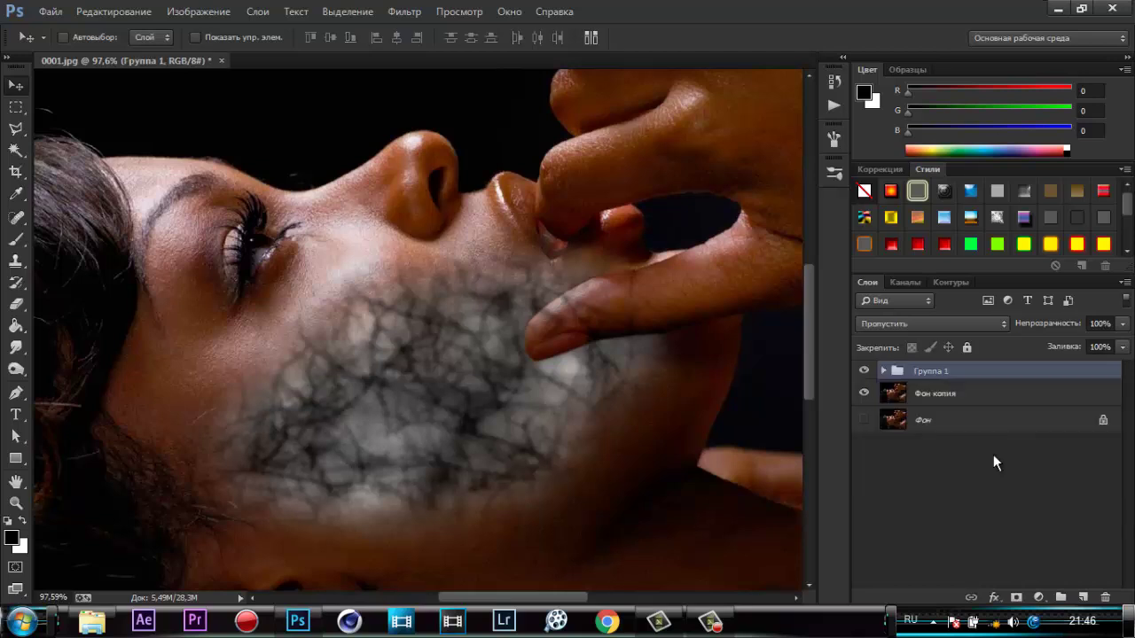
click(920, 323)
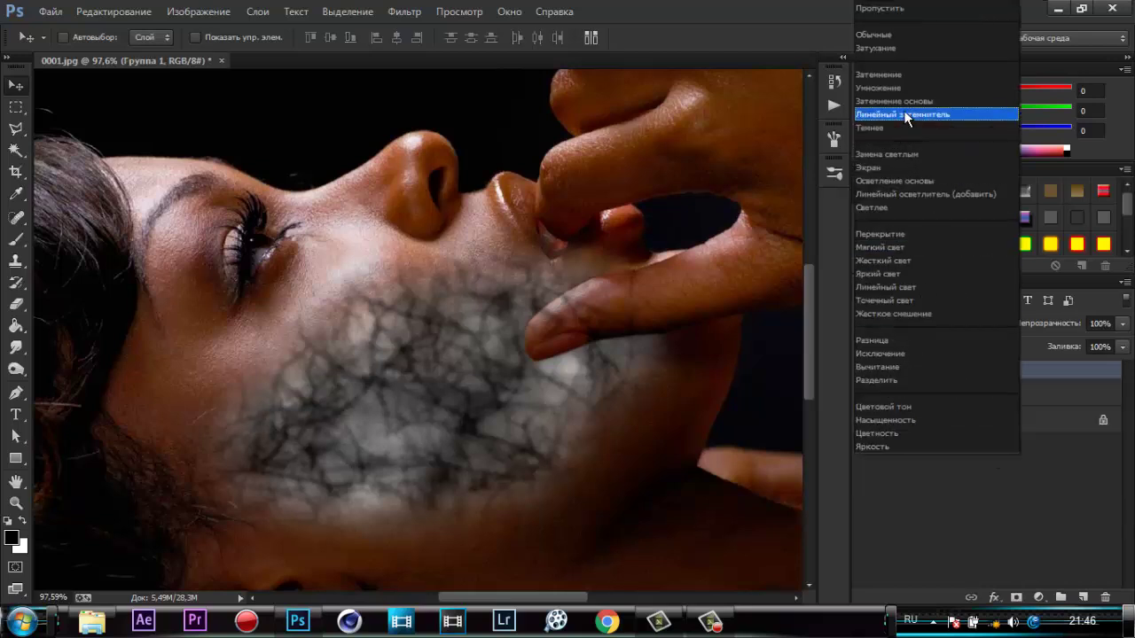
click(907, 181)
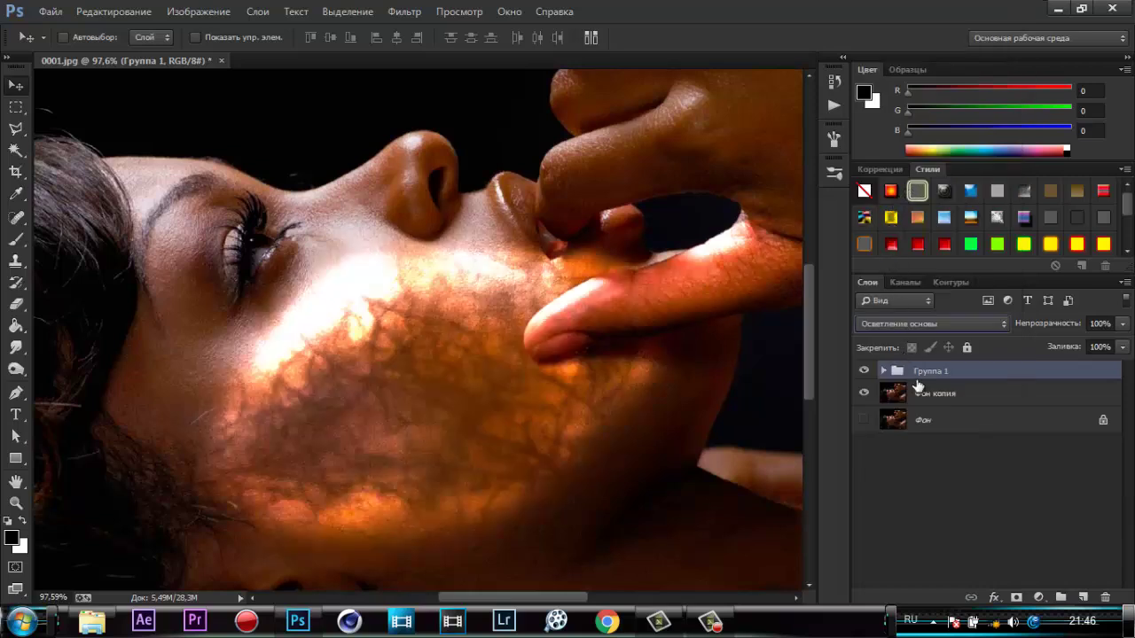
mouse_move(1057, 330)
mouse_down()
mouse_move(1113, 330)
mouse_move(1087, 330)
mouse_up()
Expand Группа 1, compare Слой 3 копия 4 on and off, and copy Слой 3's mask onto it.
click(883, 371)
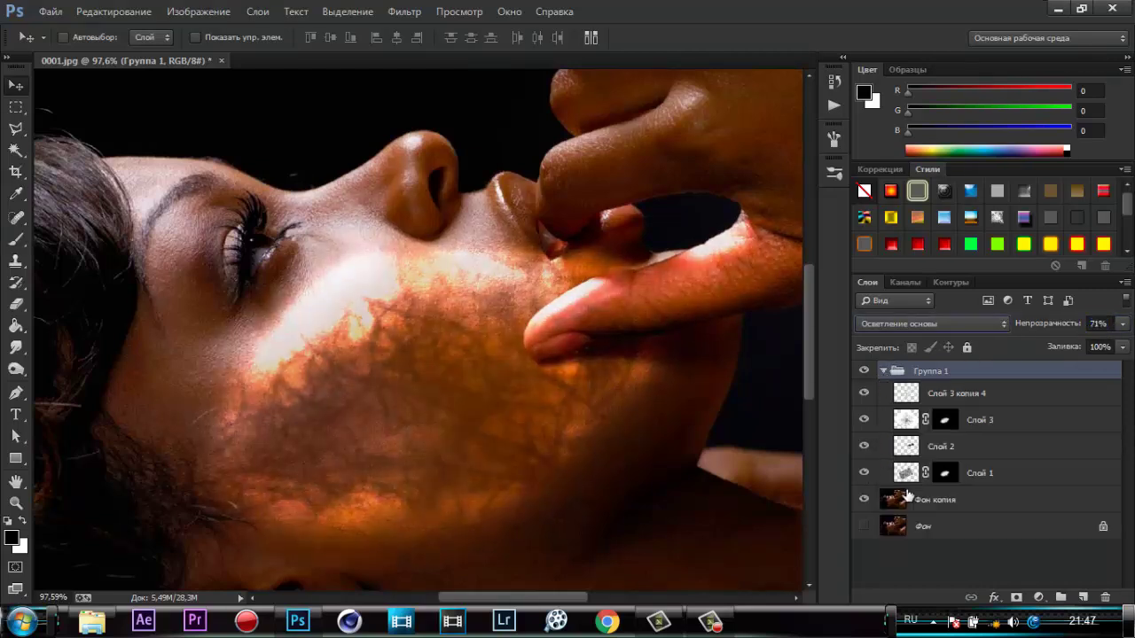
click(865, 394)
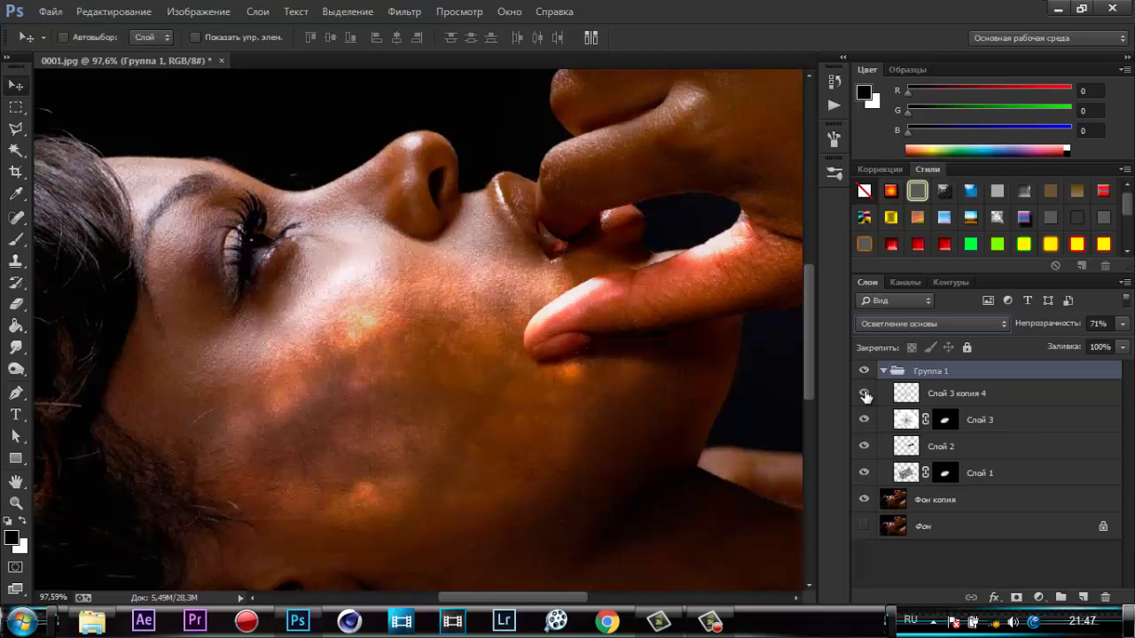
click(866, 394)
click(866, 394)
click(866, 394)
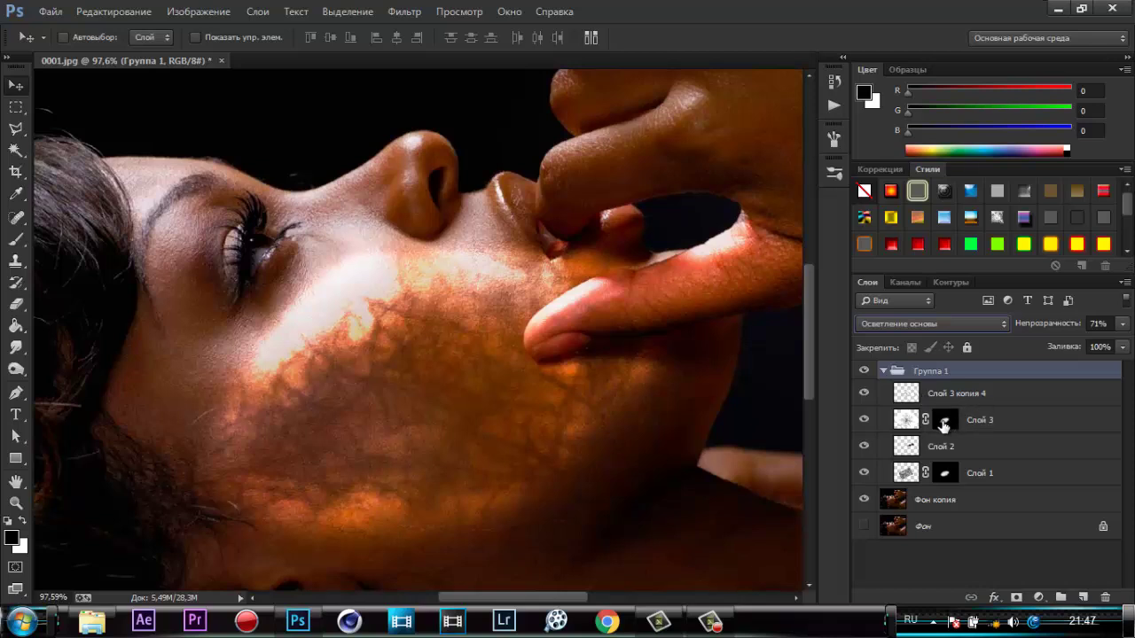
drag(943, 427, 942, 393)
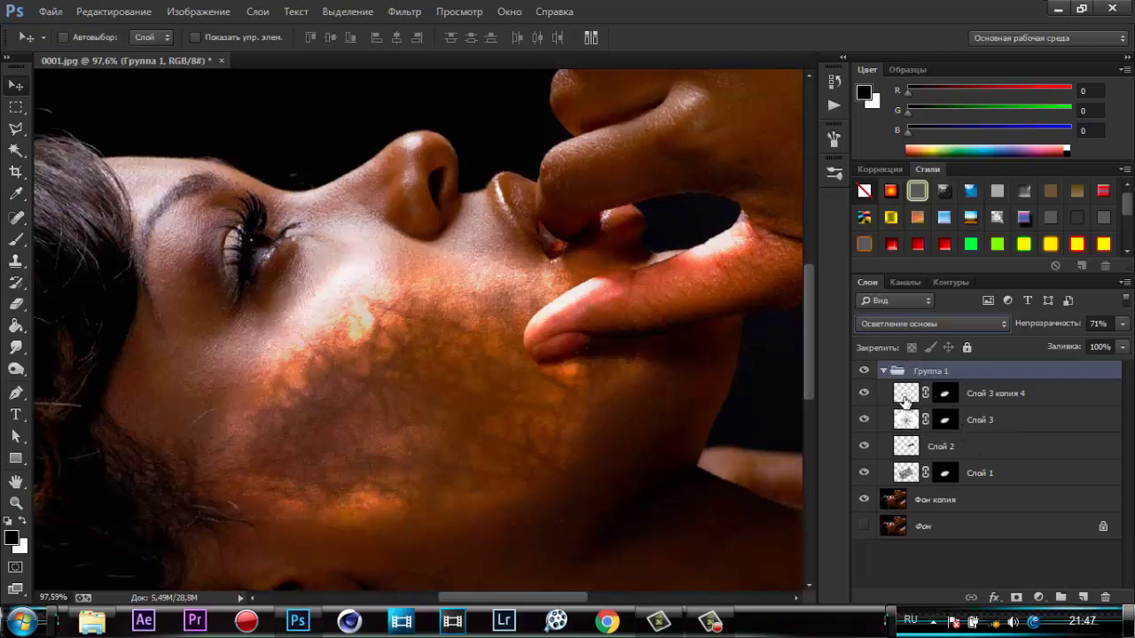
Paint Слой 3 копия 4's mask, revealing cracks on the lower cheek and hiding the upper cheek.
click(945, 397)
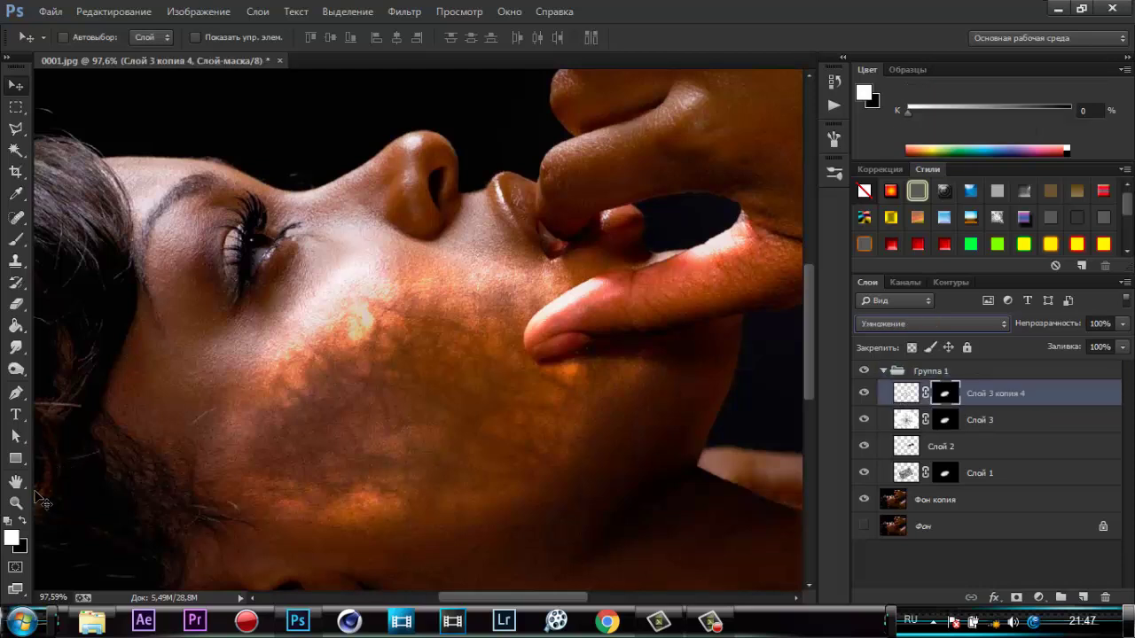
click(16, 239)
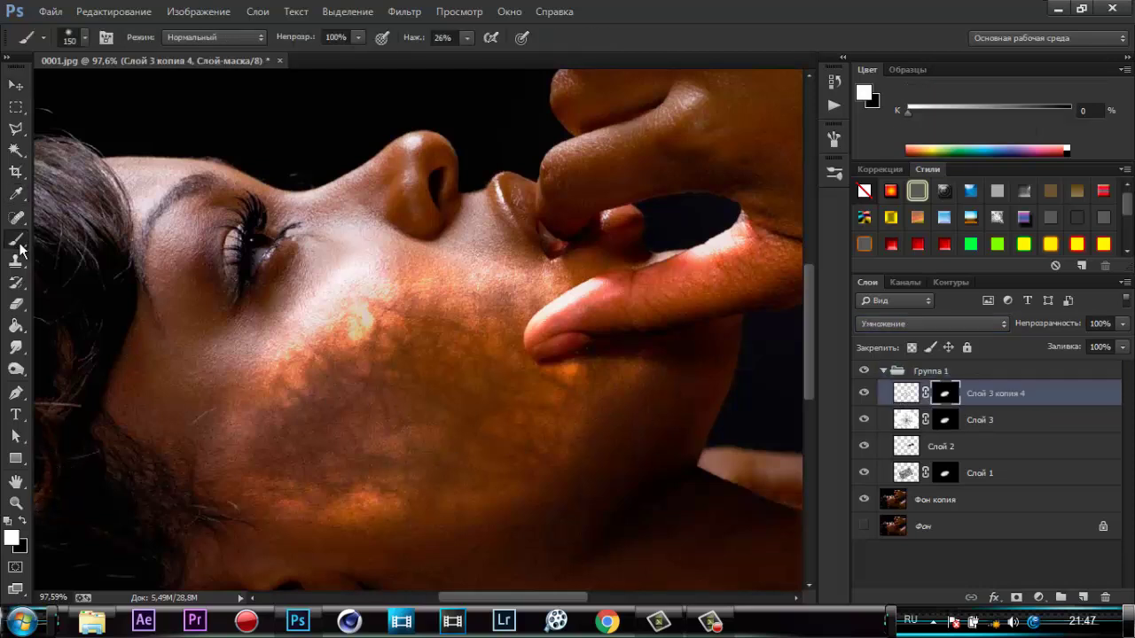
drag(399, 309, 396, 421)
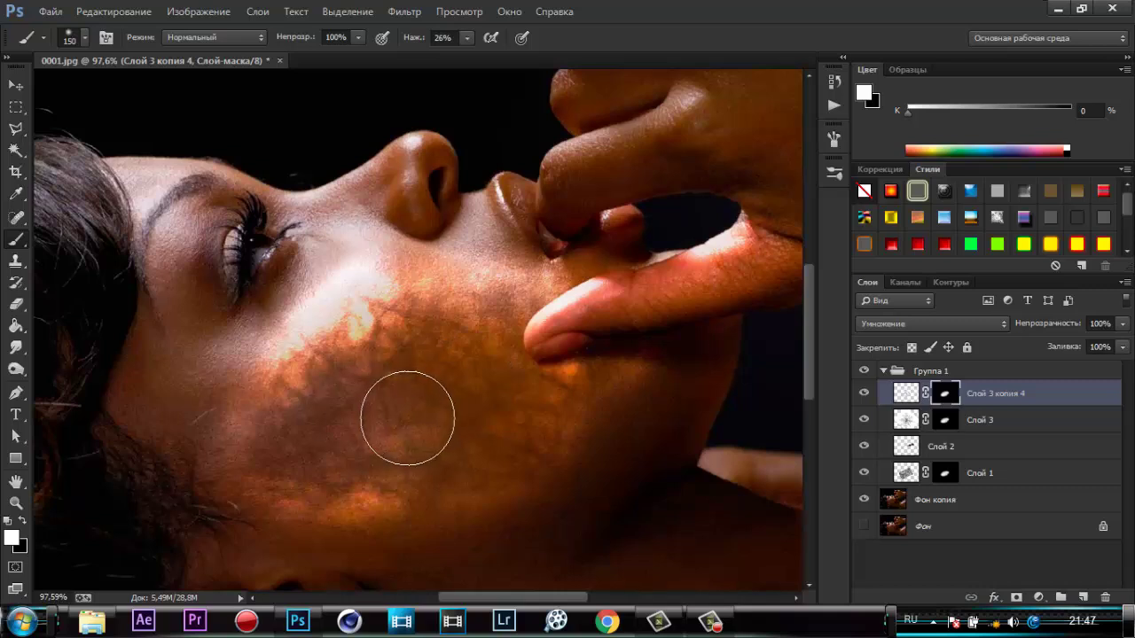
key(x)
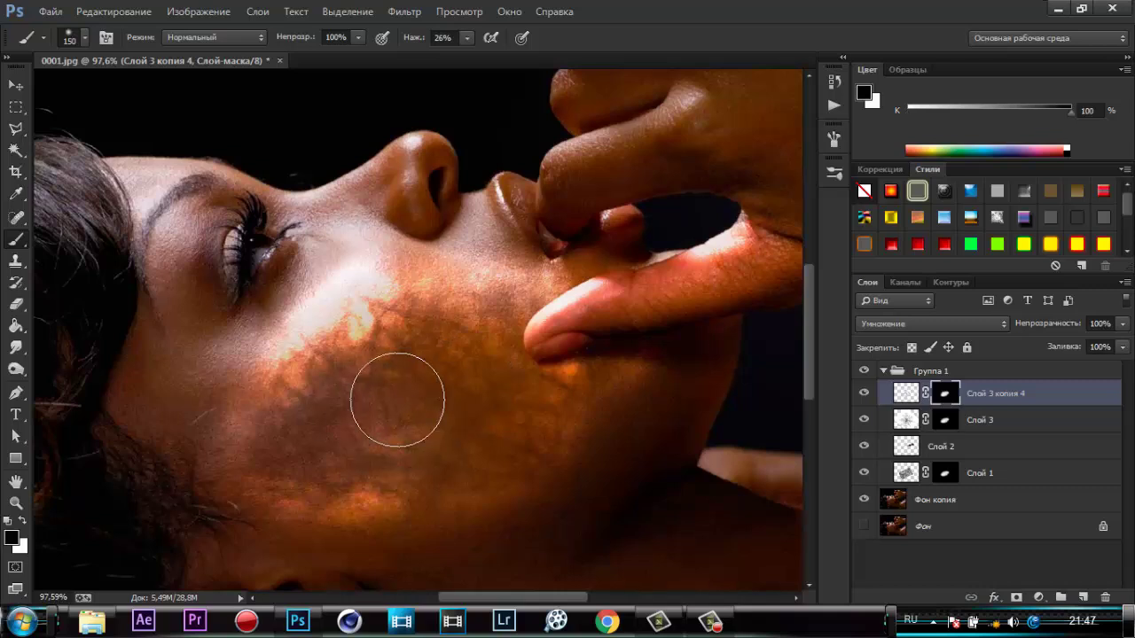
drag(337, 299, 399, 274)
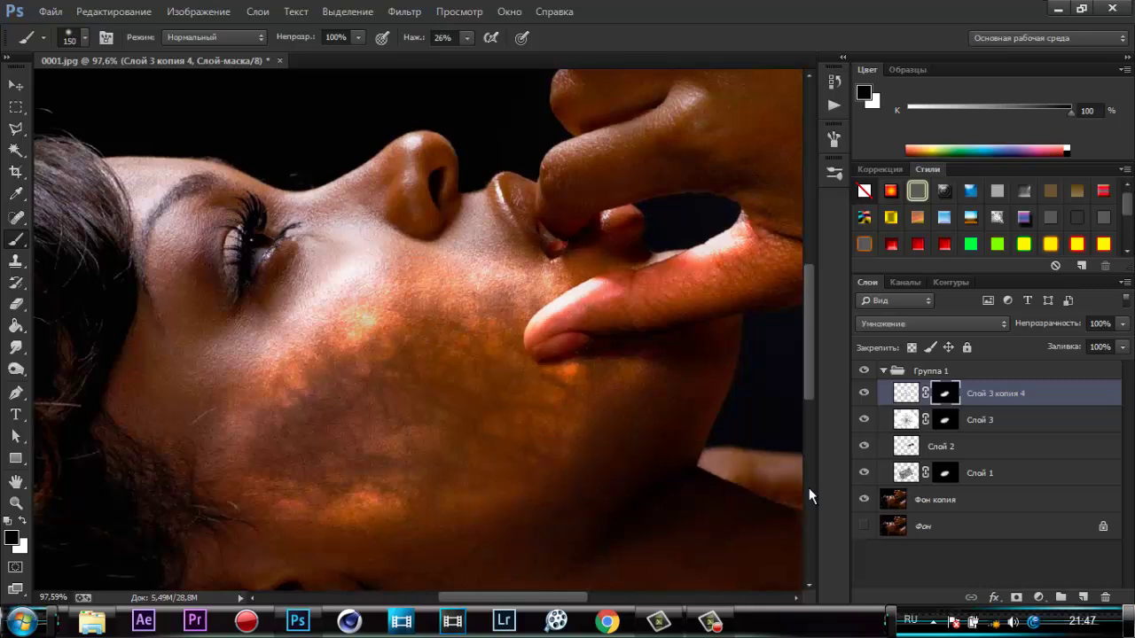
Lower Слой 1's opacity to 8% and make Слой 3 visible again.
click(906, 473)
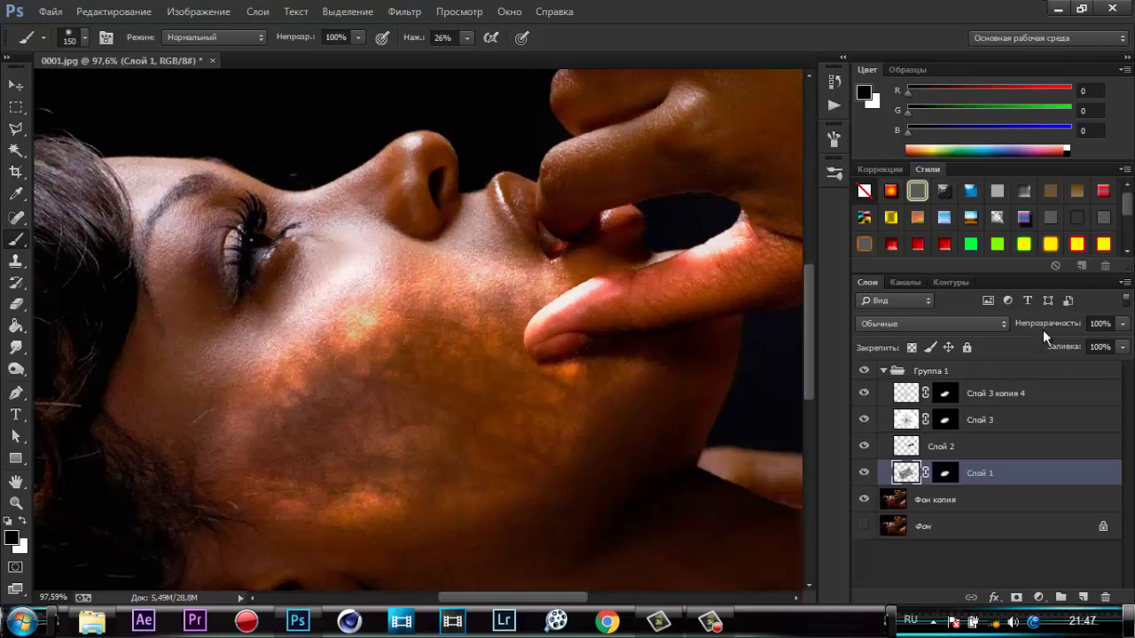
drag(1043, 330, 982, 333)
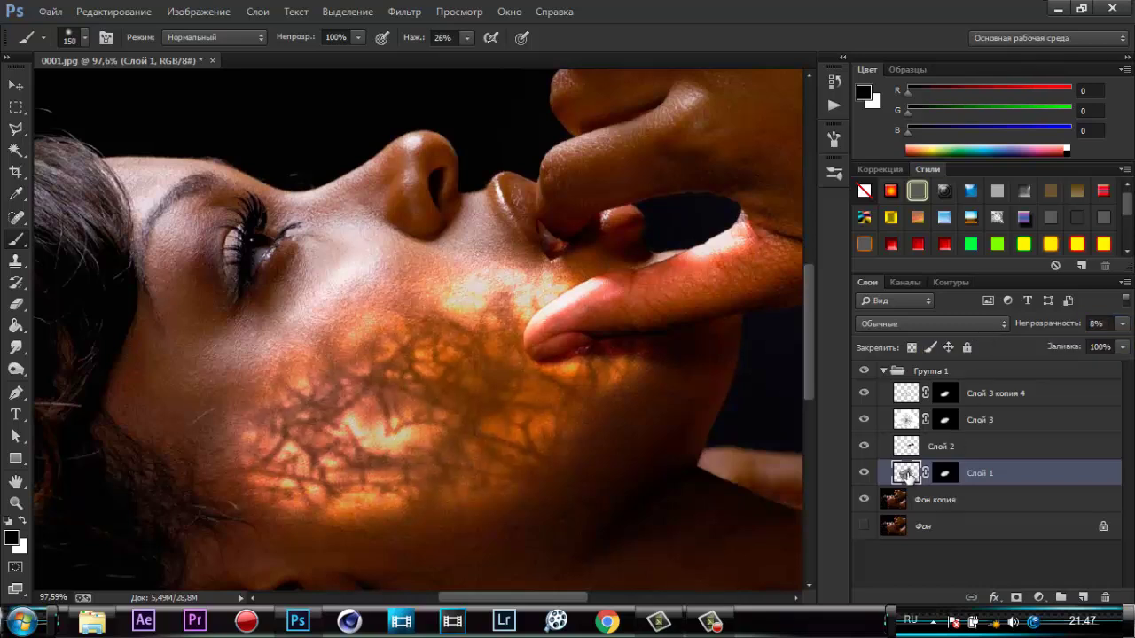
click(867, 422)
On Слой 3's mask, hide cracks from jaw to mid-cheek and paint some back on the cheek.
click(907, 429)
click(942, 427)
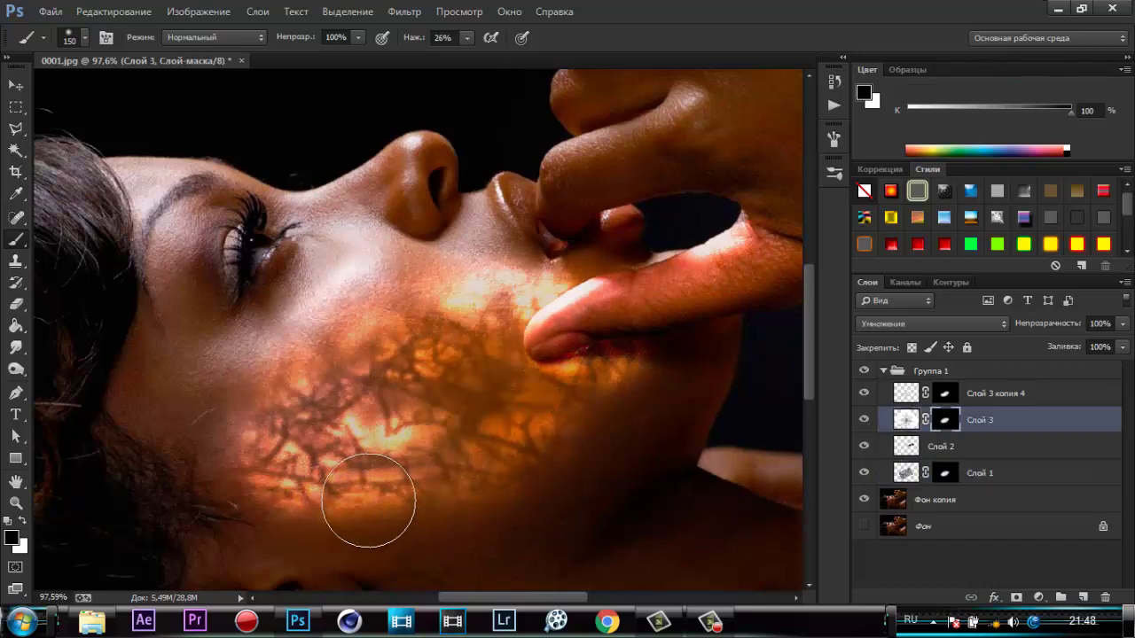
mouse_move(368, 501)
mouse_down()
mouse_move(377, 341)
mouse_move(346, 426)
mouse_move(608, 329)
mouse_move(296, 393)
mouse_move(315, 440)
mouse_up()
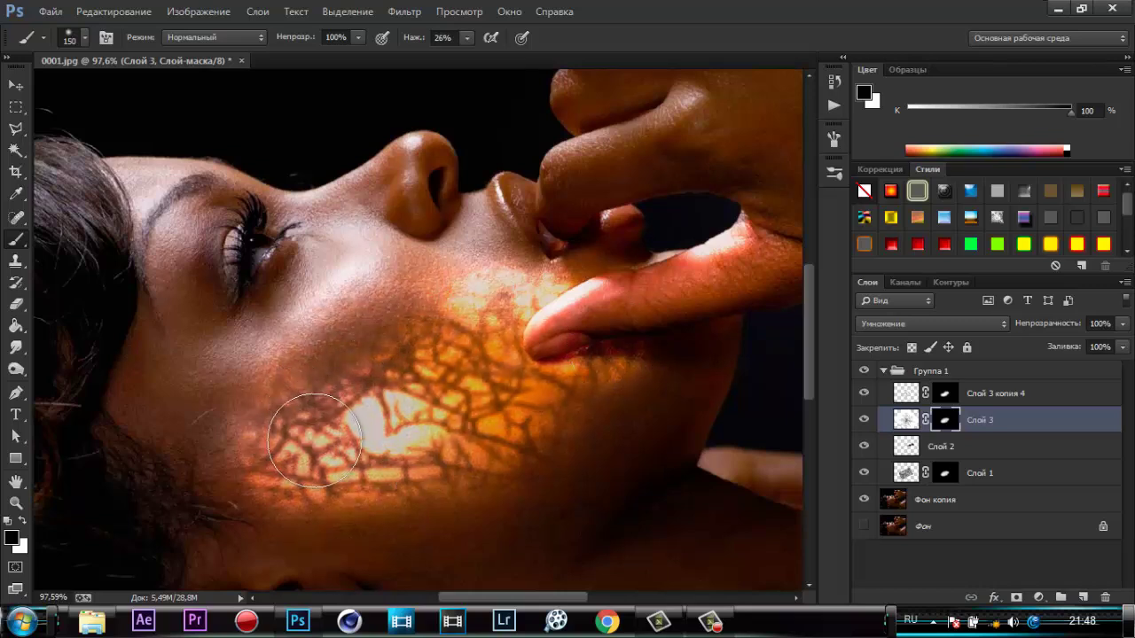
key(x)
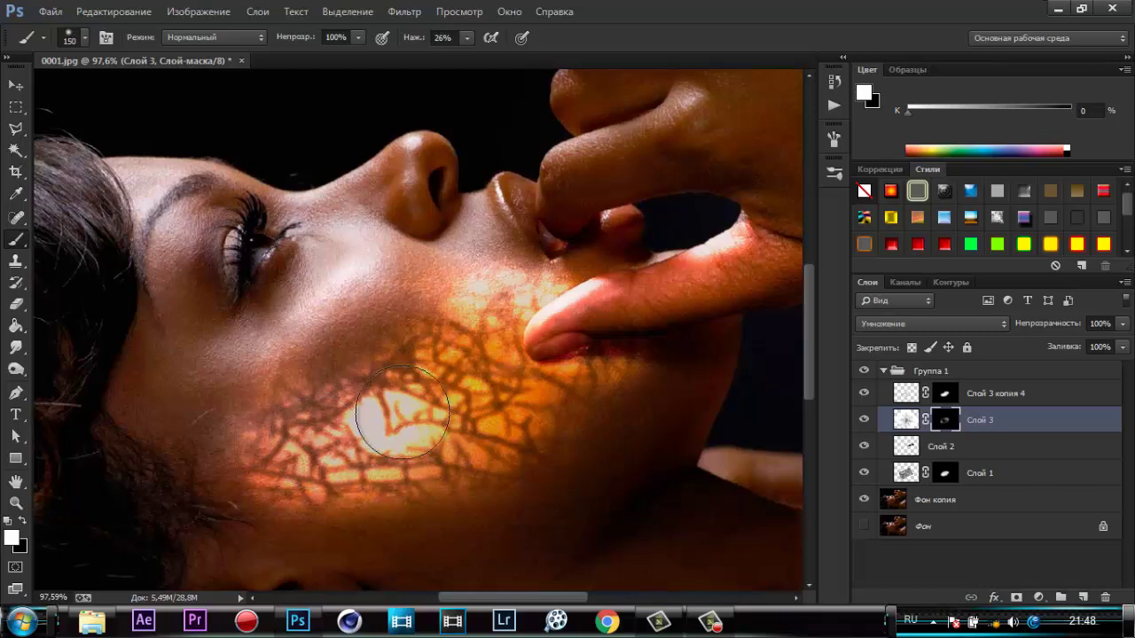
mouse_move(381, 426)
mouse_down()
mouse_move(366, 439)
mouse_move(518, 329)
mouse_move(473, 367)
mouse_move(481, 375)
mouse_up()
key(x)
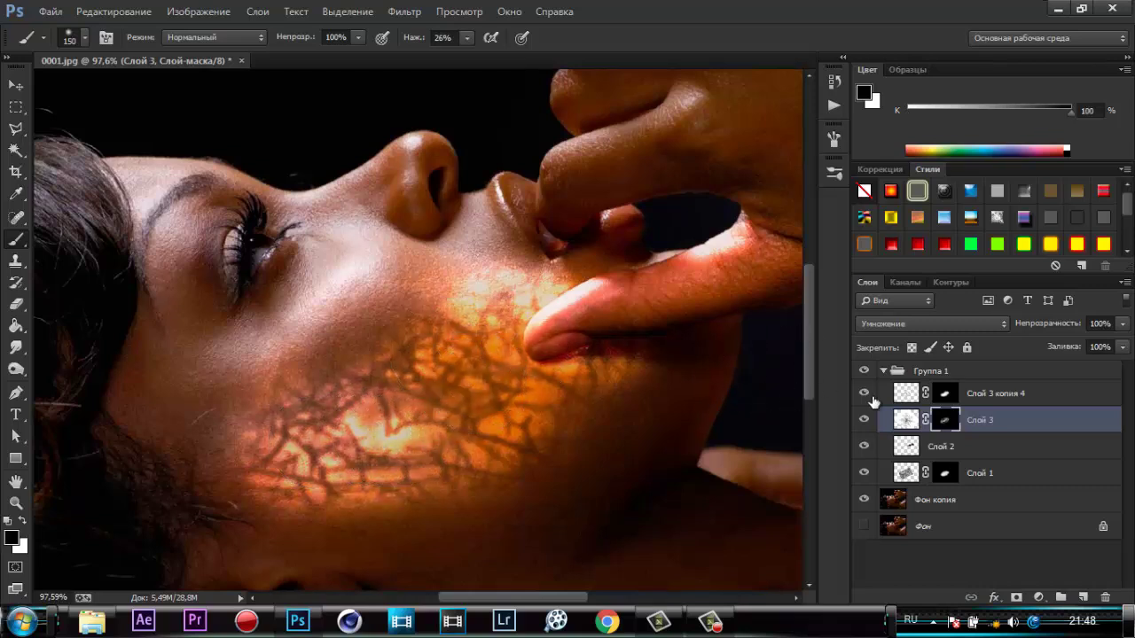
On Слой 3 копия 4's mask, hide cracks near the mouth and reveal them by the lip and finger.
click(945, 393)
mouse_move(642, 373)
mouse_down()
mouse_move(507, 299)
mouse_move(507, 266)
mouse_move(494, 285)
mouse_up()
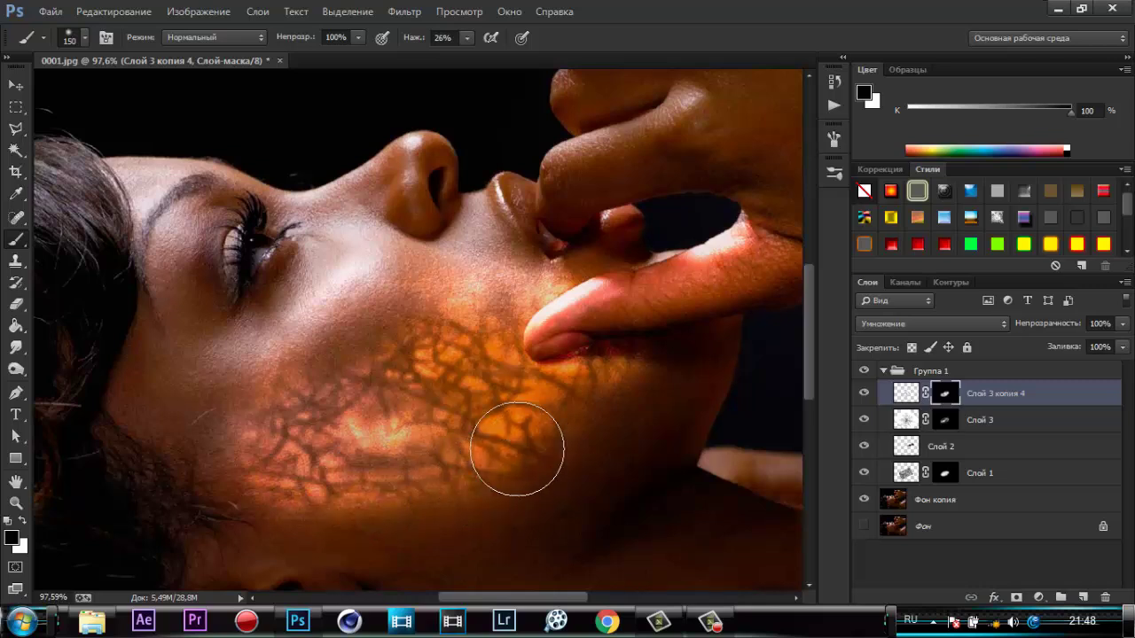
key(x)
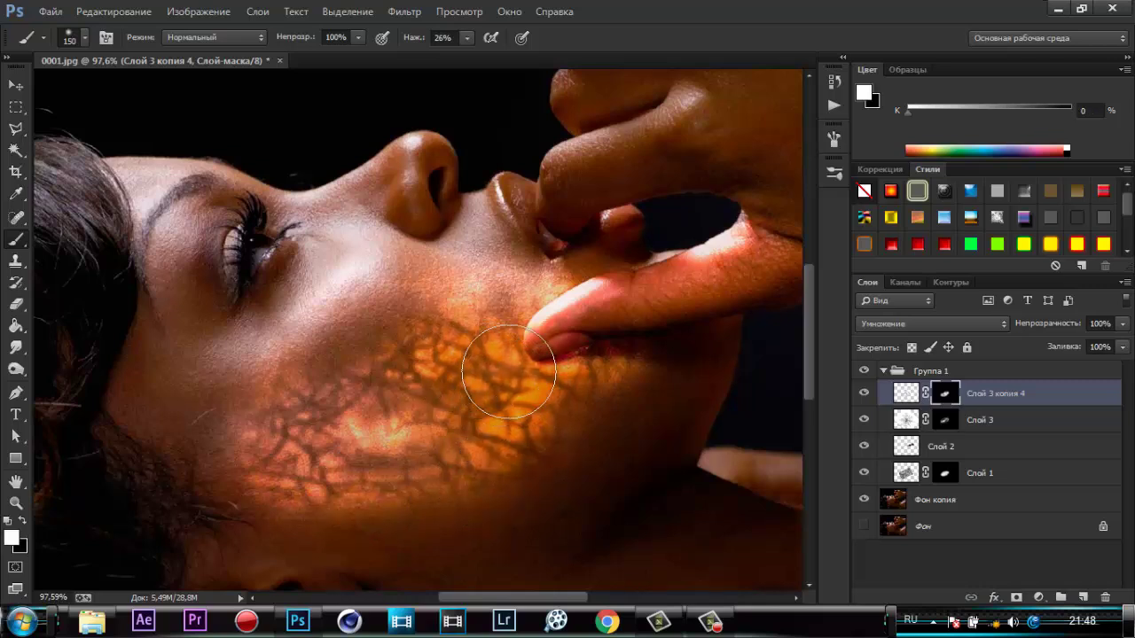
mouse_move(531, 364)
mouse_down()
mouse_move(609, 334)
mouse_move(573, 337)
mouse_move(544, 316)
mouse_move(605, 355)
mouse_move(526, 476)
mouse_move(310, 512)
mouse_move(244, 493)
mouse_move(299, 381)
mouse_move(376, 324)
mouse_move(506, 491)
mouse_move(484, 450)
mouse_up()
scroll(483, 450, down, 3)
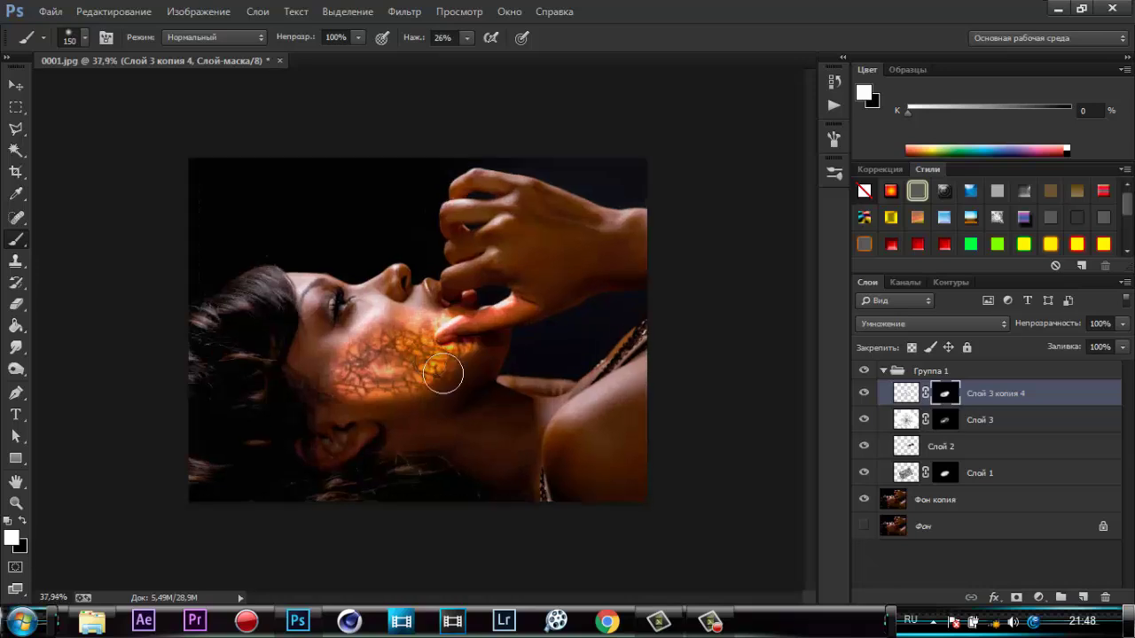
scroll(435, 319, up, 5)
key(x)
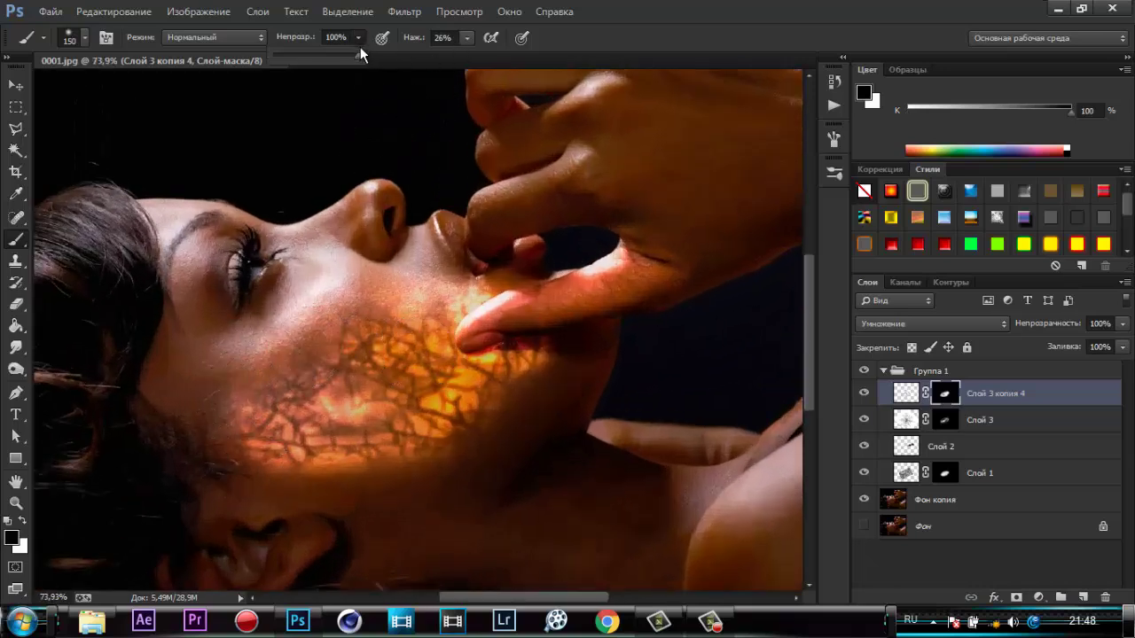
At 49% brush opacity, soften cracks on the lower cheek and near the lips, then collapse Группа 1.
key(4)
key(9)
drag(254, 456, 568, 400)
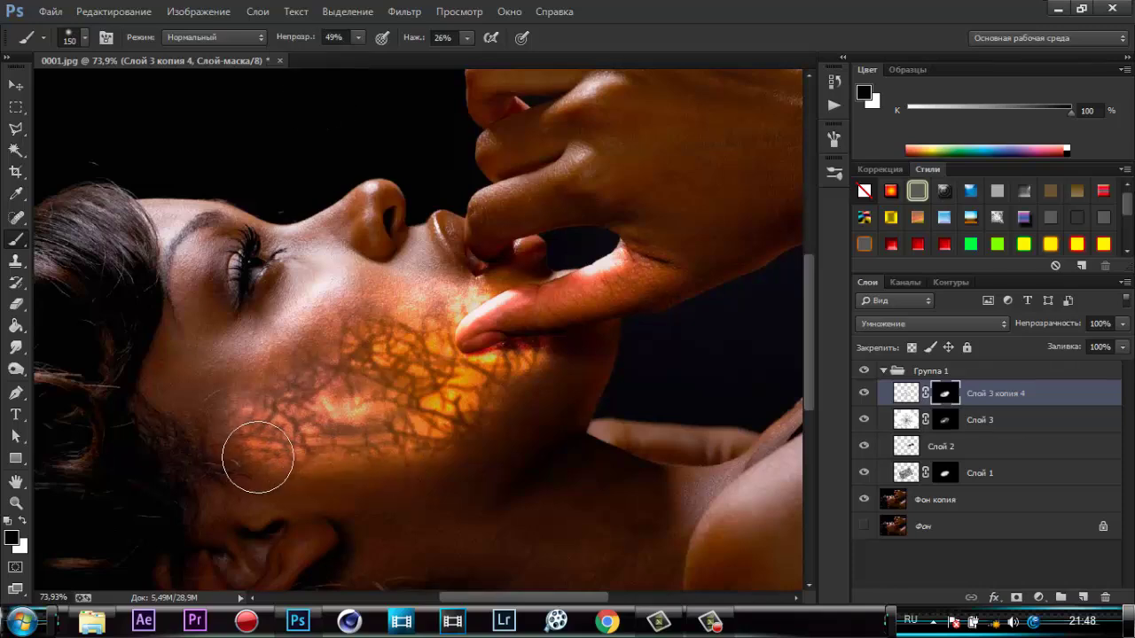
scroll(532, 372, up, 1)
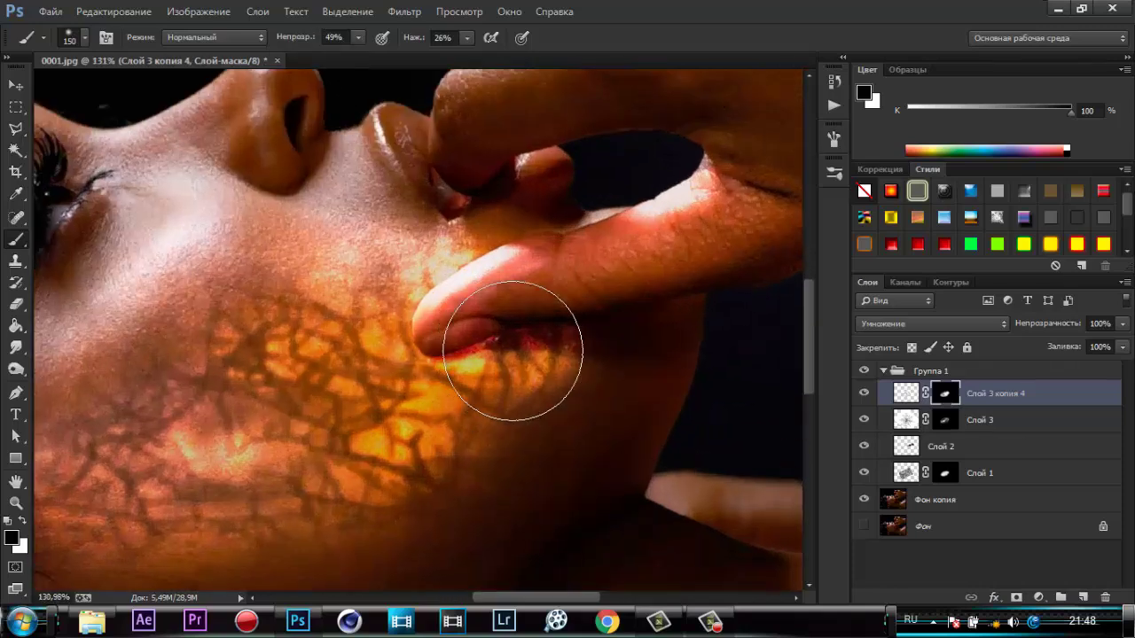
scroll(506, 343, up, 1)
scroll(502, 355, down, 1)
drag(406, 307, 343, 342)
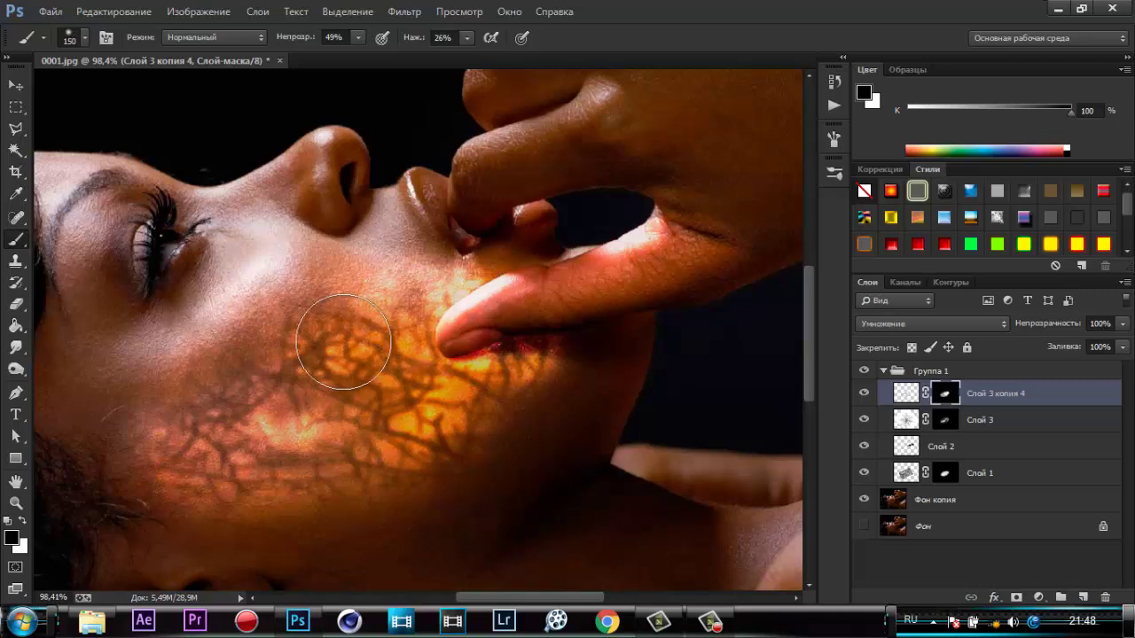
click(884, 371)
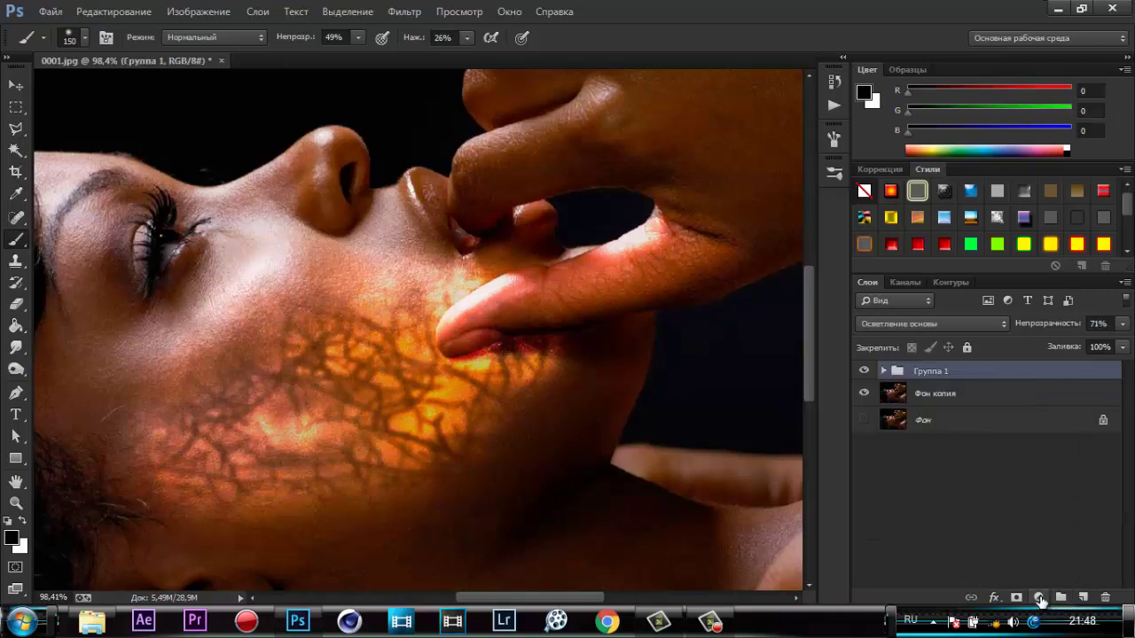
Add a Curves adjustment layer and pull the Red channel curve down.
click(203, 13)
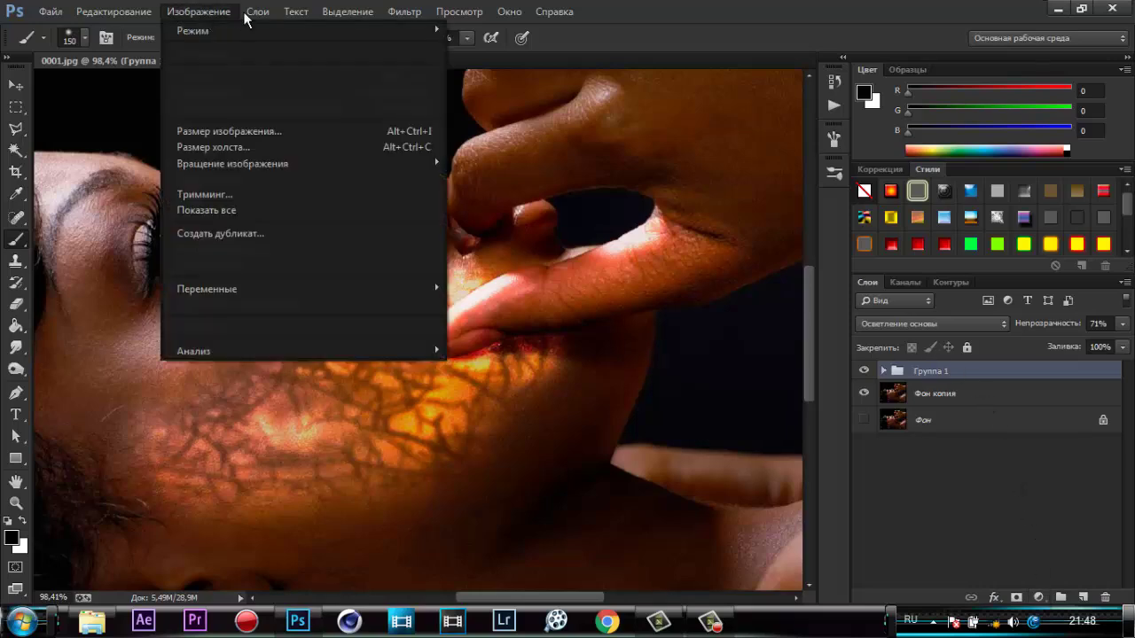
mouse_move(327, 172)
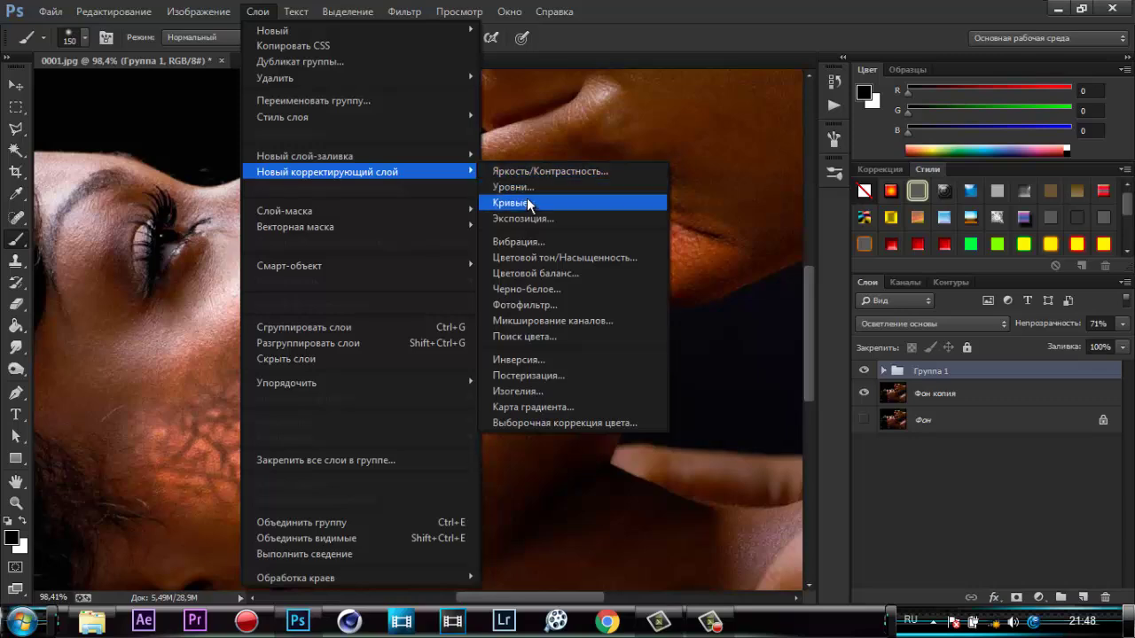
click(527, 203)
click(750, 197)
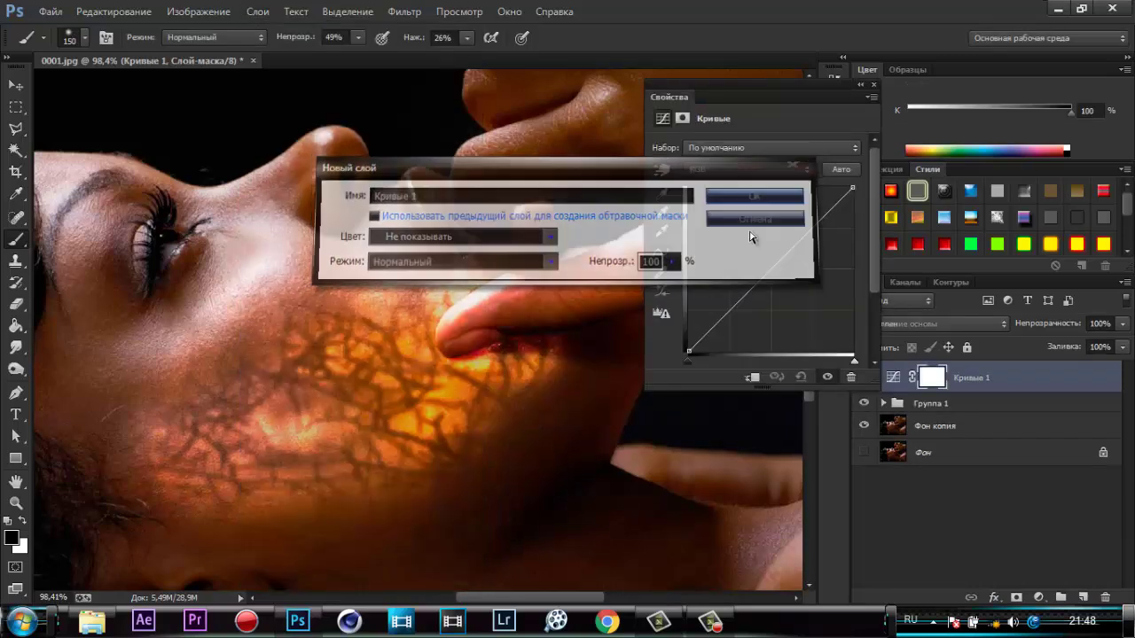
scroll(397, 379, down, 2)
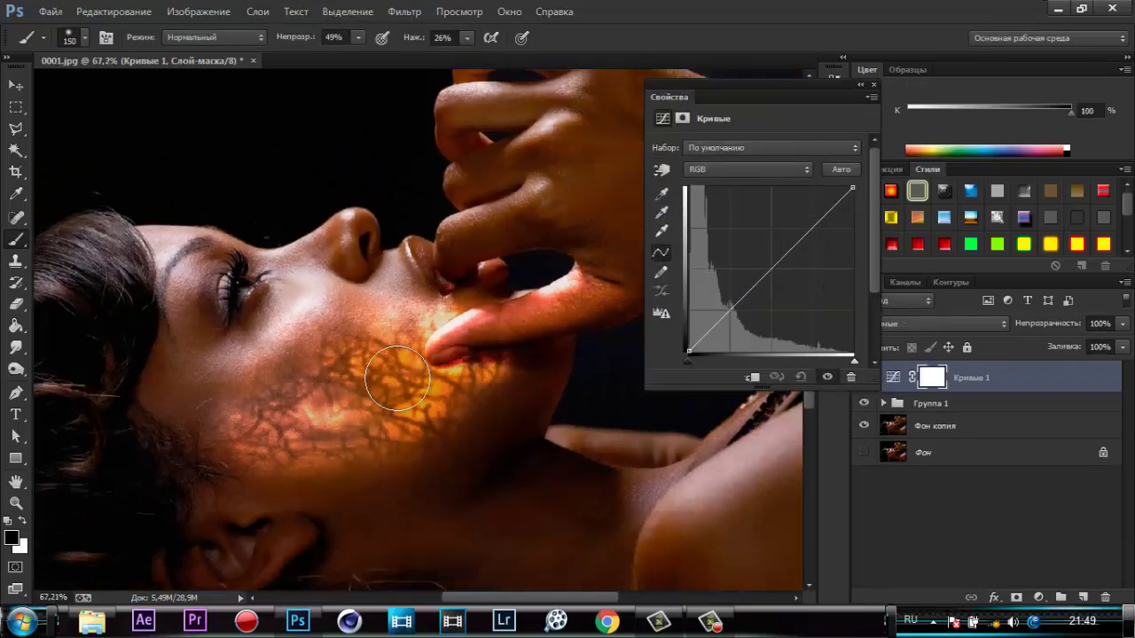
click(753, 169)
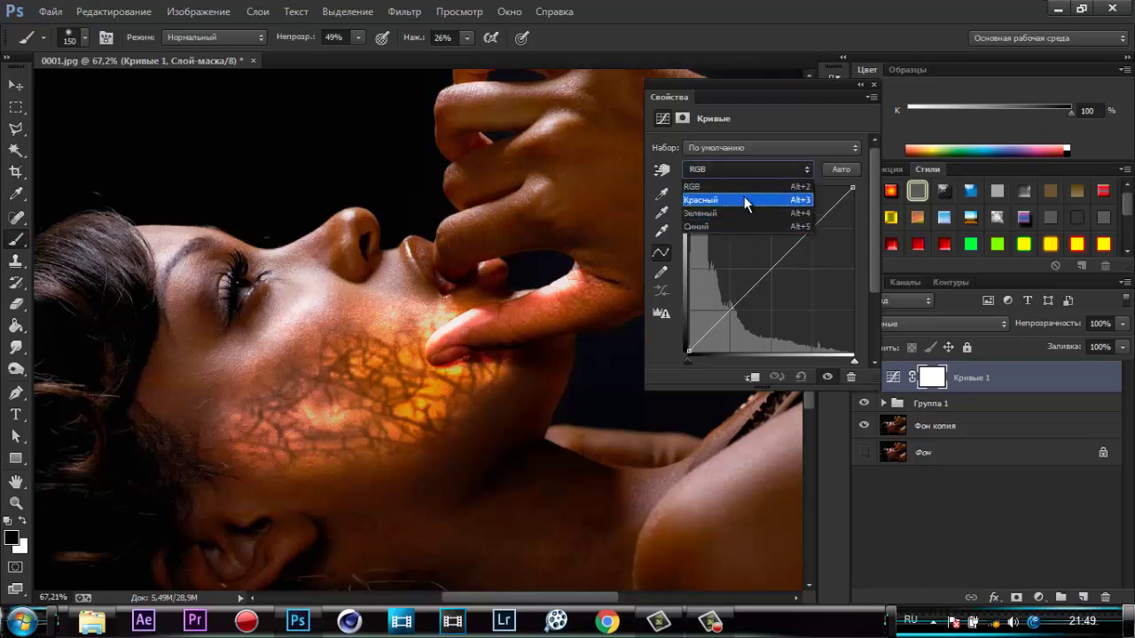
click(744, 199)
drag(771, 270, 789, 279)
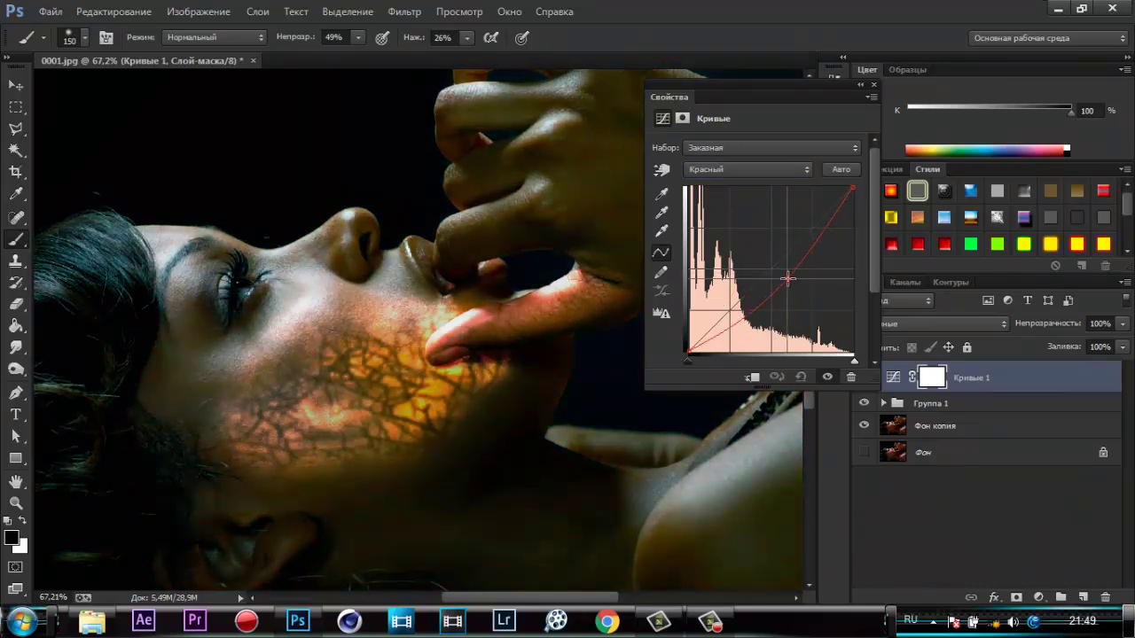
Lower the Green curve and reshape the Blue curve, dropping mids and lifting highlights.
click(760, 171)
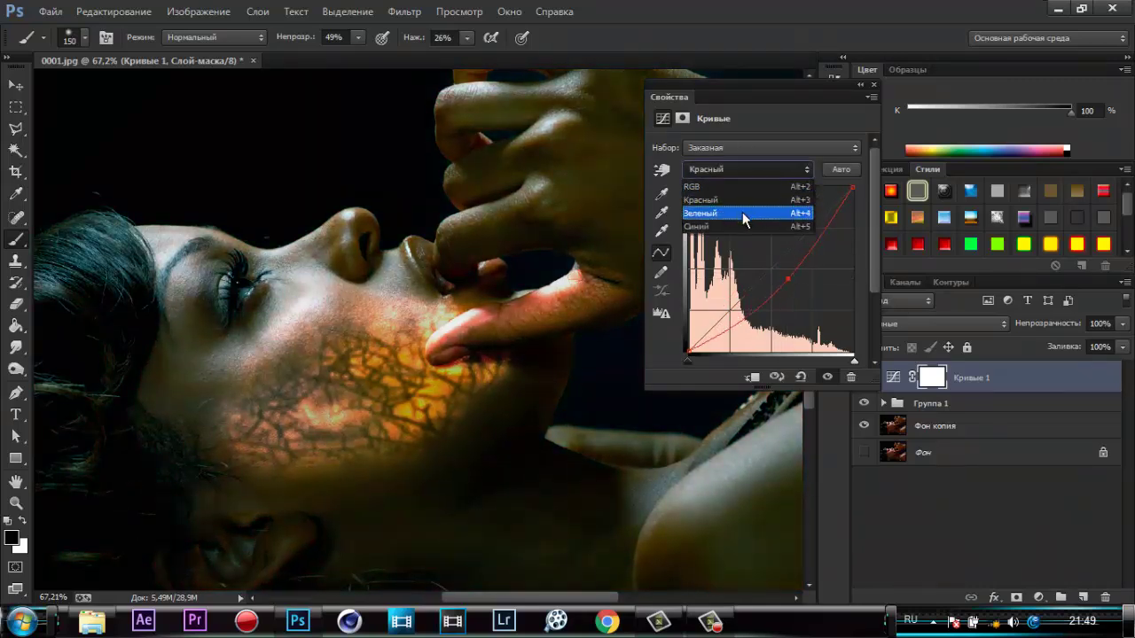
click(749, 213)
drag(772, 270, 793, 280)
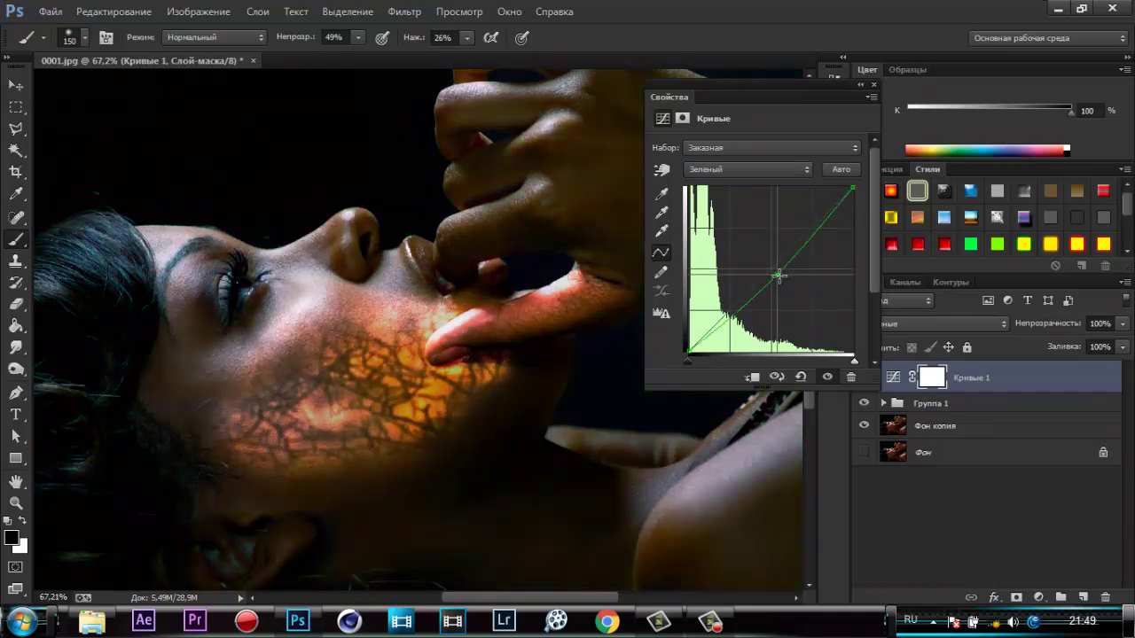
click(755, 168)
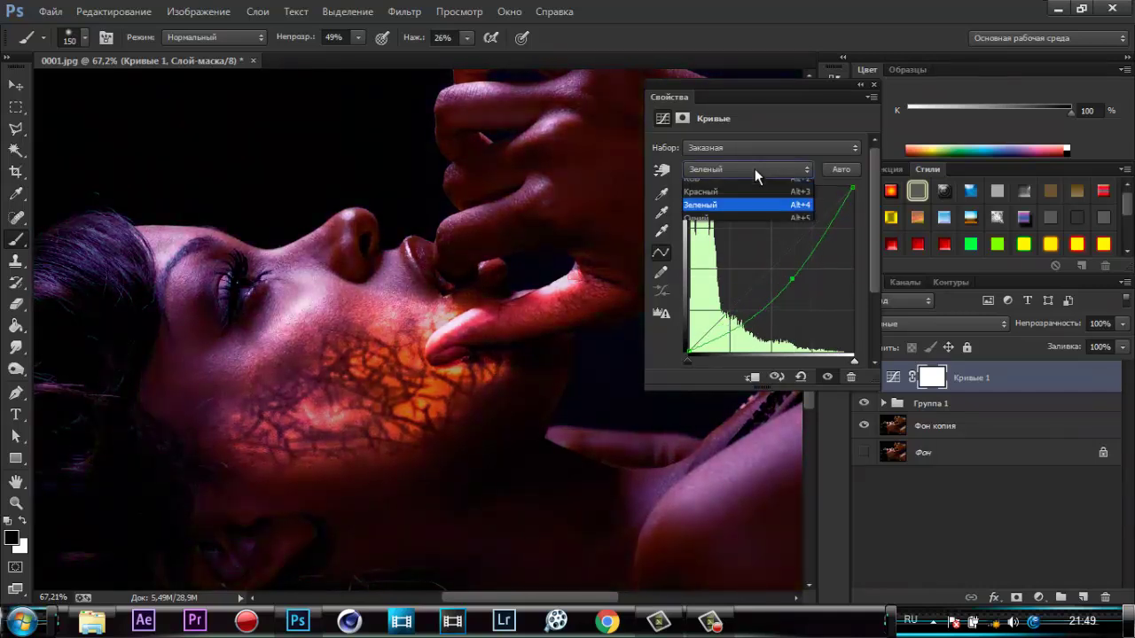
click(741, 227)
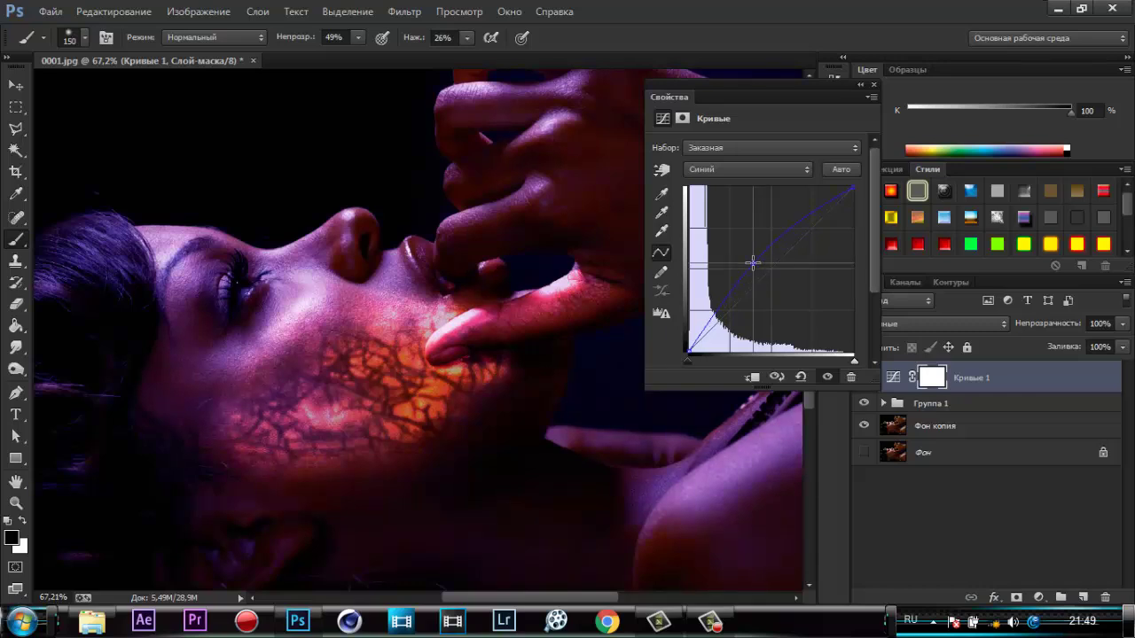
mouse_move(755, 263)
mouse_down()
mouse_move(795, 282)
mouse_move(730, 261)
mouse_move(806, 289)
mouse_move(788, 265)
mouse_move(734, 304)
mouse_move(755, 312)
mouse_up()
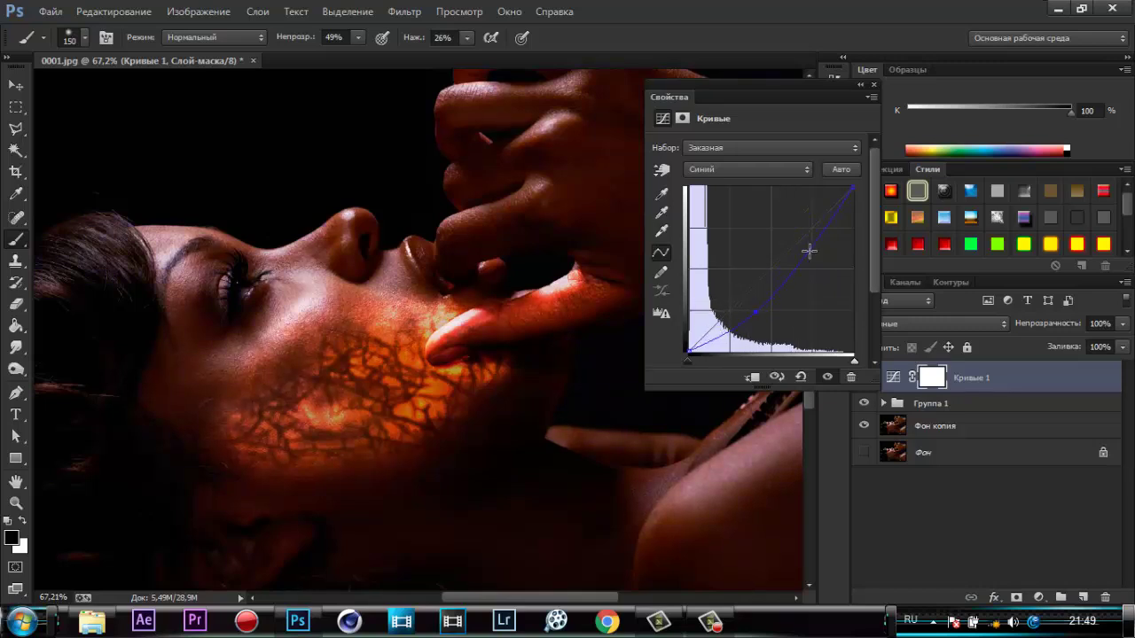
mouse_move(810, 248)
mouse_down()
mouse_move(797, 216)
mouse_move(864, 268)
mouse_move(811, 218)
mouse_up()
drag(688, 347, 688, 352)
drag(784, 264, 782, 267)
Darken the whole image with the RGB curve and close the Curves properties.
click(755, 169)
click(745, 186)
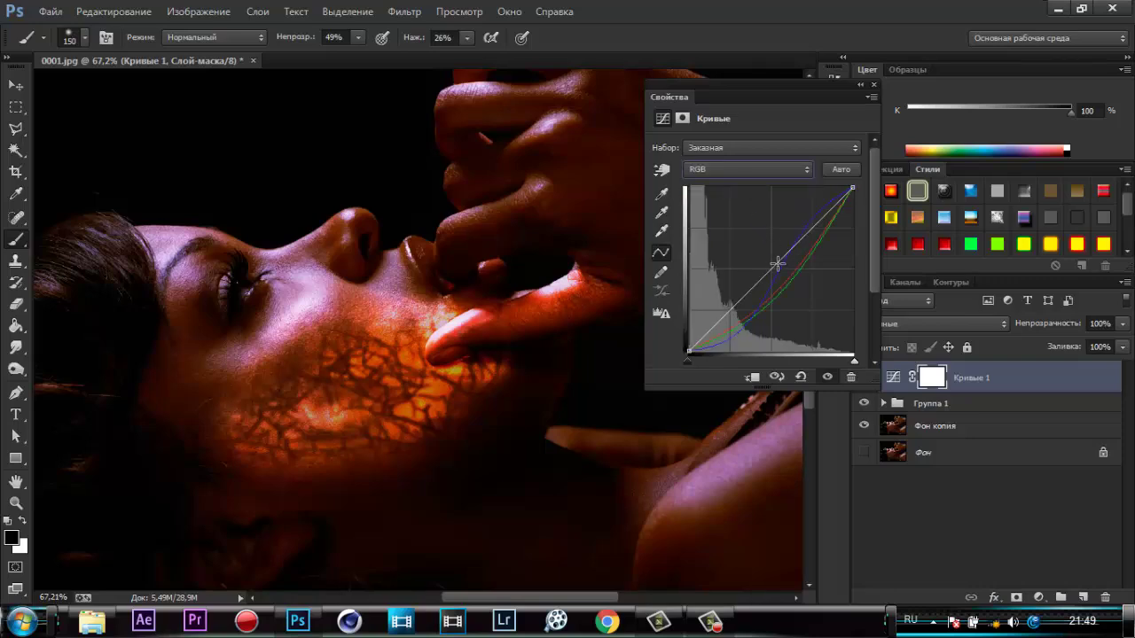
drag(763, 266, 783, 273)
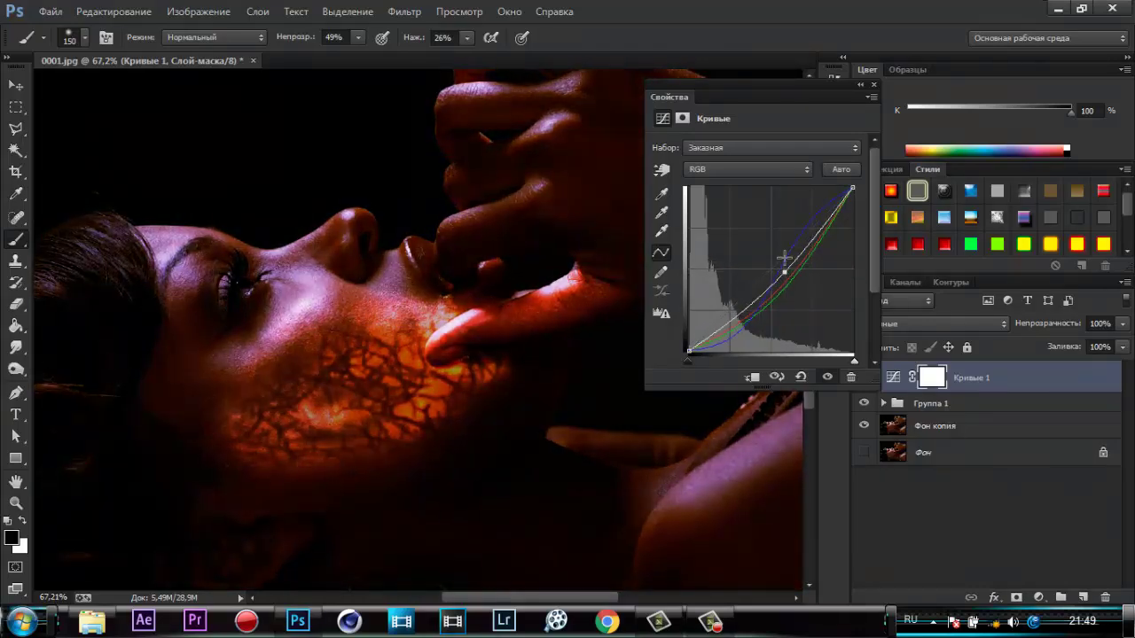
click(876, 84)
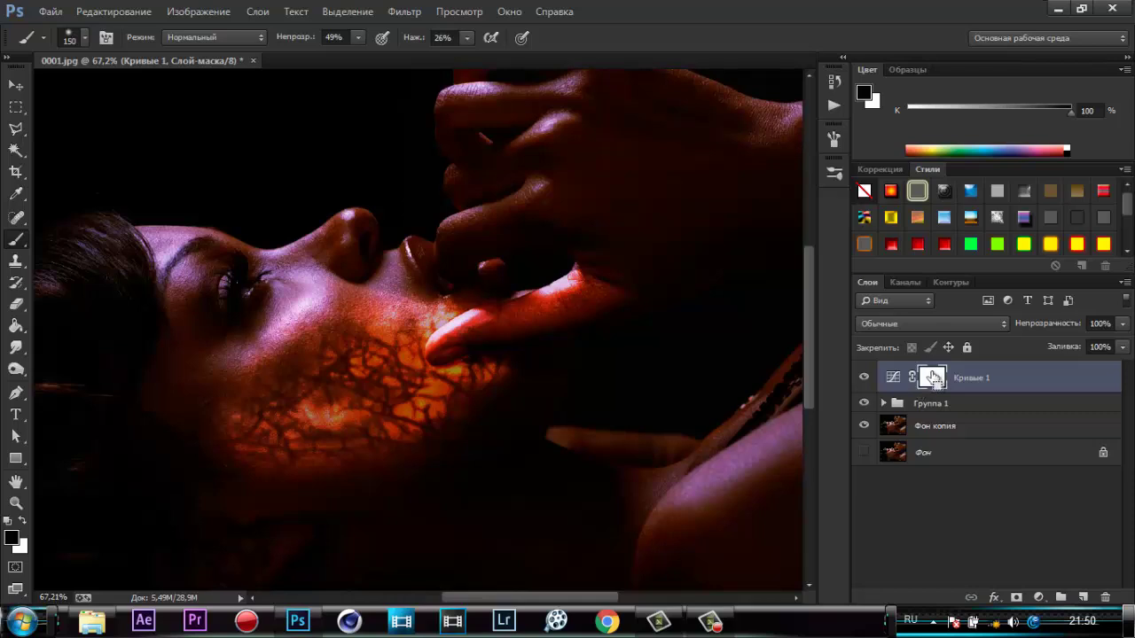
Invert the Curves mask and paint darkening back over the hand and hair with a 1000px white brush.
key(ctrl+i)
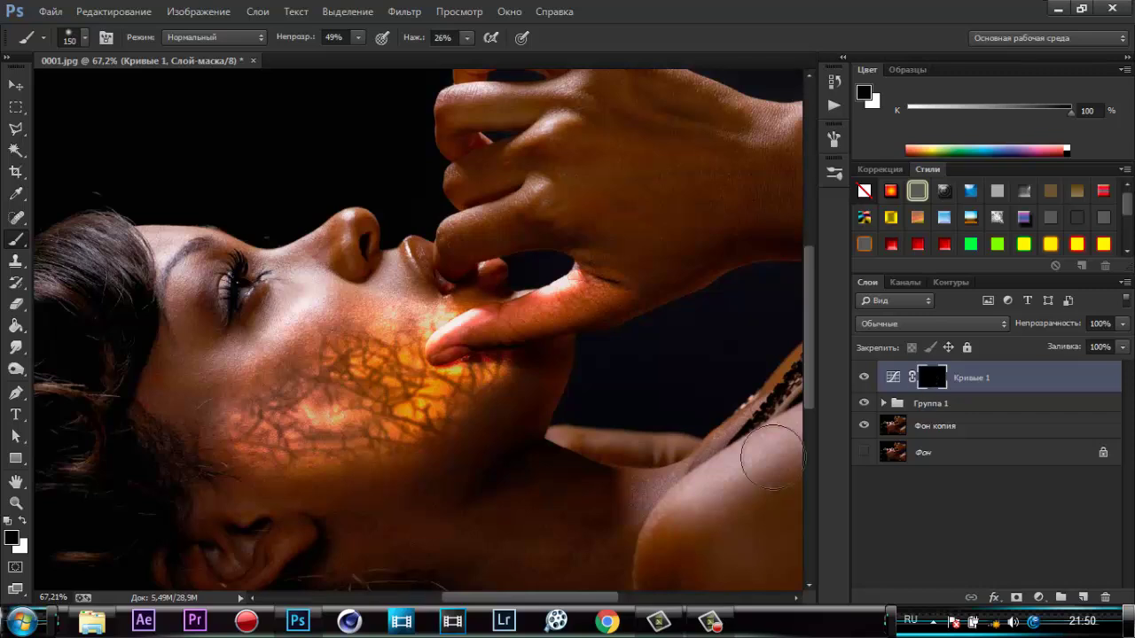
click(23, 522)
scroll(269, 304, down, 4)
scroll(385, 238, up, 2)
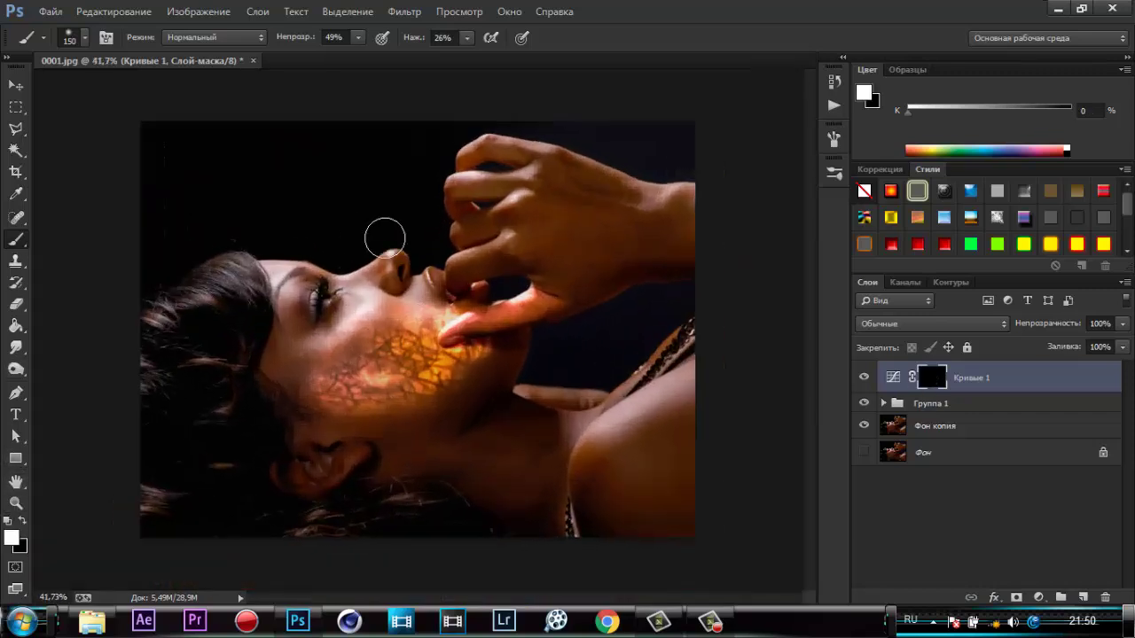
key(bracketright)
key(bracketright)
key(bracketright)
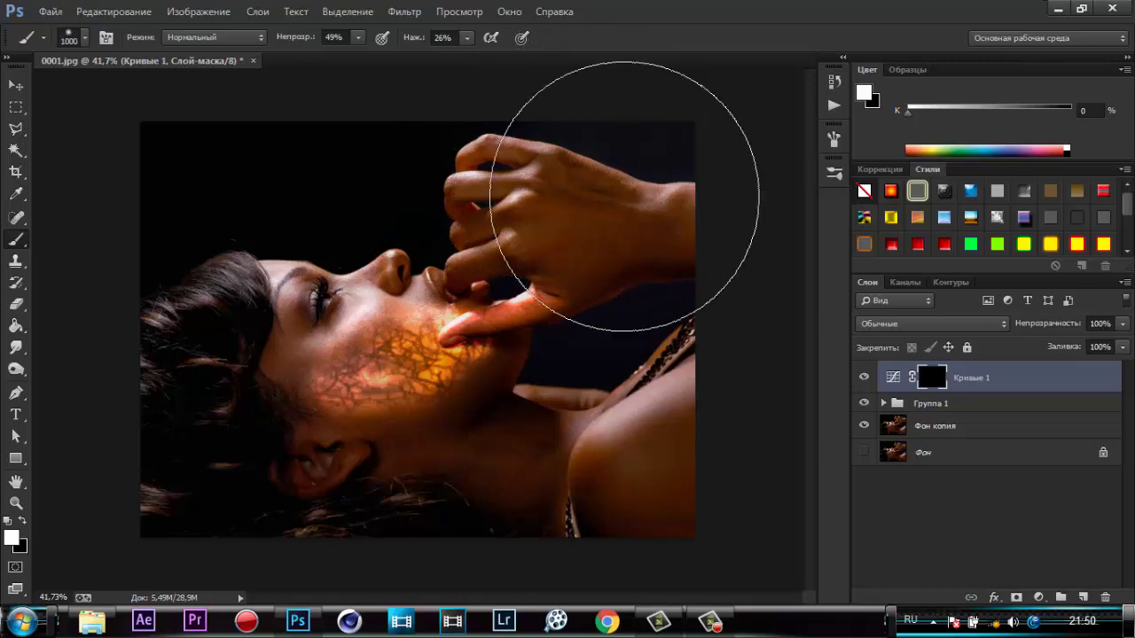
mouse_move(627, 506)
mouse_down()
mouse_move(528, 494)
mouse_move(624, 192)
mouse_move(228, 180)
mouse_move(155, 351)
mouse_up()
At about 72% brush opacity, paint darkening over the hair, lower face and shoulder; shrink brush to 175.
click(359, 37)
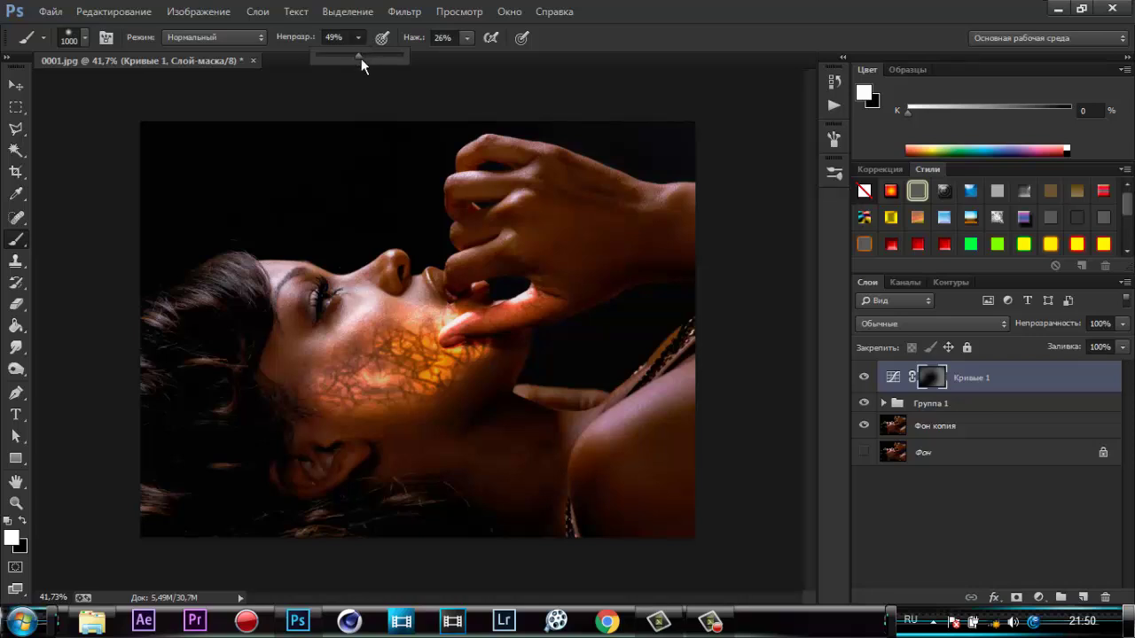
drag(361, 56, 380, 57)
mouse_move(157, 405)
mouse_down()
mouse_move(431, 572)
mouse_move(222, 299)
mouse_move(387, 152)
mouse_move(653, 228)
mouse_move(618, 500)
mouse_move(417, 507)
mouse_move(190, 494)
mouse_move(581, 543)
mouse_up()
alt+scroll(600, 494, down, 1)
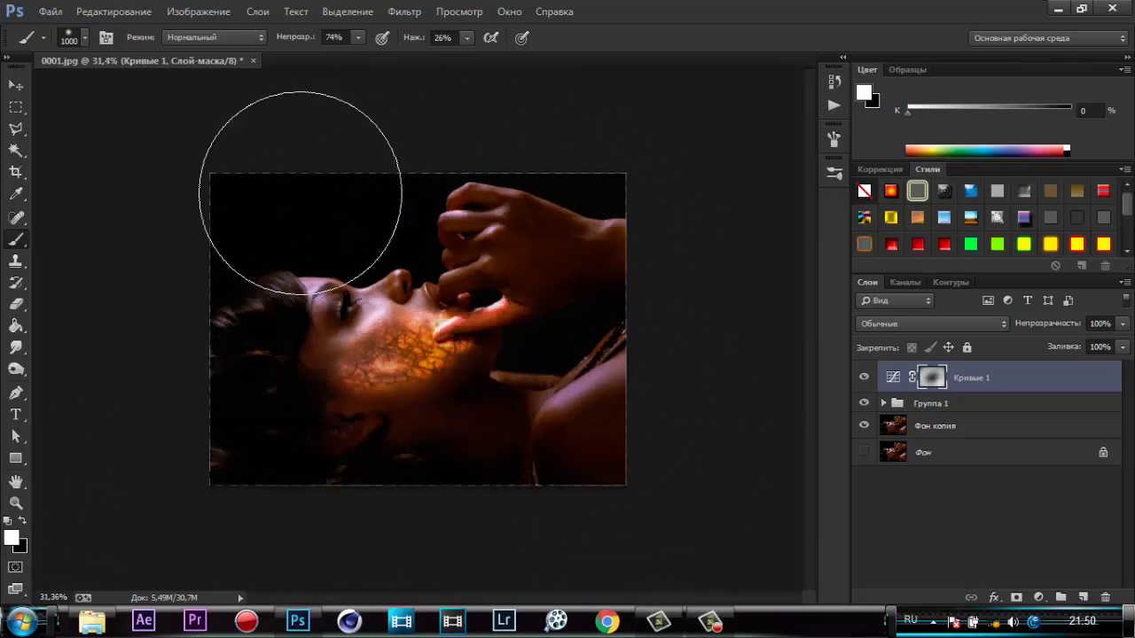
mouse_move(231, 416)
mouse_down()
mouse_move(245, 481)
mouse_move(296, 400)
mouse_move(347, 469)
mouse_move(650, 381)
mouse_up()
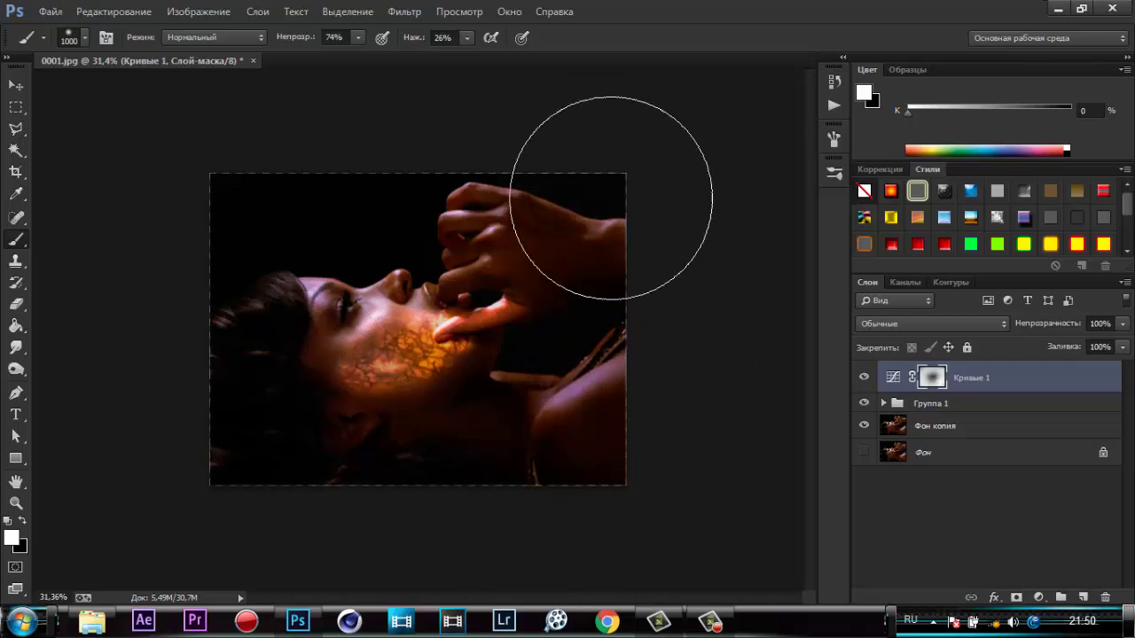
mouse_move(231, 193)
mouse_down()
mouse_move(207, 304)
mouse_move(210, 473)
mouse_move(284, 316)
mouse_move(426, 364)
mouse_move(397, 325)
mouse_move(398, 340)
mouse_up()
scroll(397, 340, up, 3)
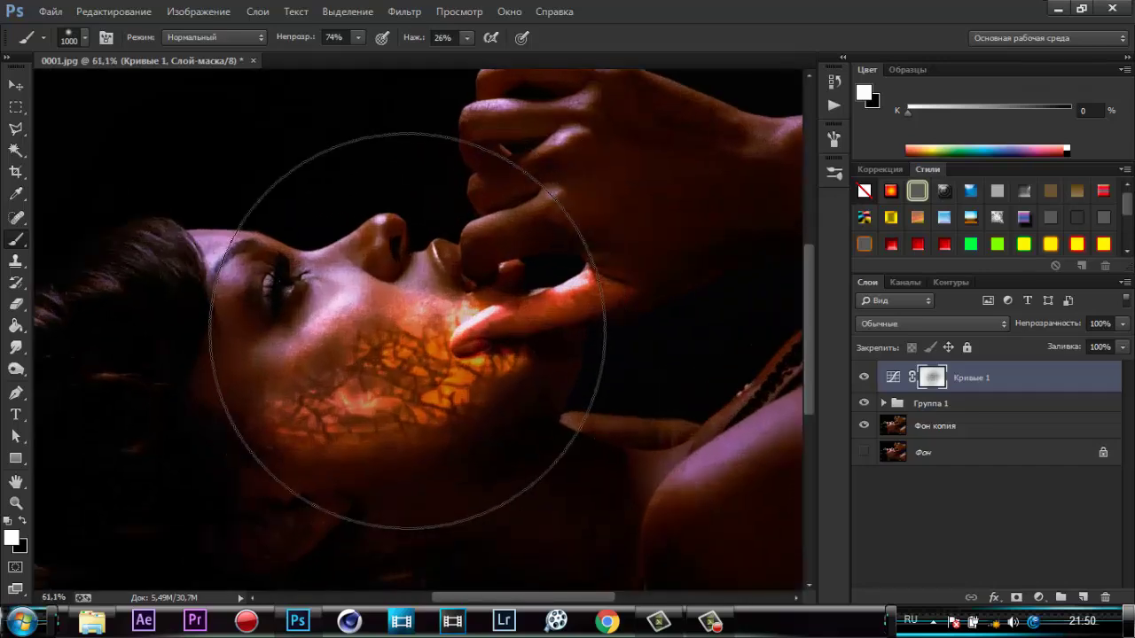
key(bracketleft)
key(bracketleft)
key(bracketleft)
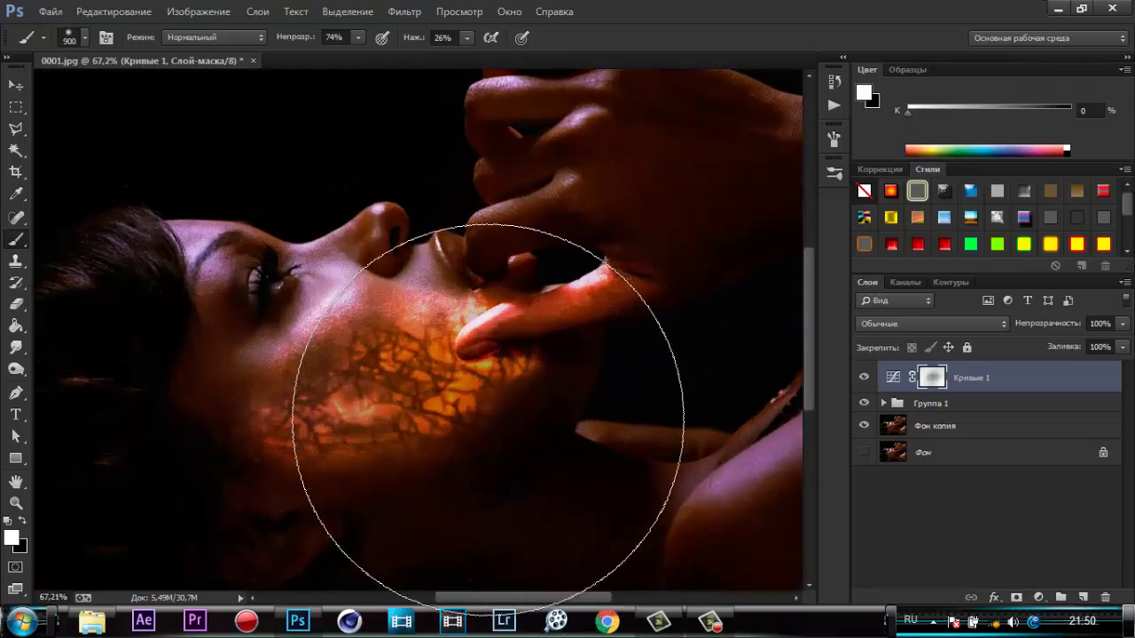
key(bracketleft)
key(bracketleft)
key(bracketleft)
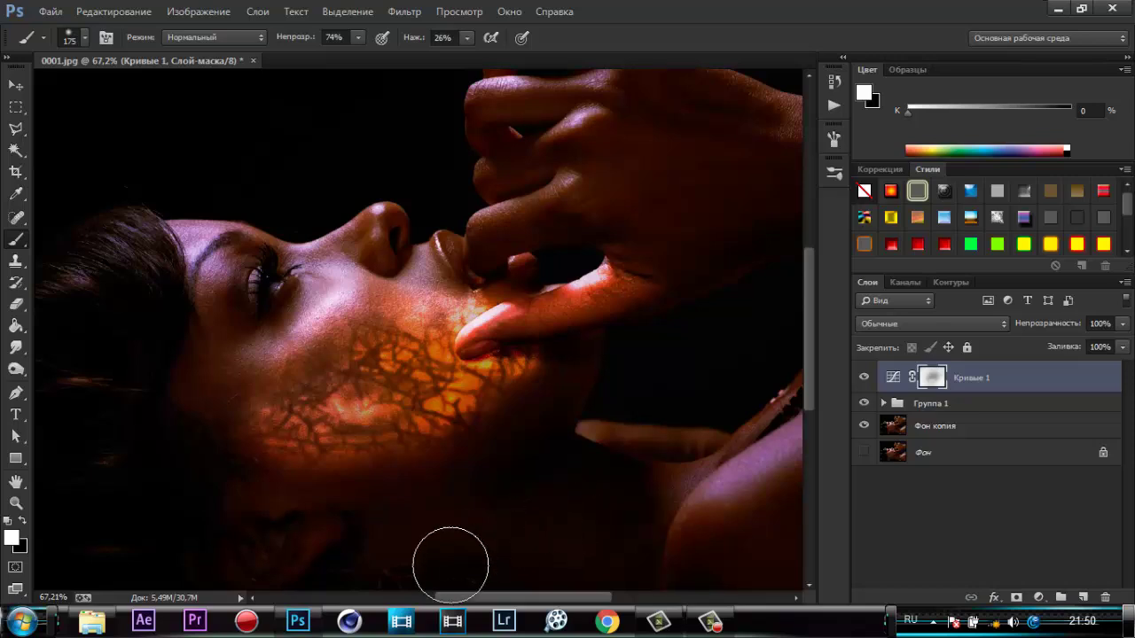
scroll(418, 562, down, 2)
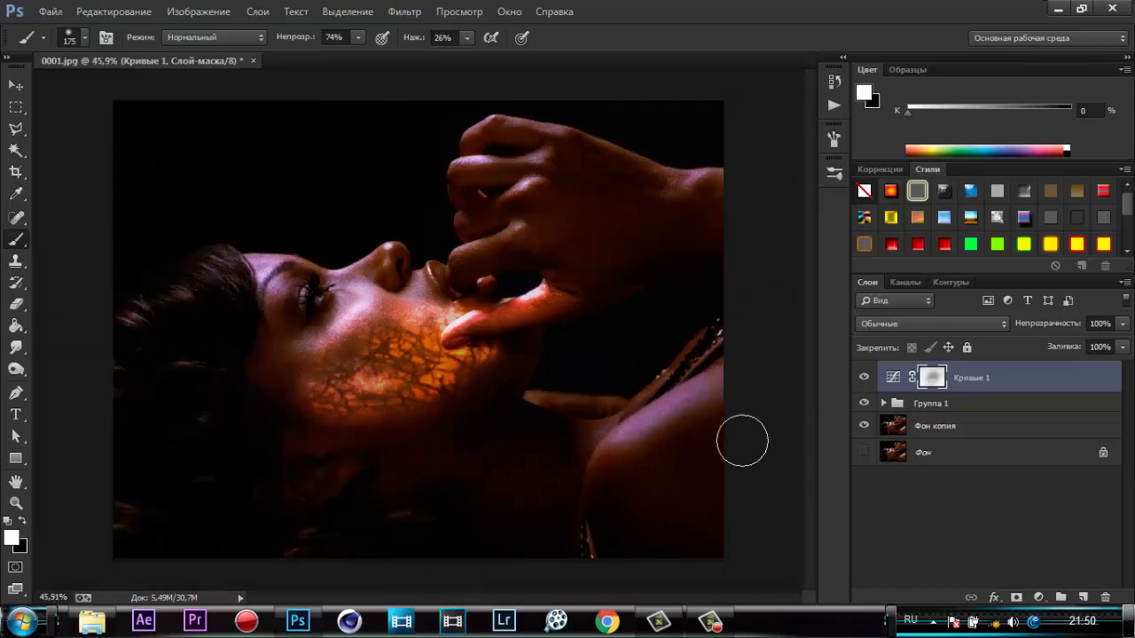
Expand Группа 1, compare Слой 3 on and off, and target its mask with black.
click(884, 404)
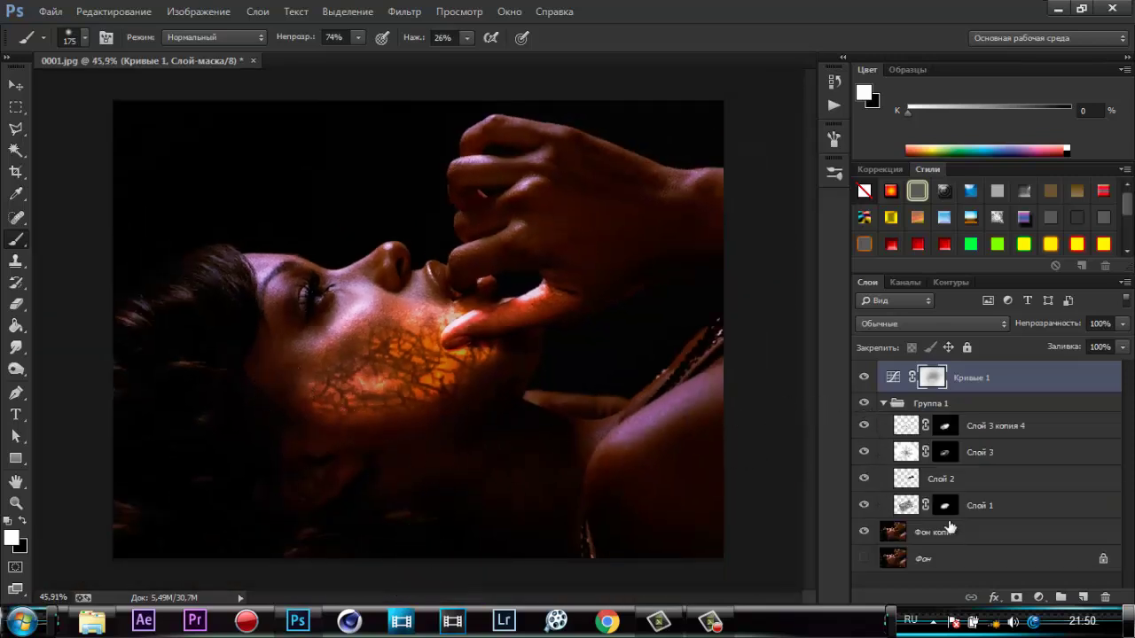
click(864, 453)
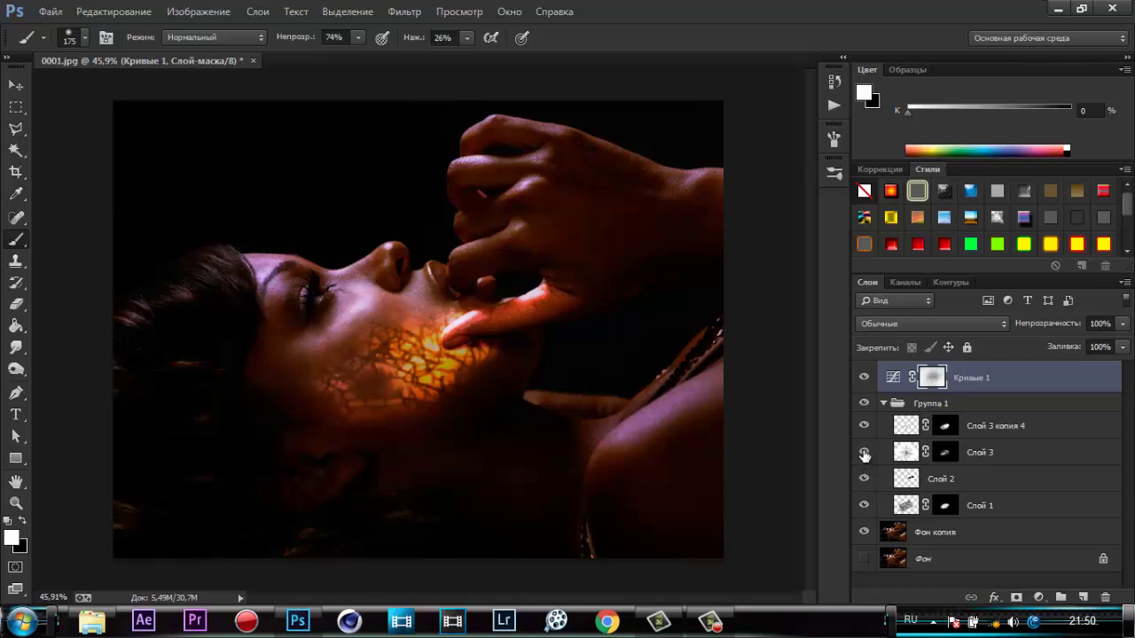
click(865, 453)
click(945, 452)
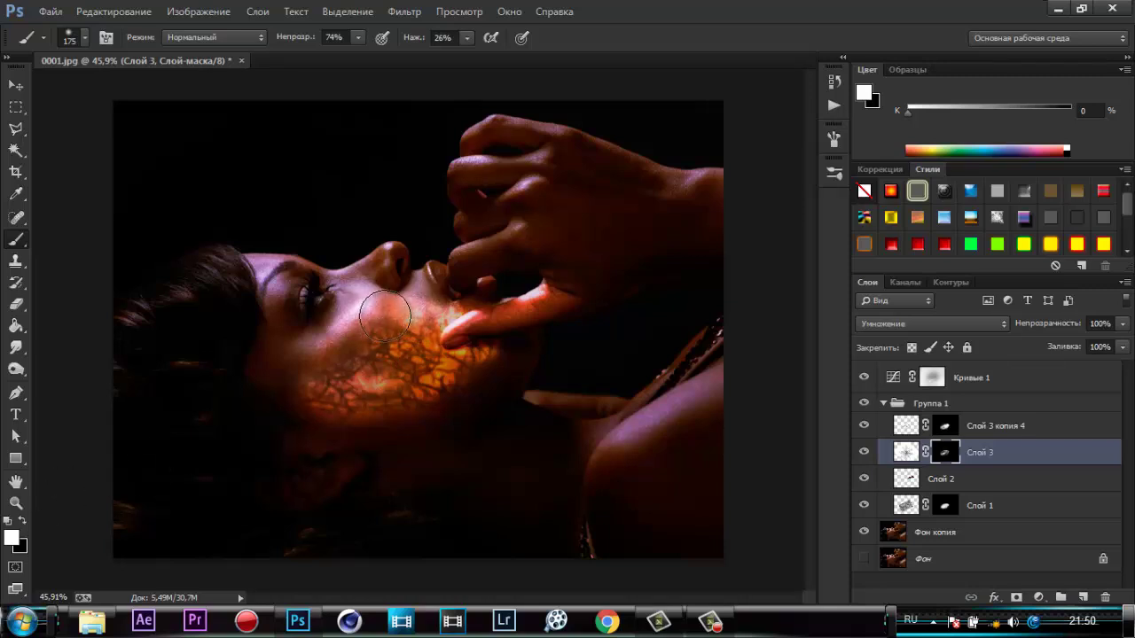
key(x)
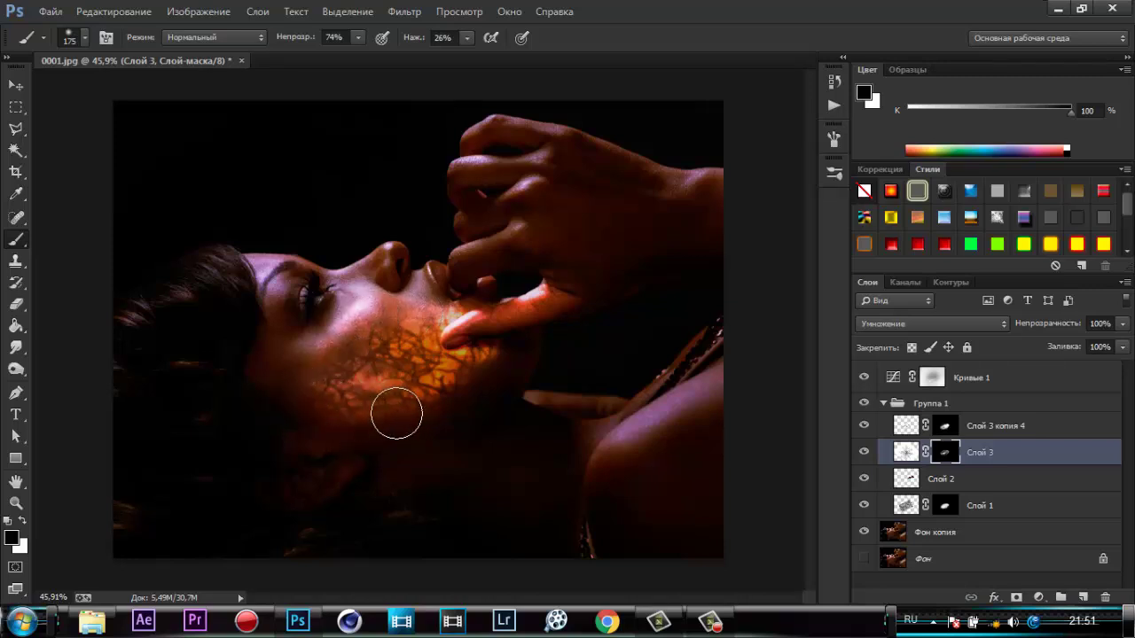
scroll(376, 406, up, 5)
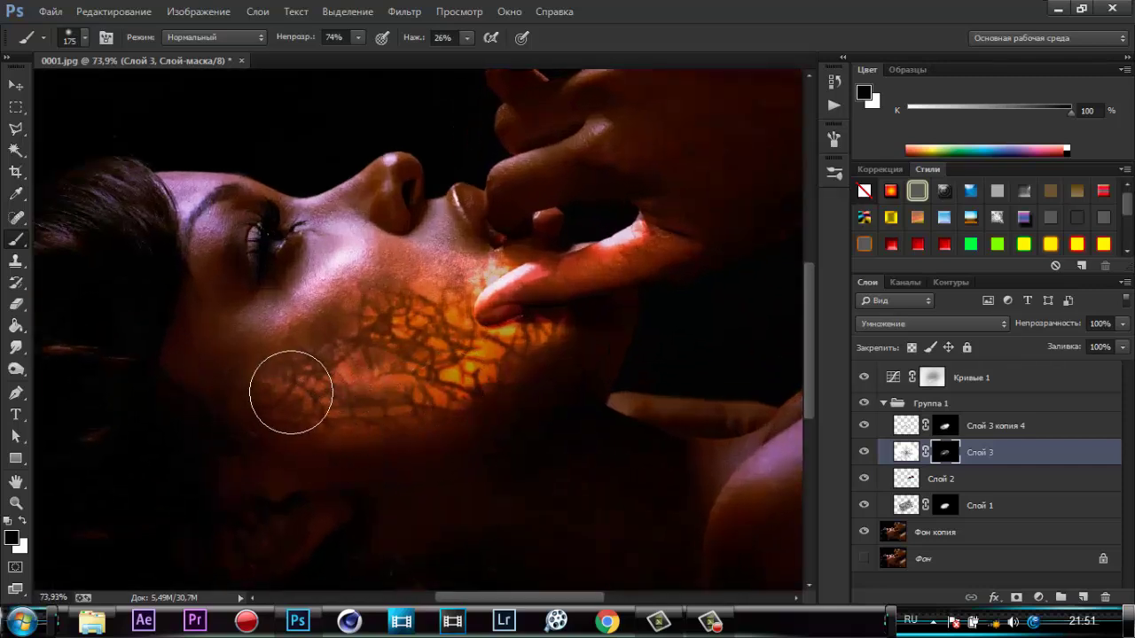
Compare Слой 3 копия 4, mask away part of its cheek cracks, and toggle Слой 1 to compare.
click(865, 426)
click(865, 426)
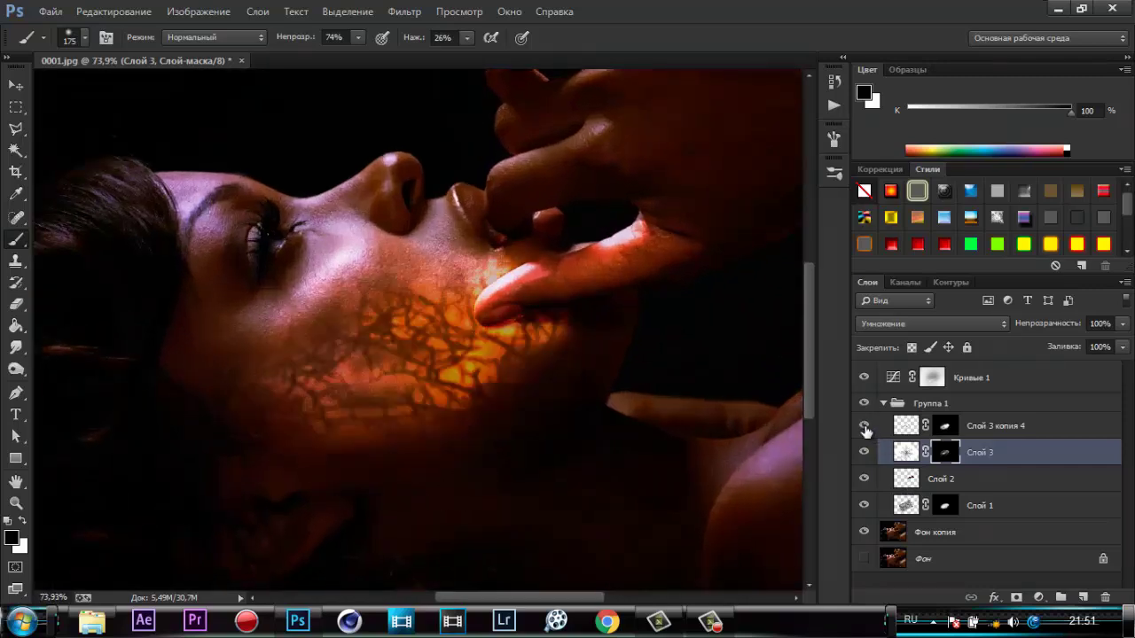
click(944, 426)
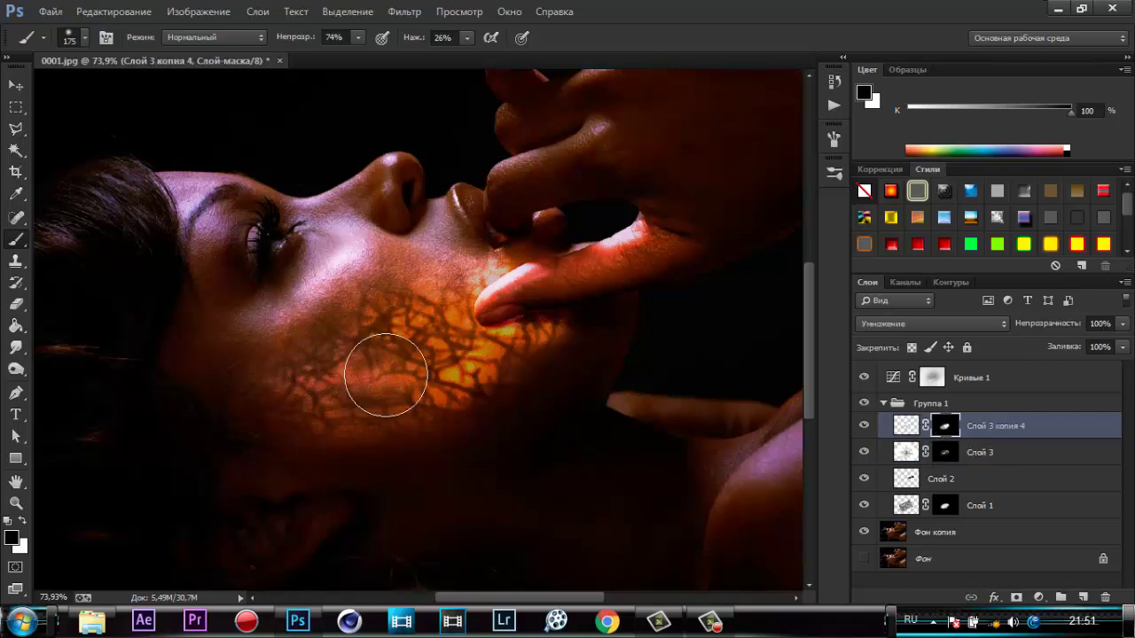
mouse_move(388, 366)
mouse_down()
mouse_move(373, 337)
mouse_move(367, 355)
mouse_move(501, 350)
mouse_move(525, 364)
mouse_move(367, 372)
mouse_move(373, 398)
mouse_move(324, 405)
mouse_move(430, 394)
mouse_up()
key(x)
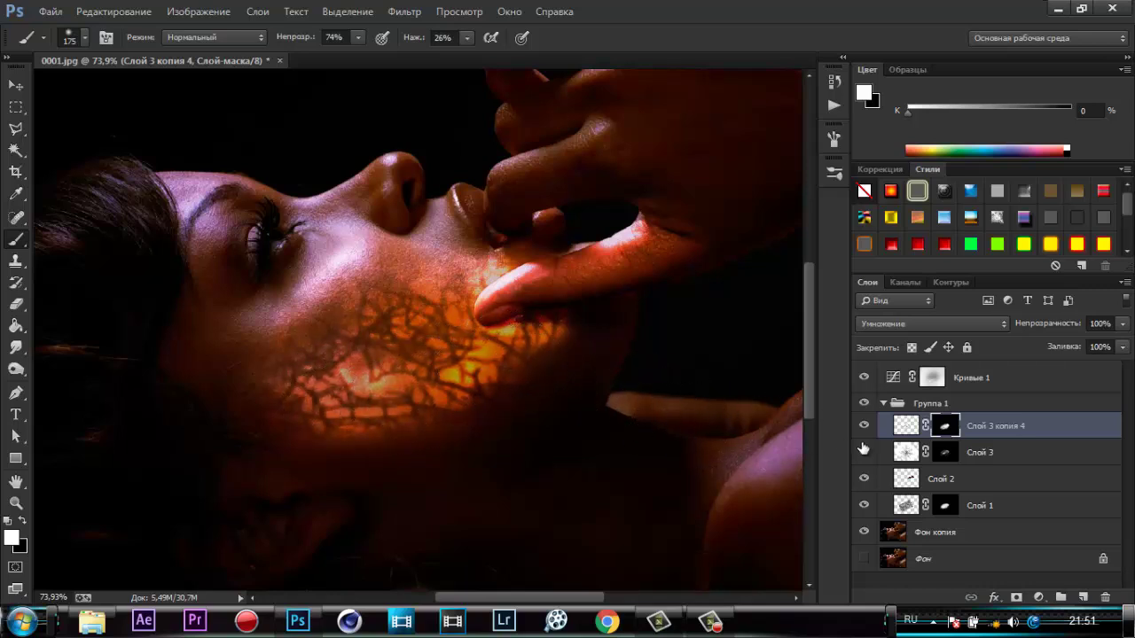
click(867, 510)
drag(807, 345, 808, 328)
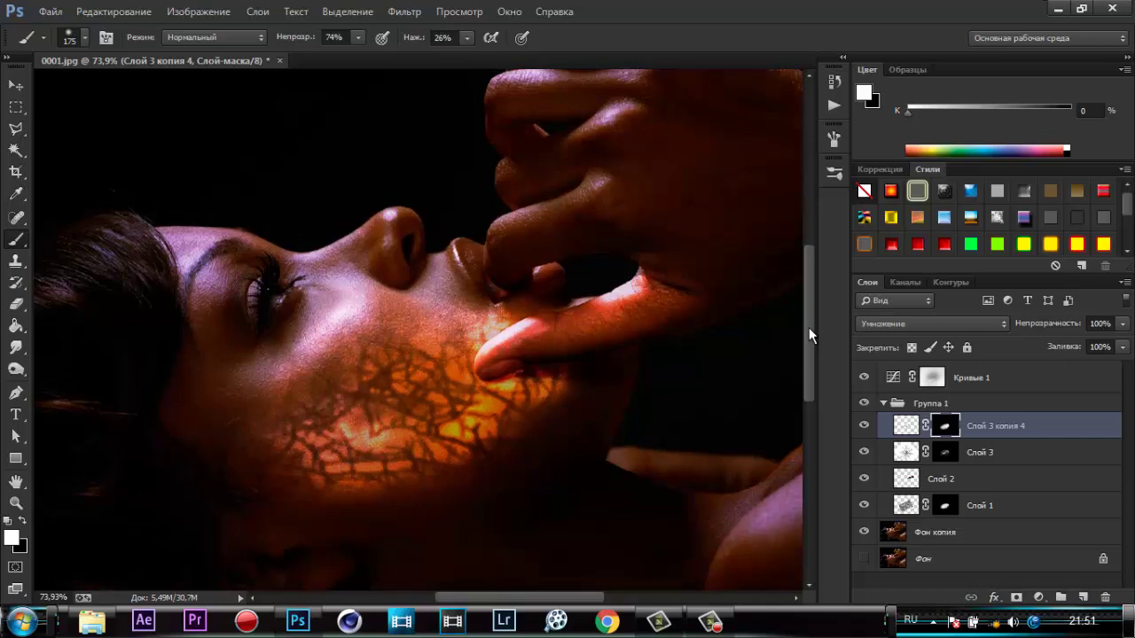
Raise Слой 1's opacity to 18% so the cheek veins read darker.
click(906, 508)
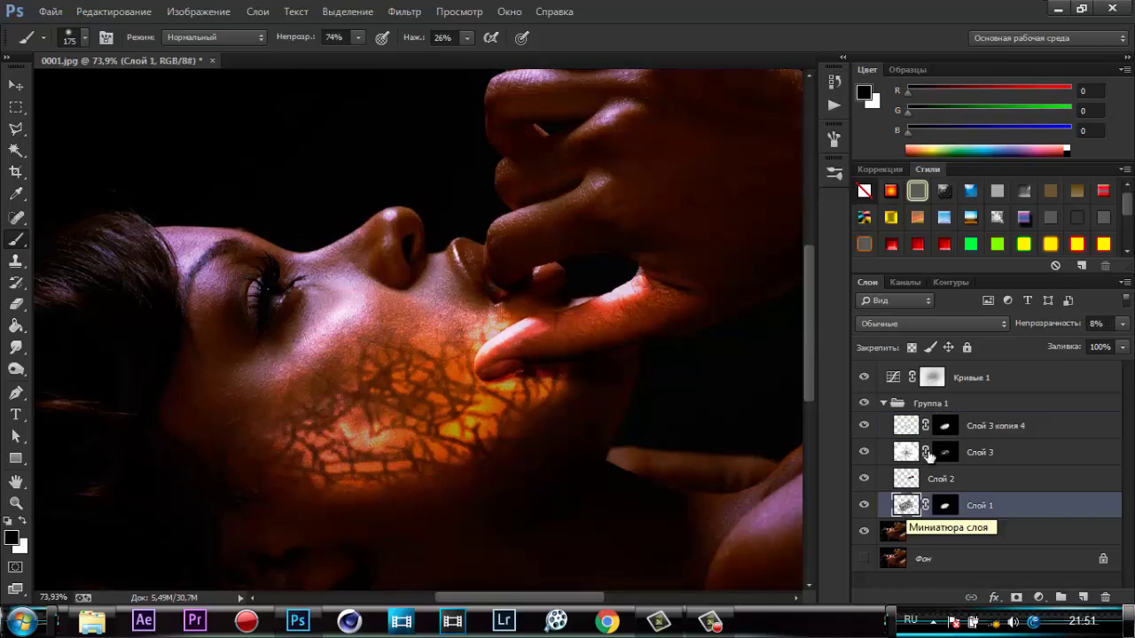
drag(1062, 330, 1049, 331)
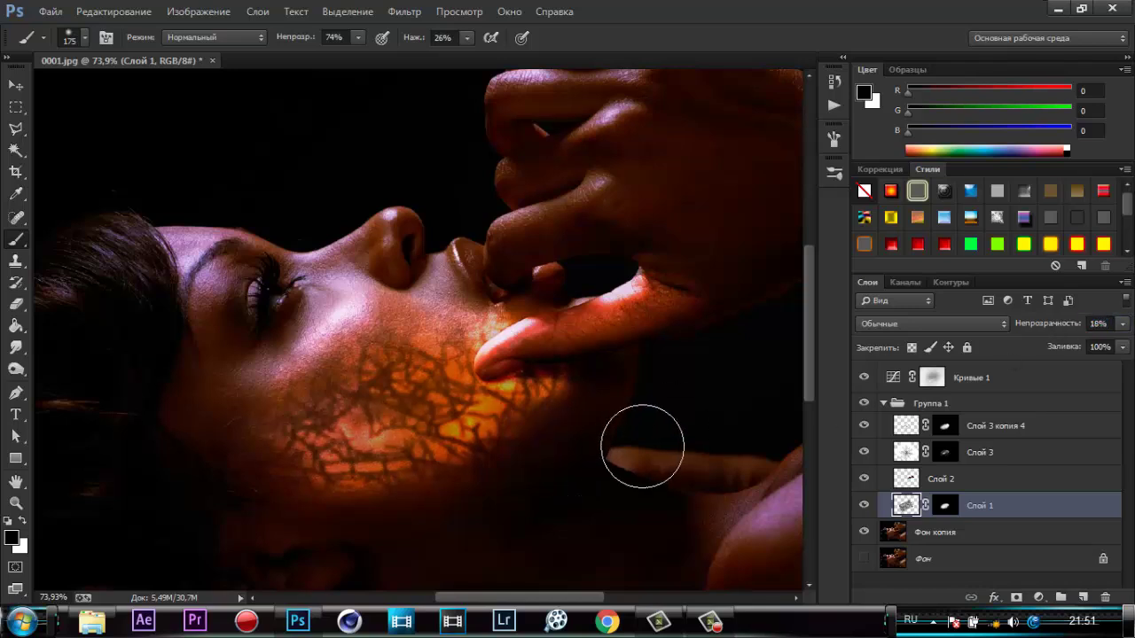
scroll(643, 446, down, 2)
scroll(643, 449, down, 2)
scroll(644, 449, down, 2)
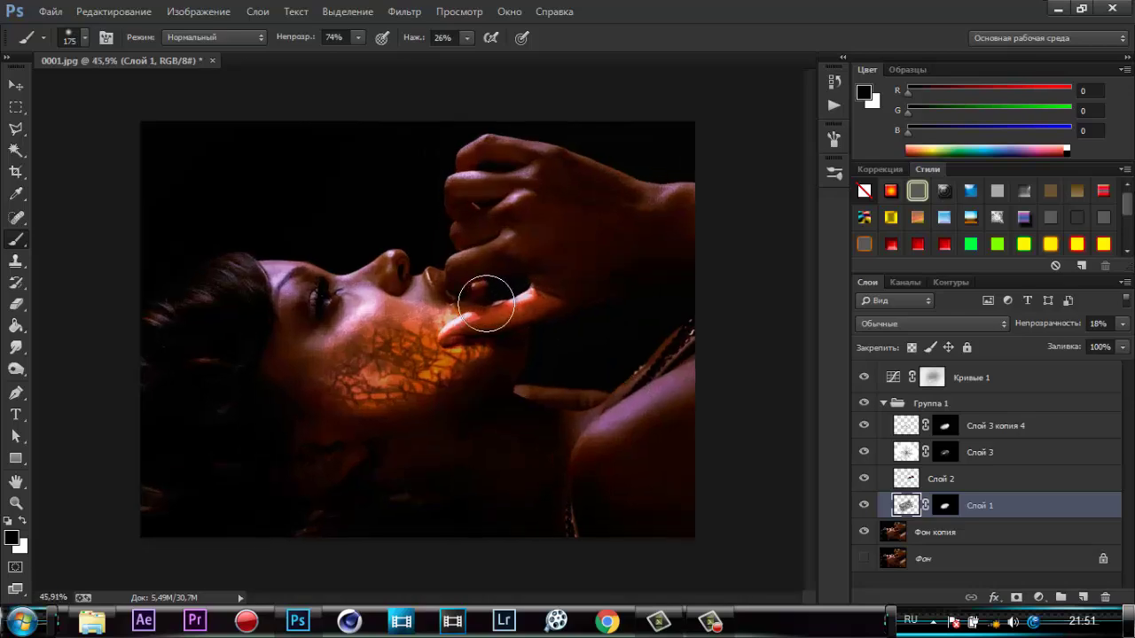
scroll(486, 305, up, 2)
scroll(482, 322, up, 2)
scroll(474, 347, up, 2)
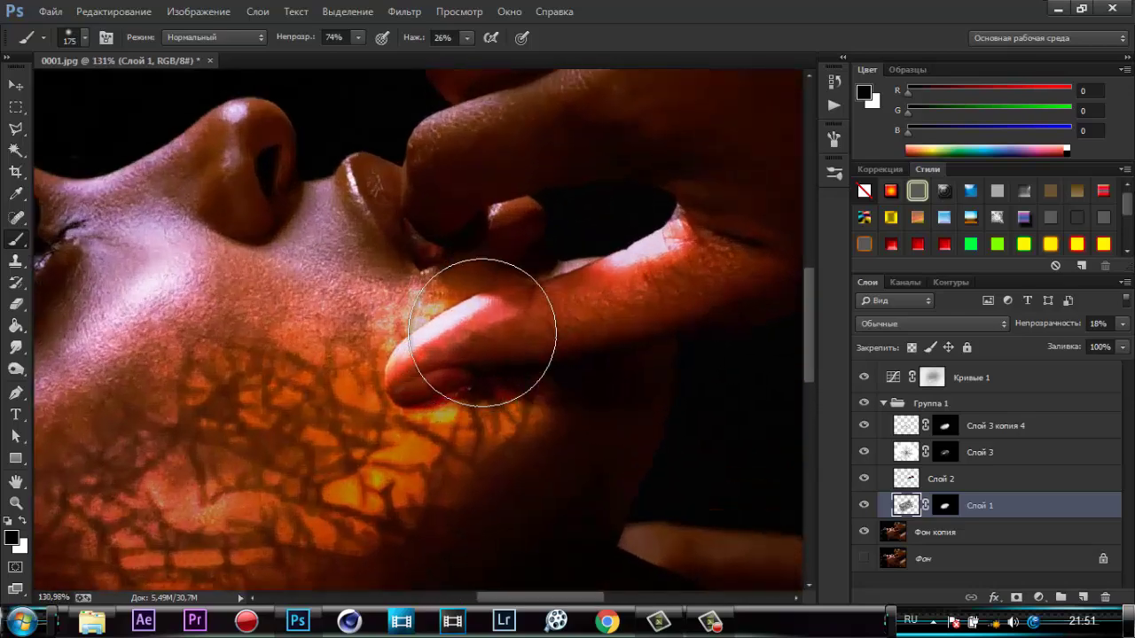
scroll(483, 333, down, 2)
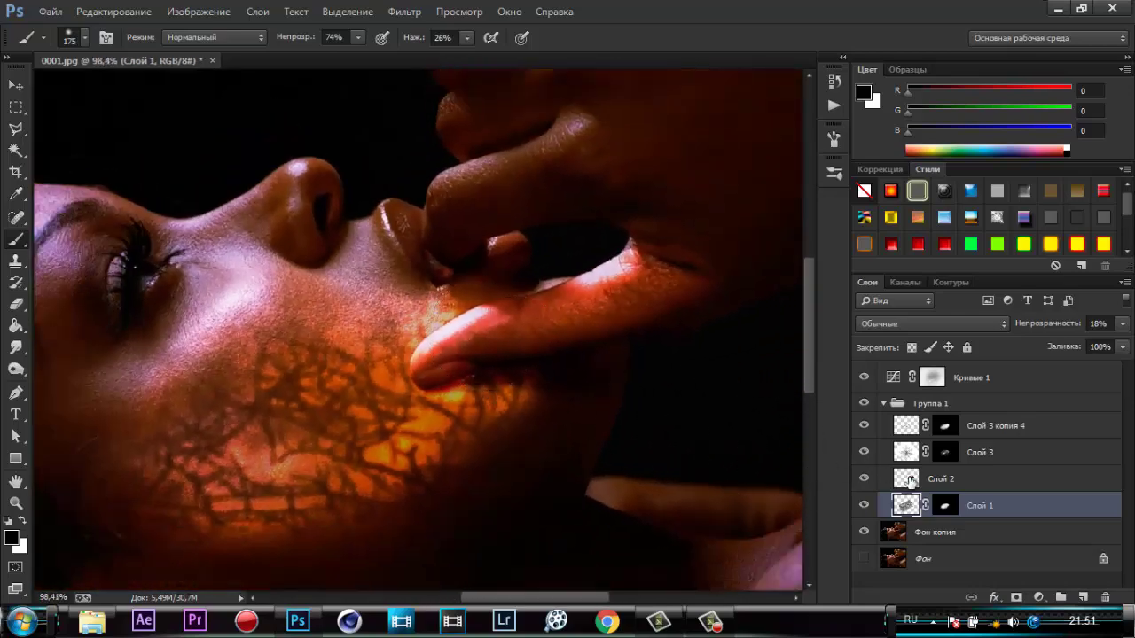
click(910, 479)
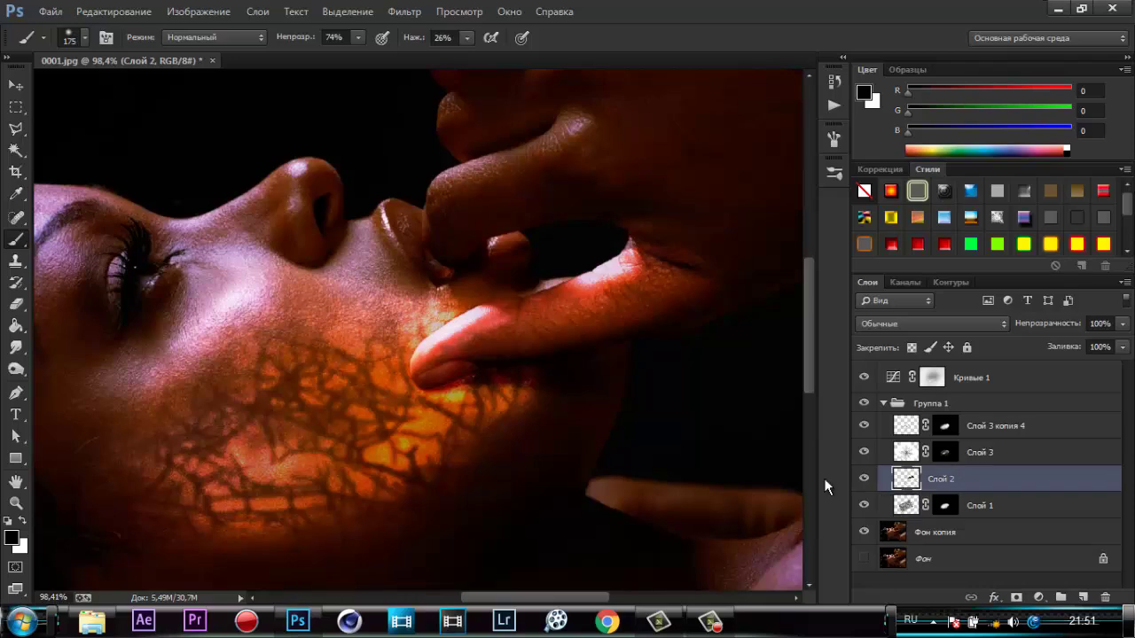
Try an eraser stroke along the lower lip edge of Слой 2, then undo it.
click(16, 304)
scroll(556, 441, up, 2)
scroll(476, 380, up, 2)
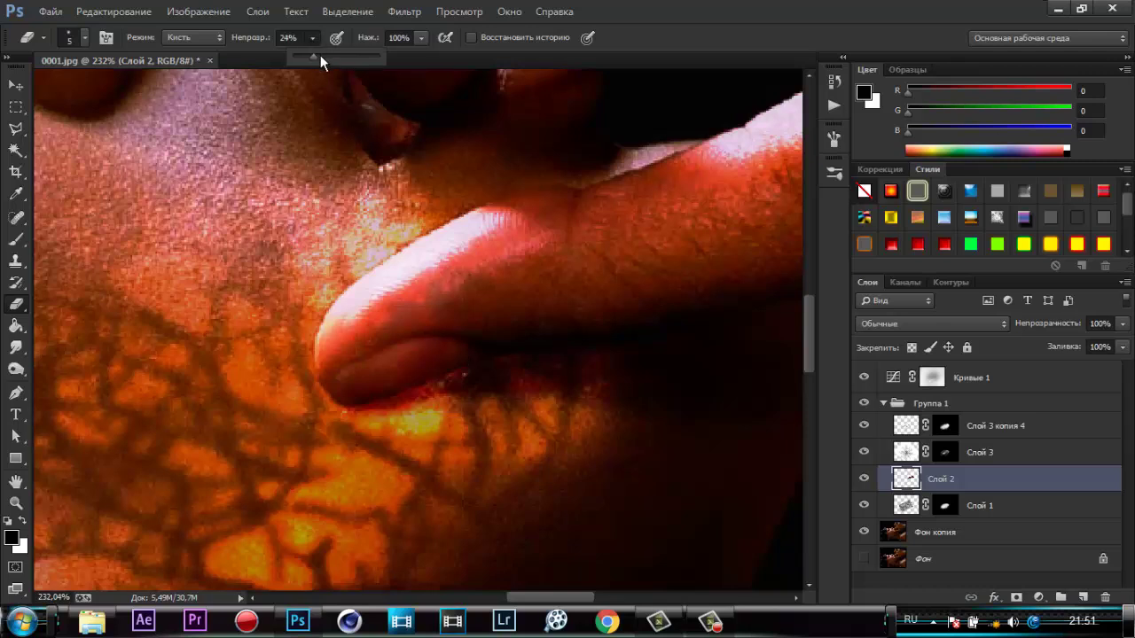
drag(458, 362, 406, 382)
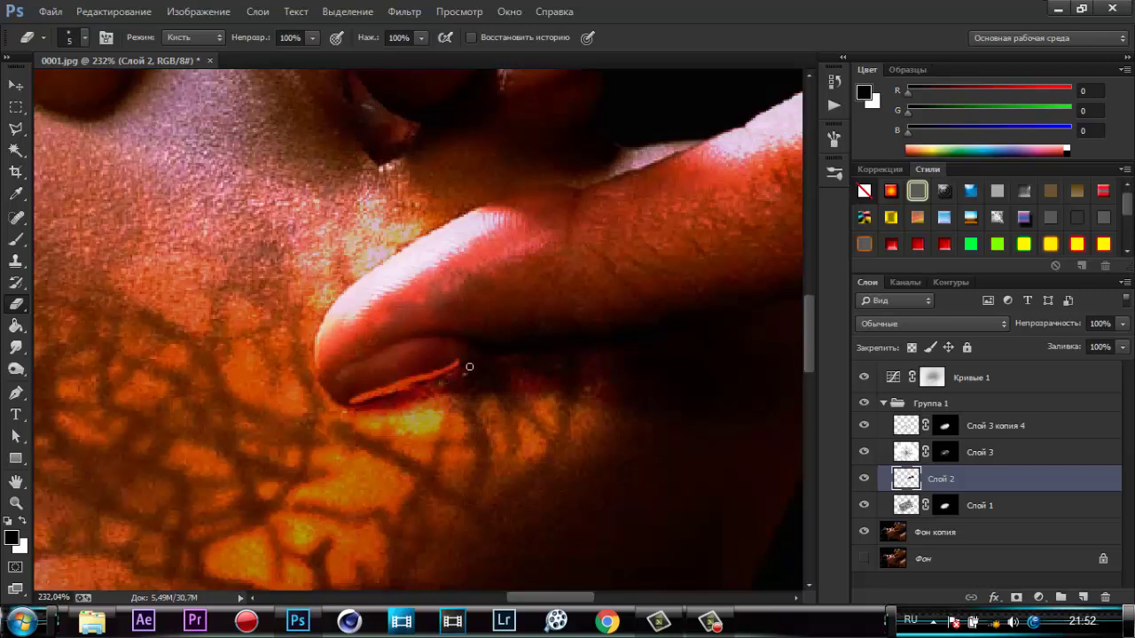
key(ctrl+z)
Erase a straight band along the lower lip edge at 63% eraser opacity.
drag(315, 41, 280, 57)
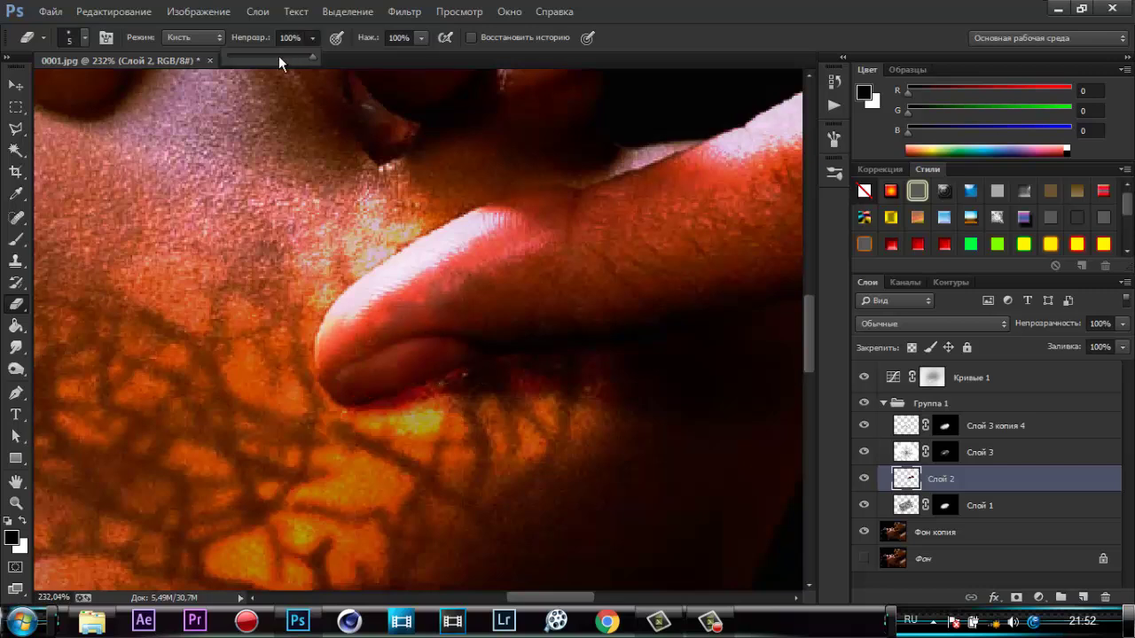
click(385, 330)
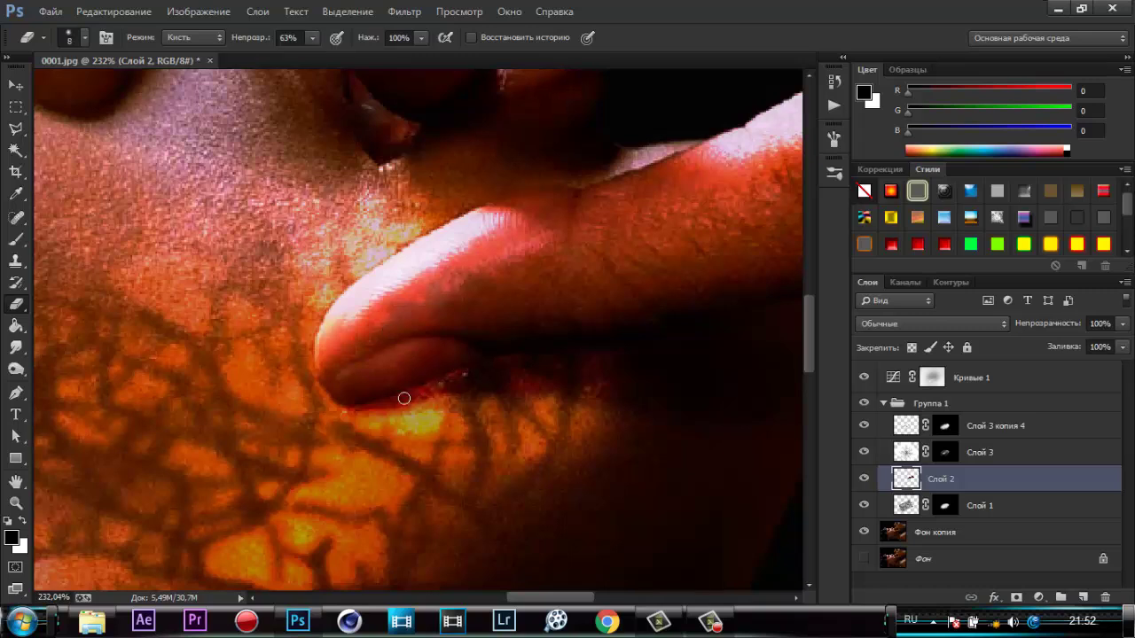
shift+click(352, 402)
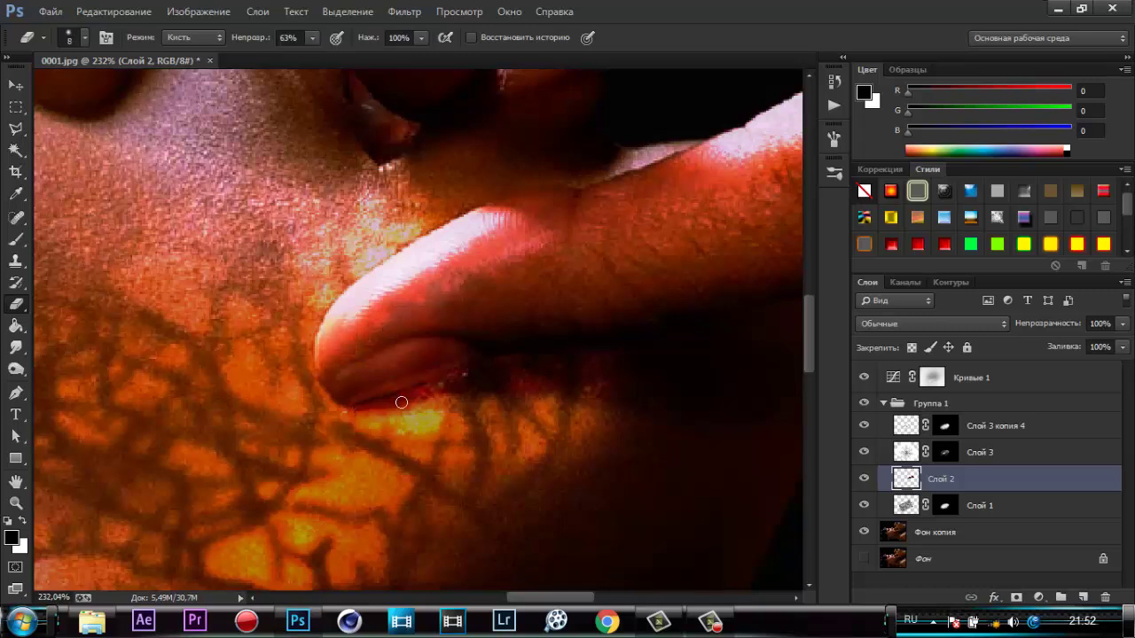
shift+click(469, 366)
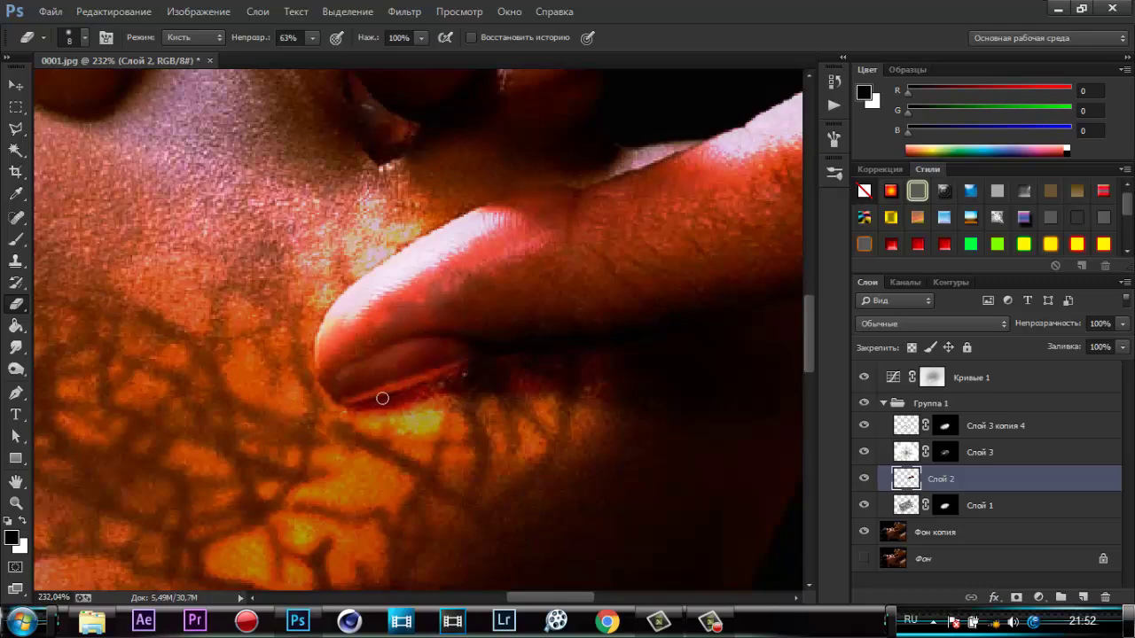
scroll(410, 385, down, 5)
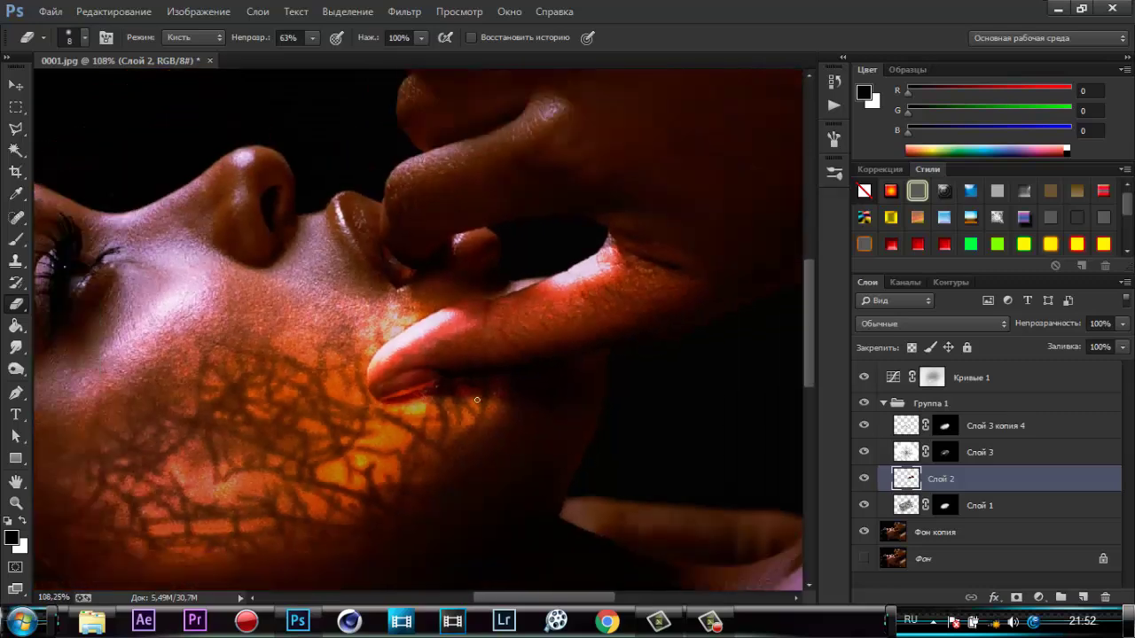
scroll(470, 379, up, 5)
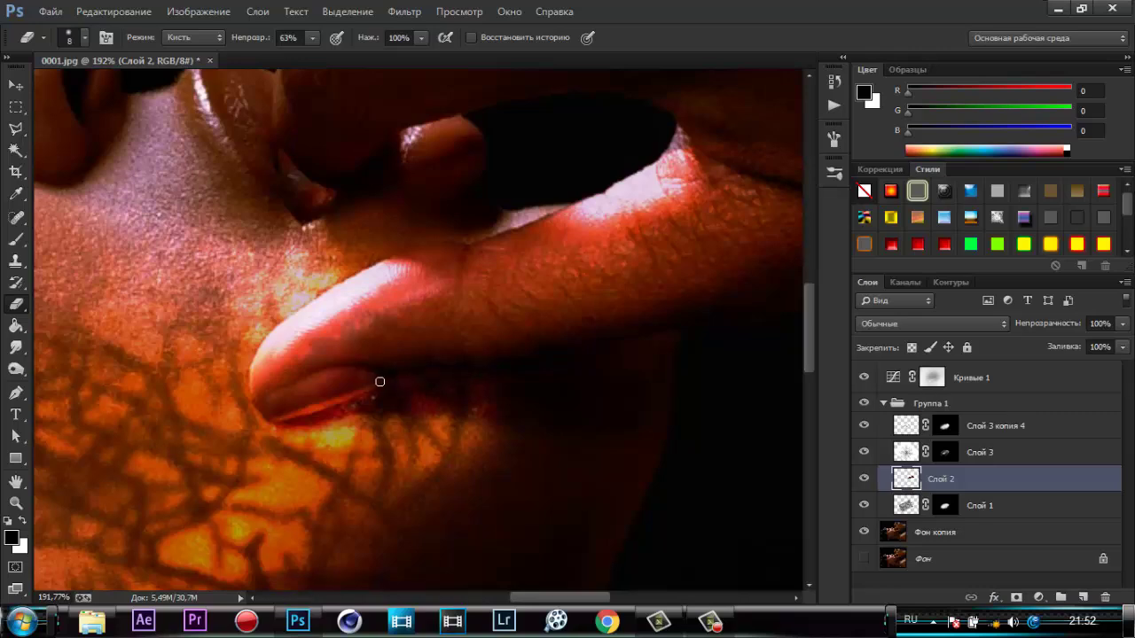
scroll(489, 371, down, 2)
scroll(479, 376, down, 2)
scroll(471, 381, down, 2)
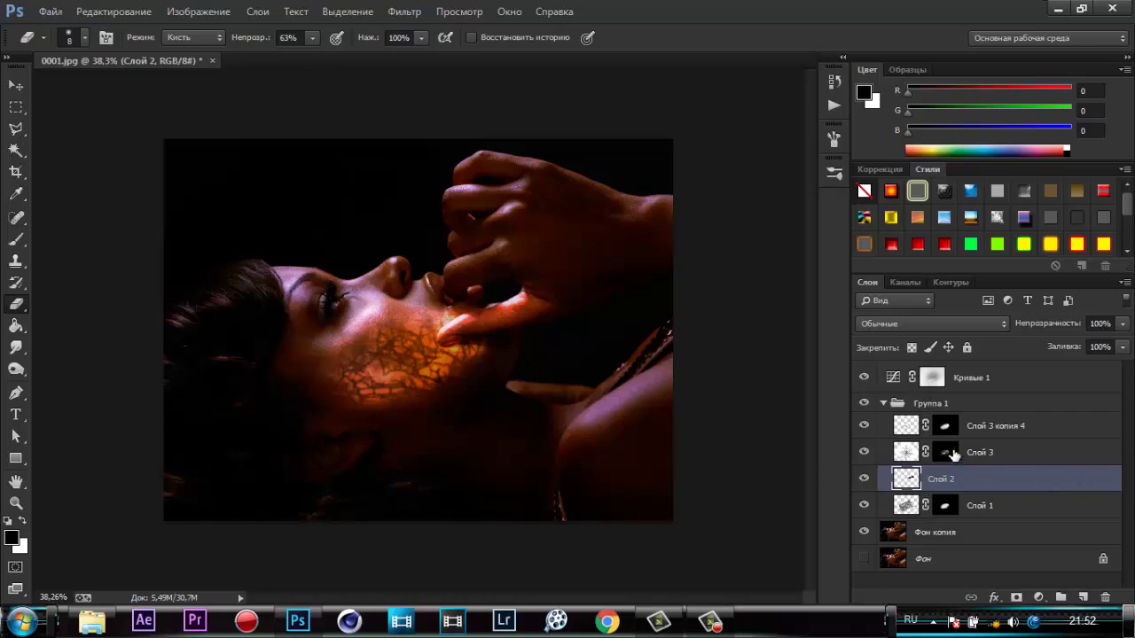
Add an empty Слой 4 above the Кривые 1 curves adjustment.
click(1053, 381)
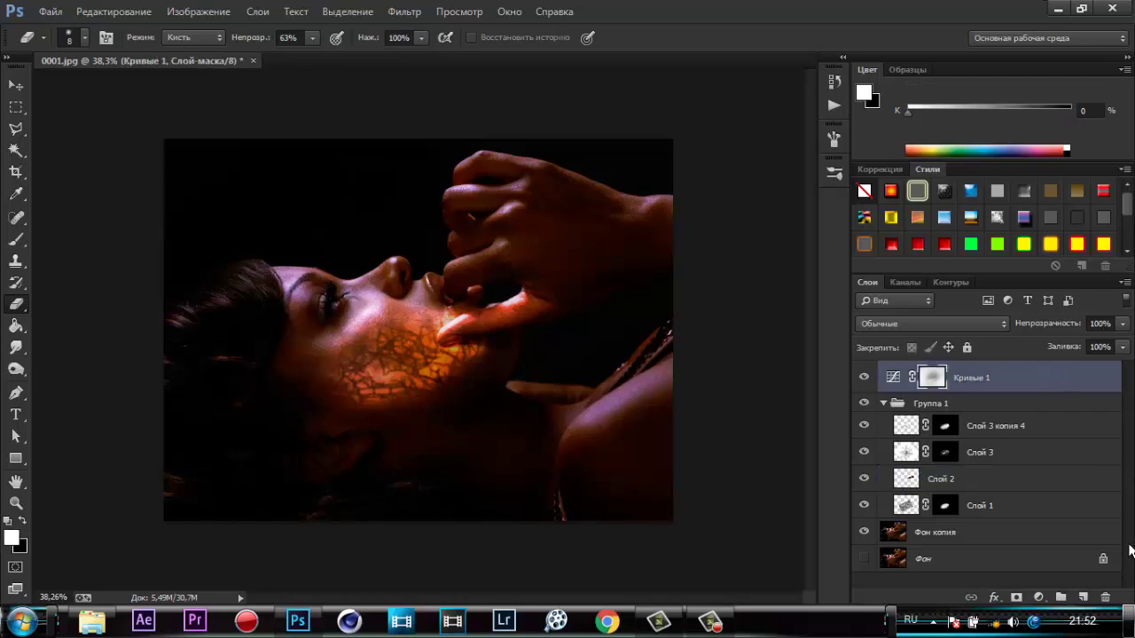
click(1084, 598)
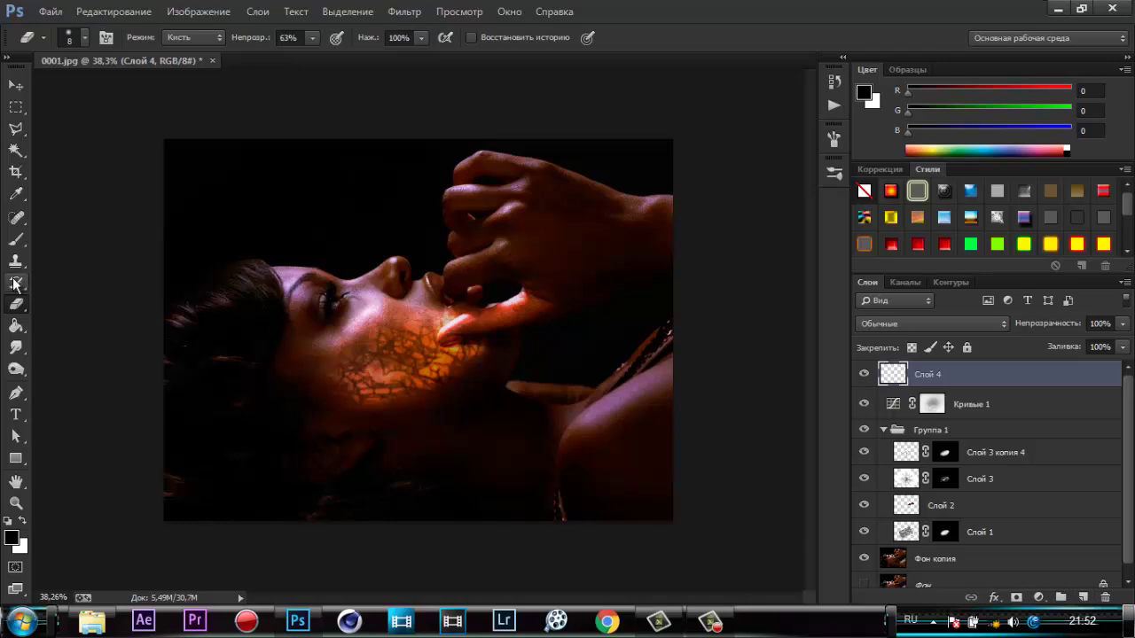
click(16, 239)
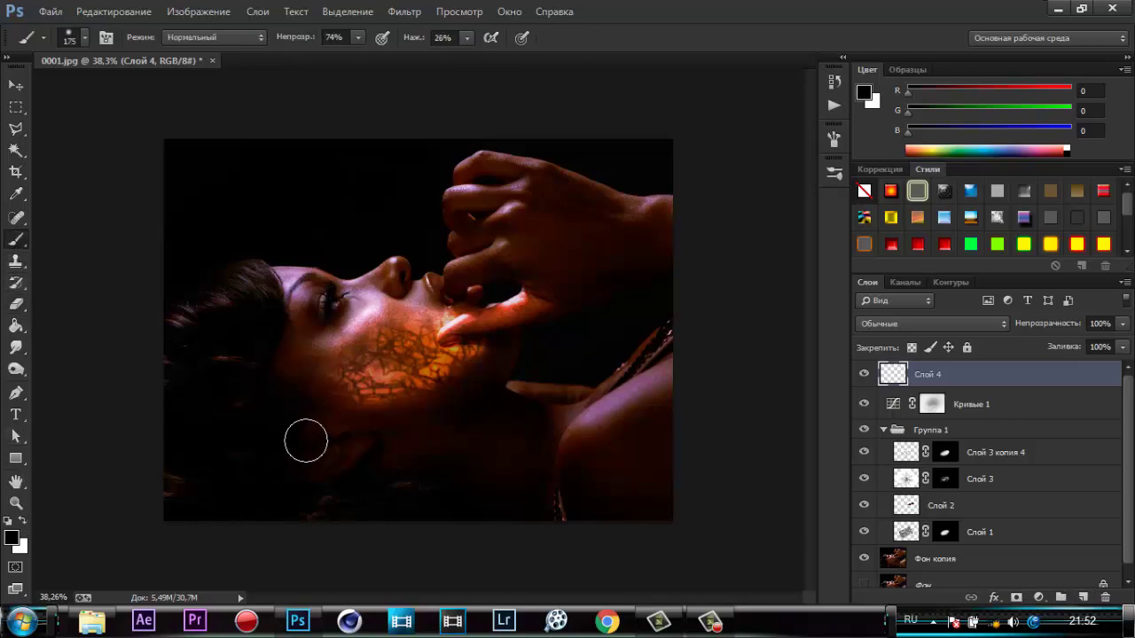
scroll(362, 337, up, 3)
scroll(253, 261, up, 2)
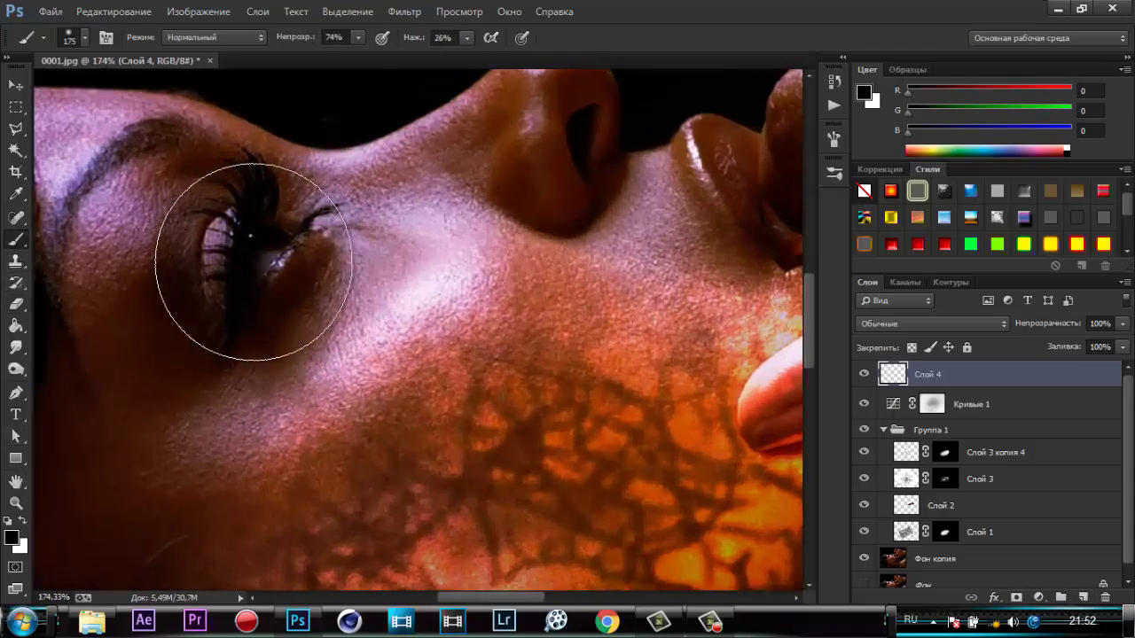
scroll(257, 261, down, 2)
scroll(355, 351, down, 2)
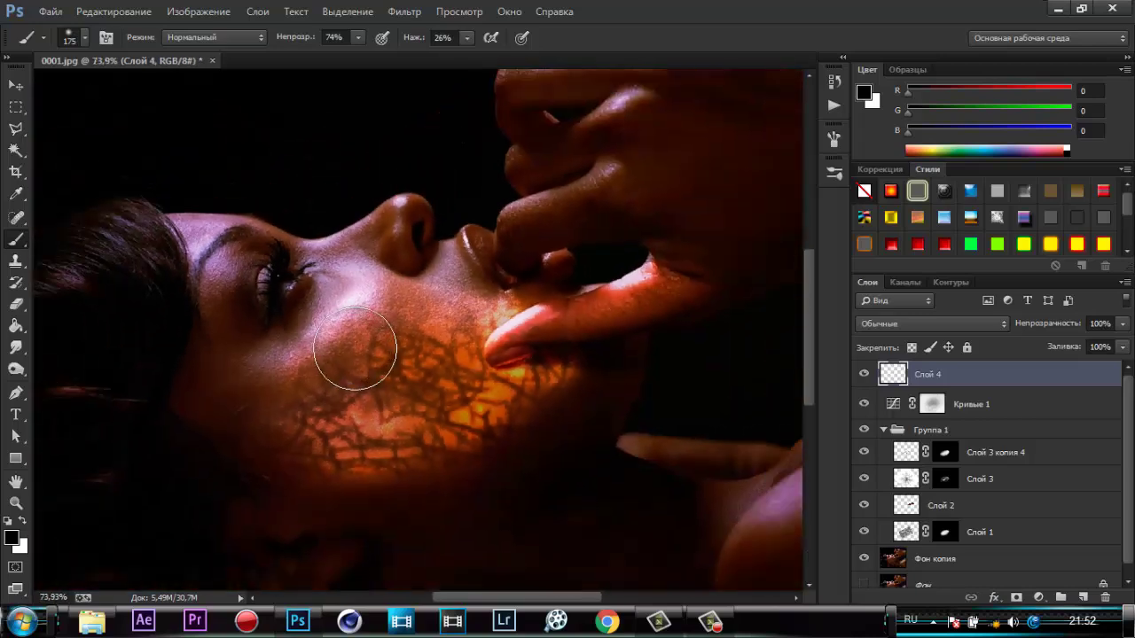
Set the Слой 3 копия 4 texture layer to Multiply and adjust its opacity.
click(864, 452)
click(864, 451)
click(906, 455)
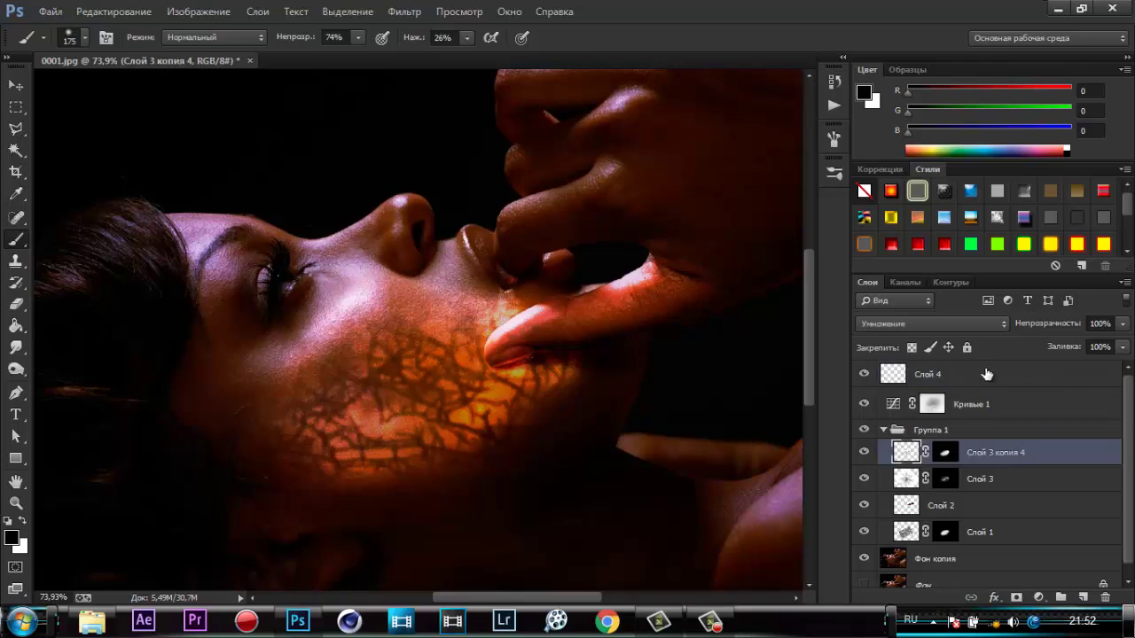
key(shift+alt+m)
mouse_move(1056, 326)
mouse_down()
mouse_move(1049, 332)
mouse_move(1087, 335)
mouse_up()
Compare Слой 3 on and off, lower its opacity to 70%, and collapse Группа 1.
click(864, 480)
click(865, 480)
click(865, 481)
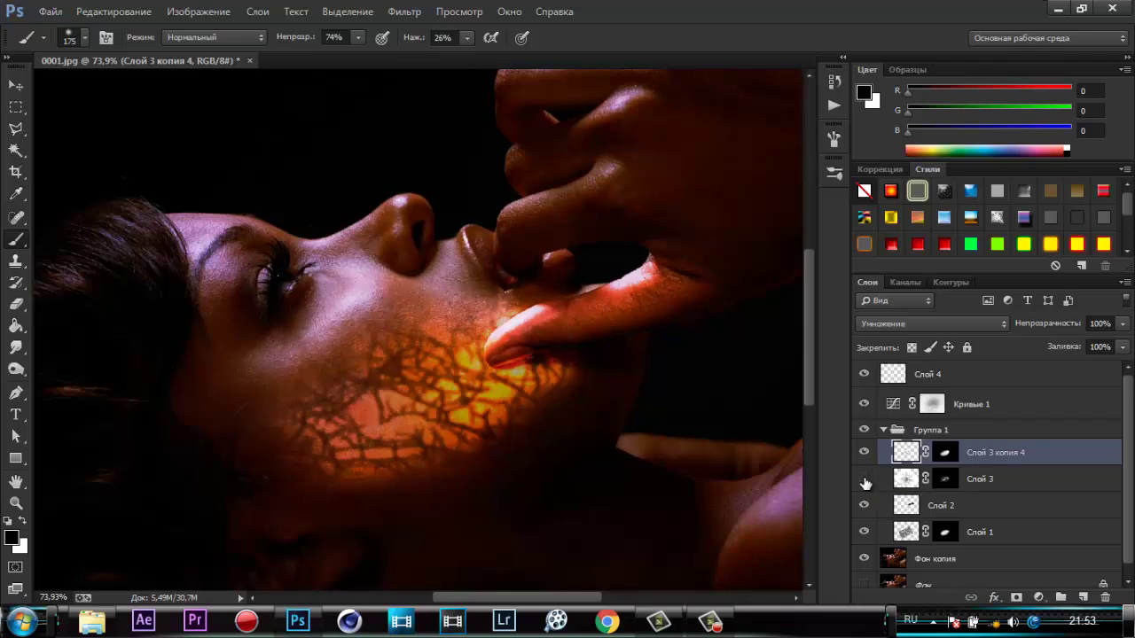
click(866, 482)
click(1029, 484)
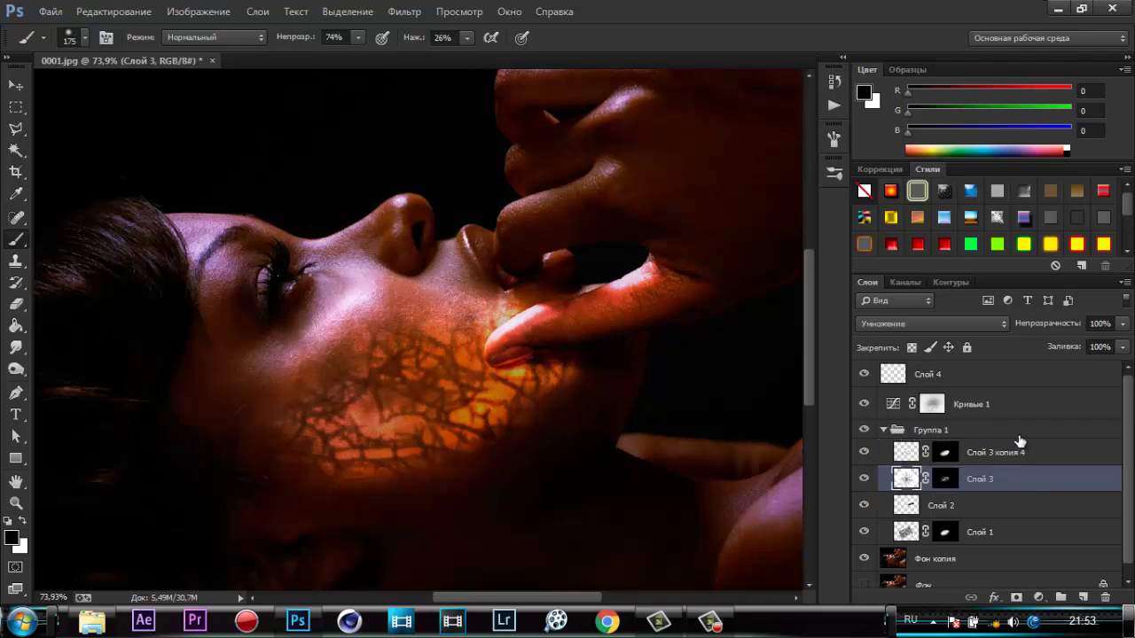
drag(1064, 329, 1034, 331)
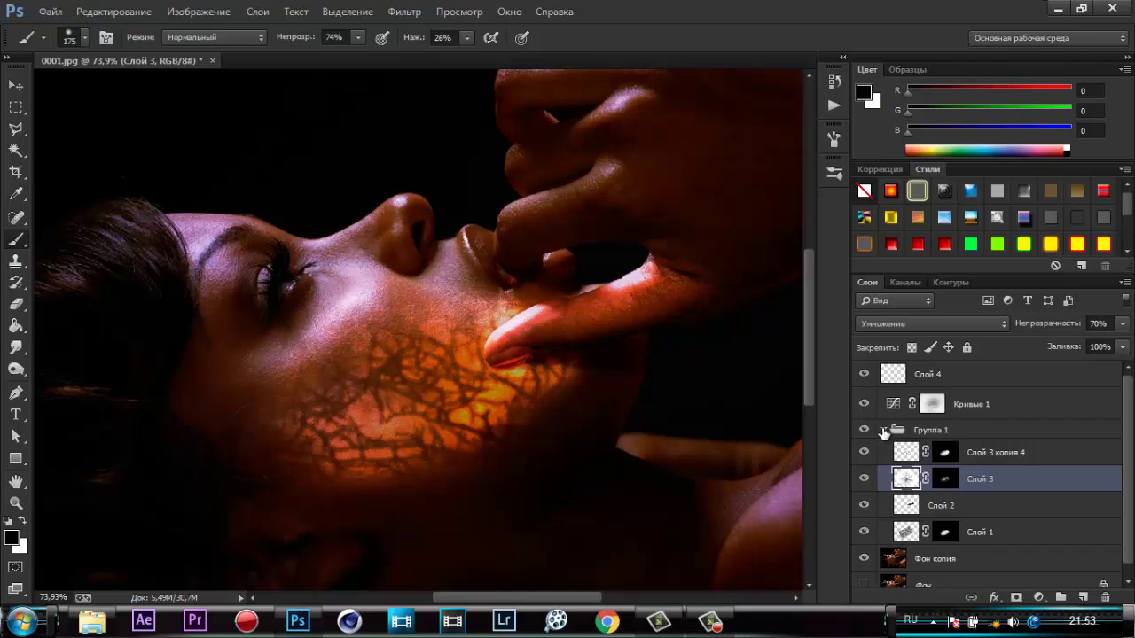
click(886, 429)
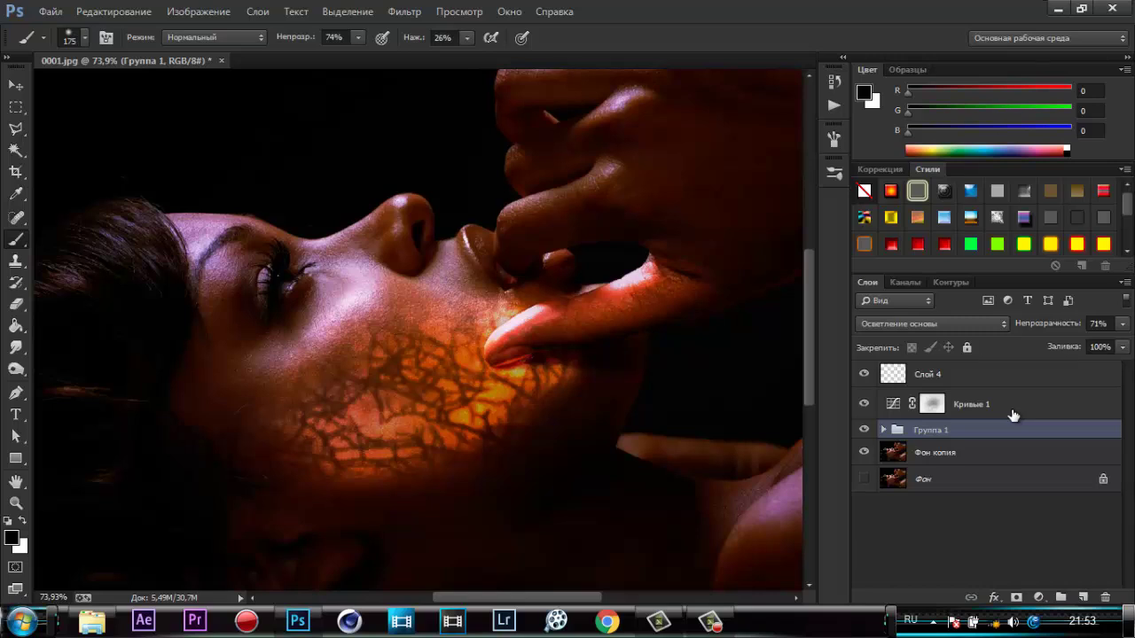
Select the empty Слой 4 and make bright red the foreground colour.
click(946, 376)
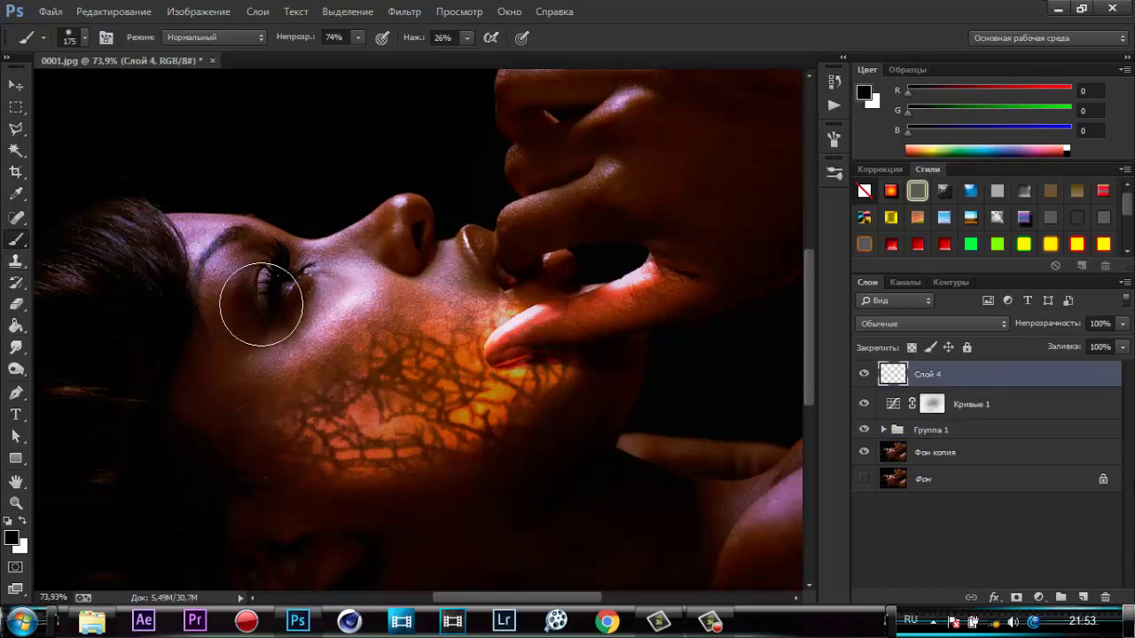
click(10, 538)
drag(704, 185, 737, 154)
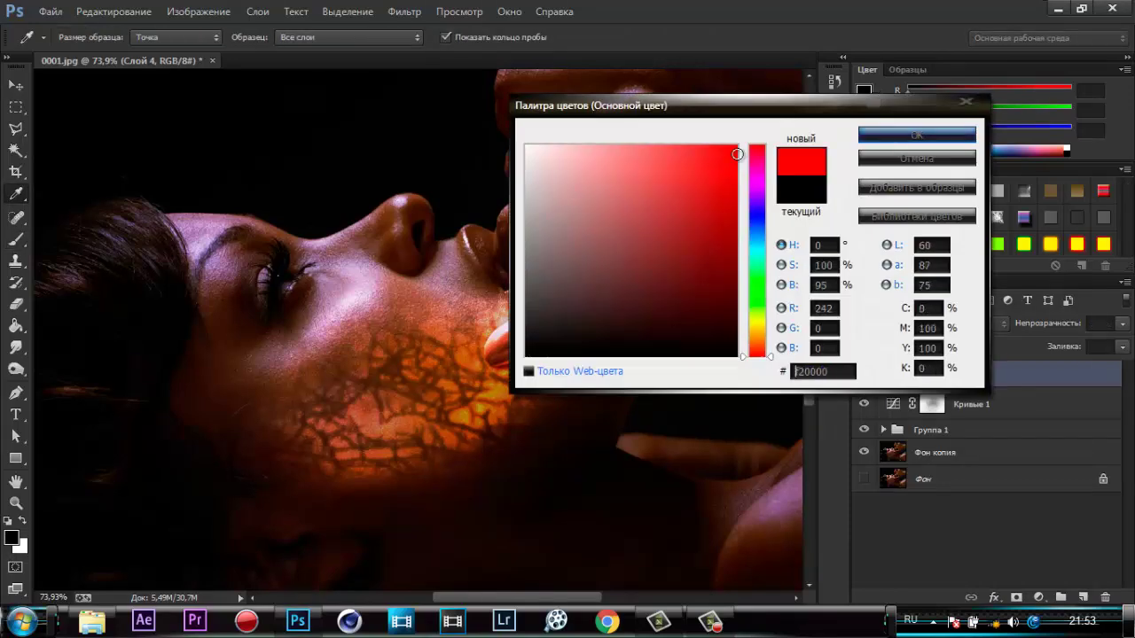
click(874, 137)
key(b)
Paint red over the pupil with a small brush at 100% opacity and flow.
scroll(281, 281, up, 3)
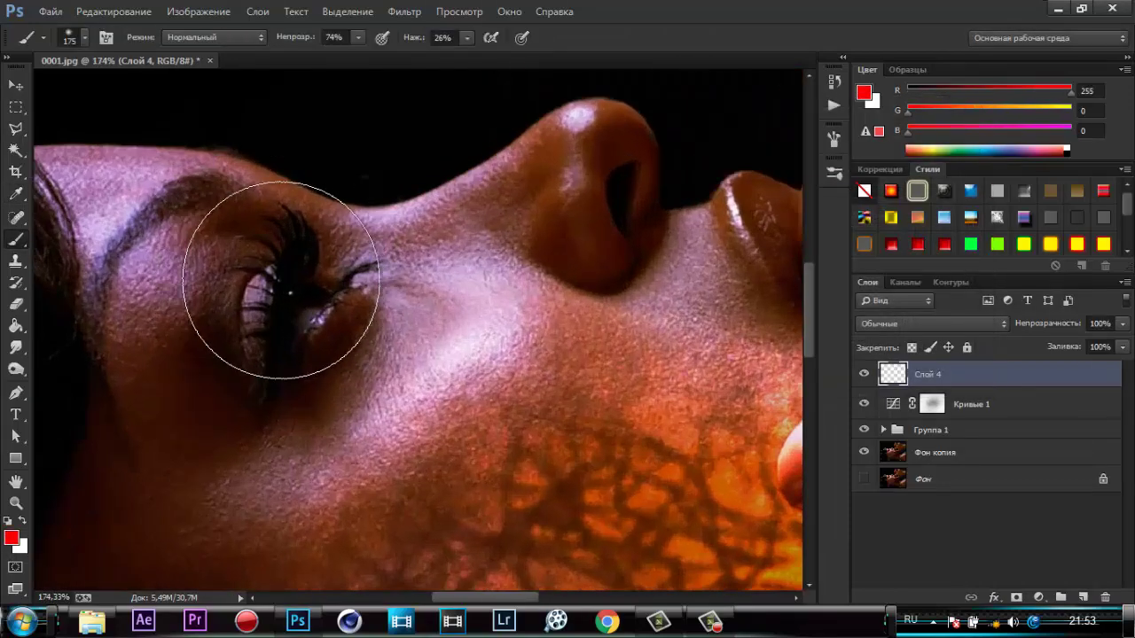
scroll(281, 281, up, 3)
key(bracketleft)
key(bracketleft)
key(bracketleft)
key(bracketleft)
key(bracketleft)
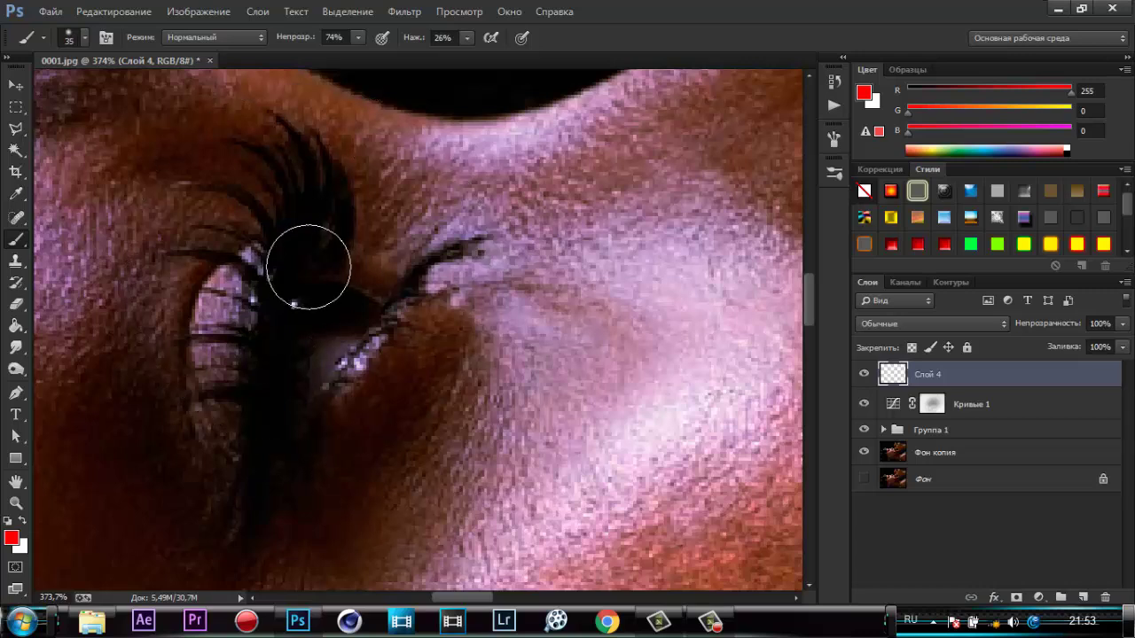
key(bracketleft)
key(bracketleft)
key(bracketleft)
key(bracketleft)
key(bracketleft)
key(bracketleft)
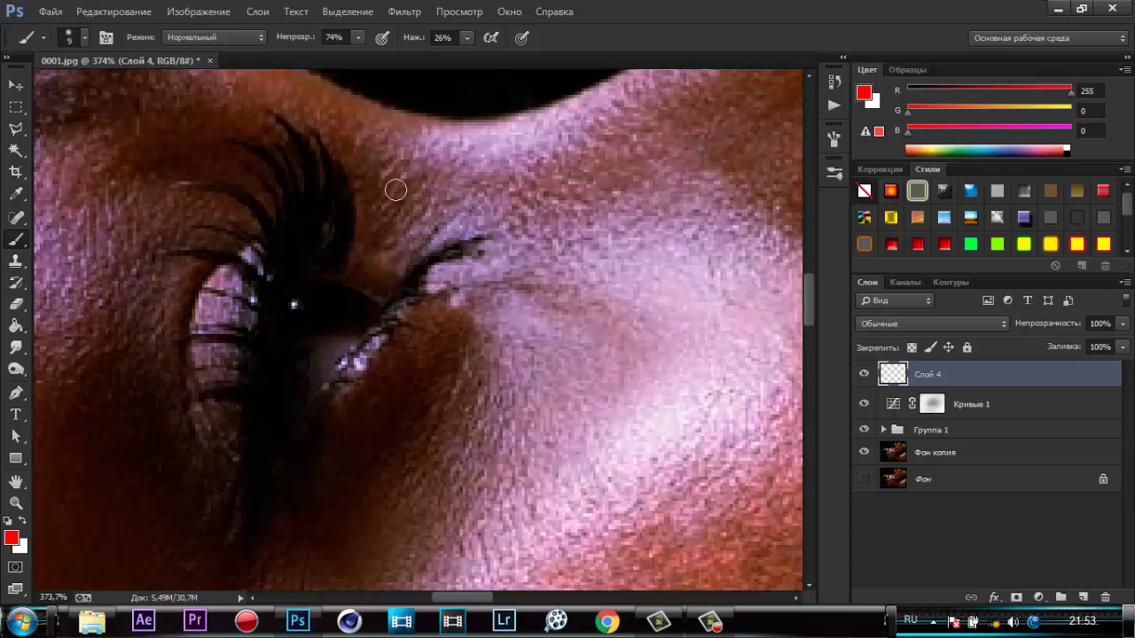
click(360, 37)
click(467, 38)
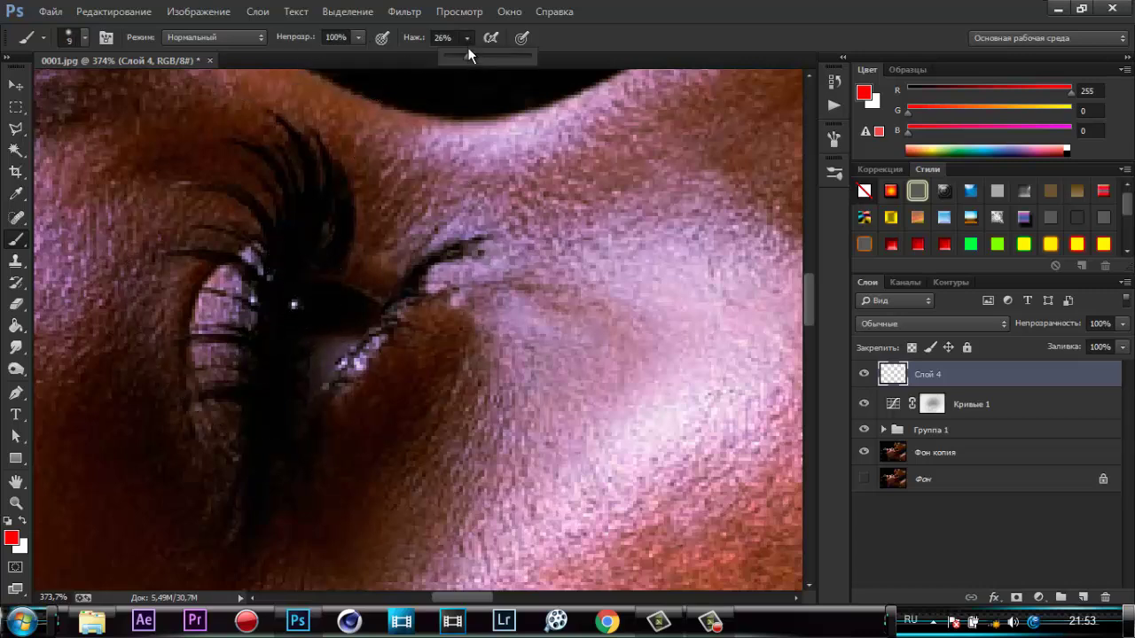
drag(469, 55, 536, 58)
click(306, 308)
mouse_move(318, 311)
mouse_down()
mouse_move(363, 309)
mouse_move(319, 301)
mouse_move(311, 313)
mouse_up()
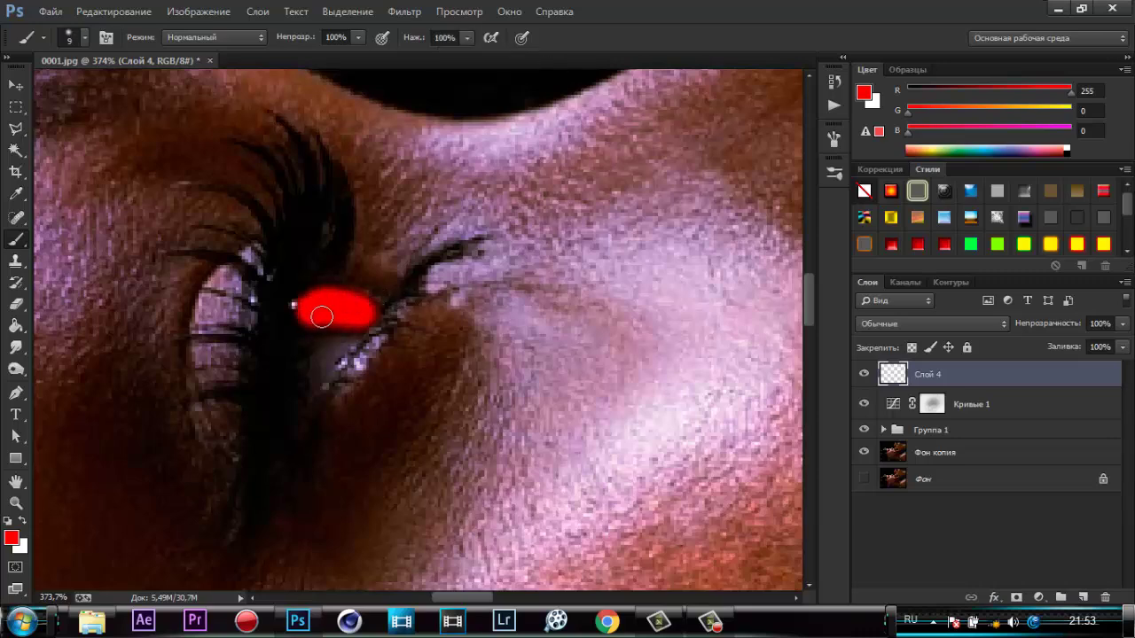
scroll(347, 309, down, 8)
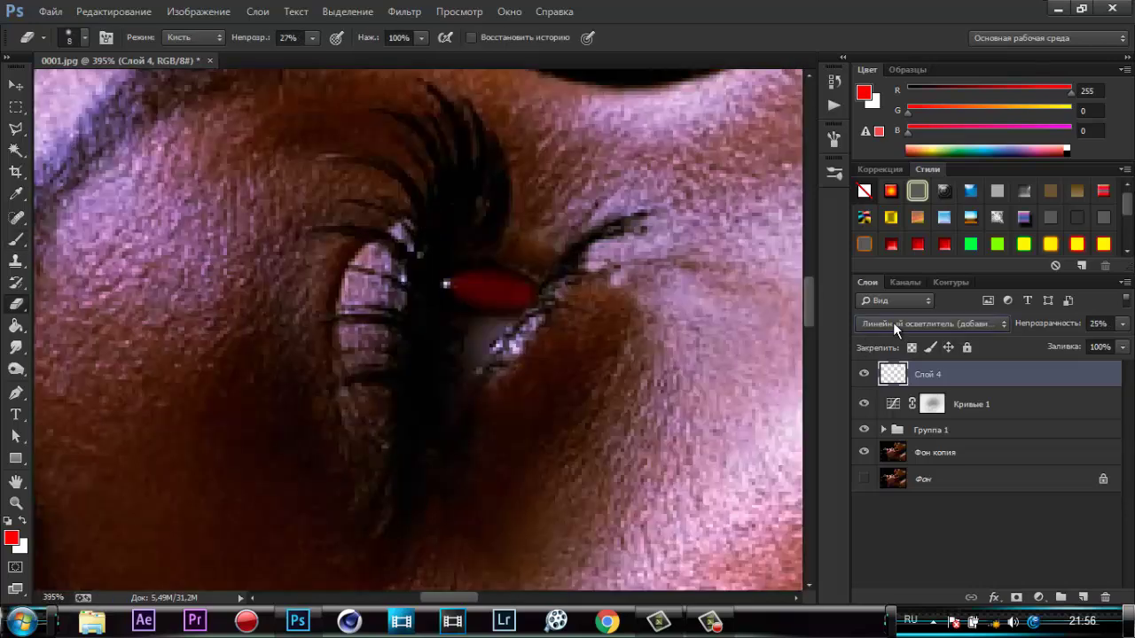
Set Слой 4's blend mode to Осветление основы (Color Dodge).
click(893, 323)
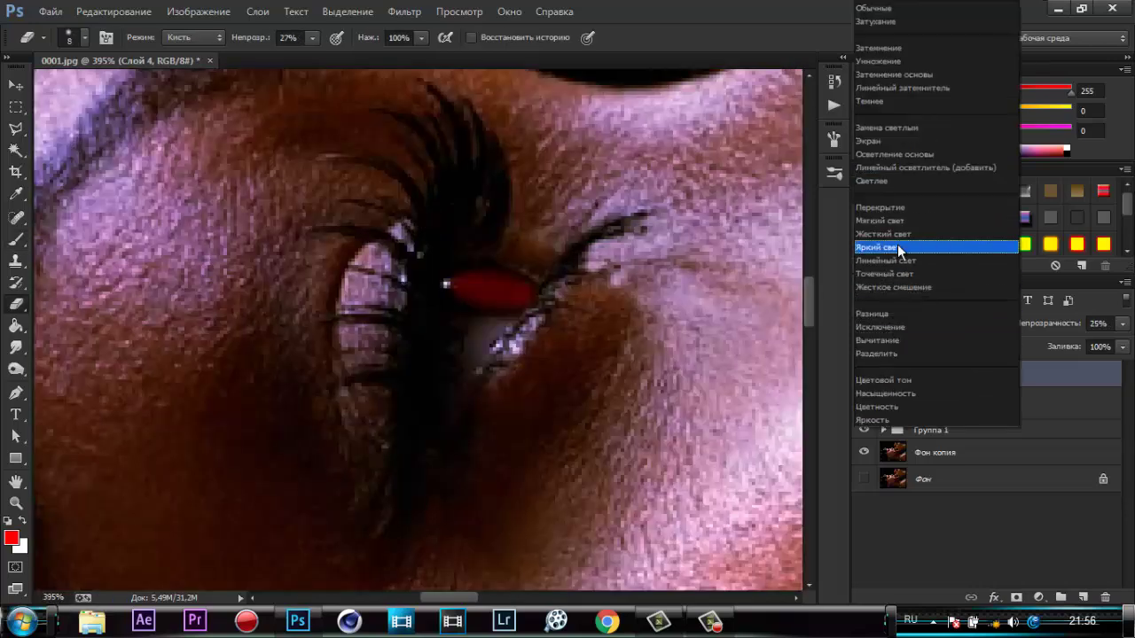
click(899, 155)
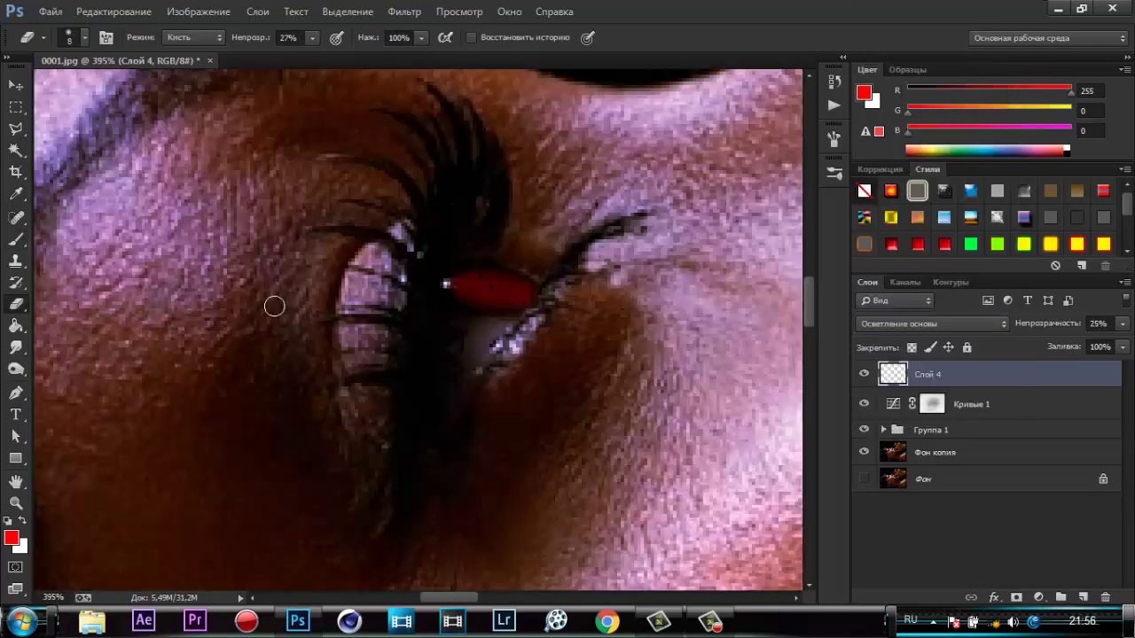
scroll(432, 267, down, 3)
scroll(432, 266, down, 2)
scroll(432, 267, down, 1)
scroll(698, 397, down, 1)
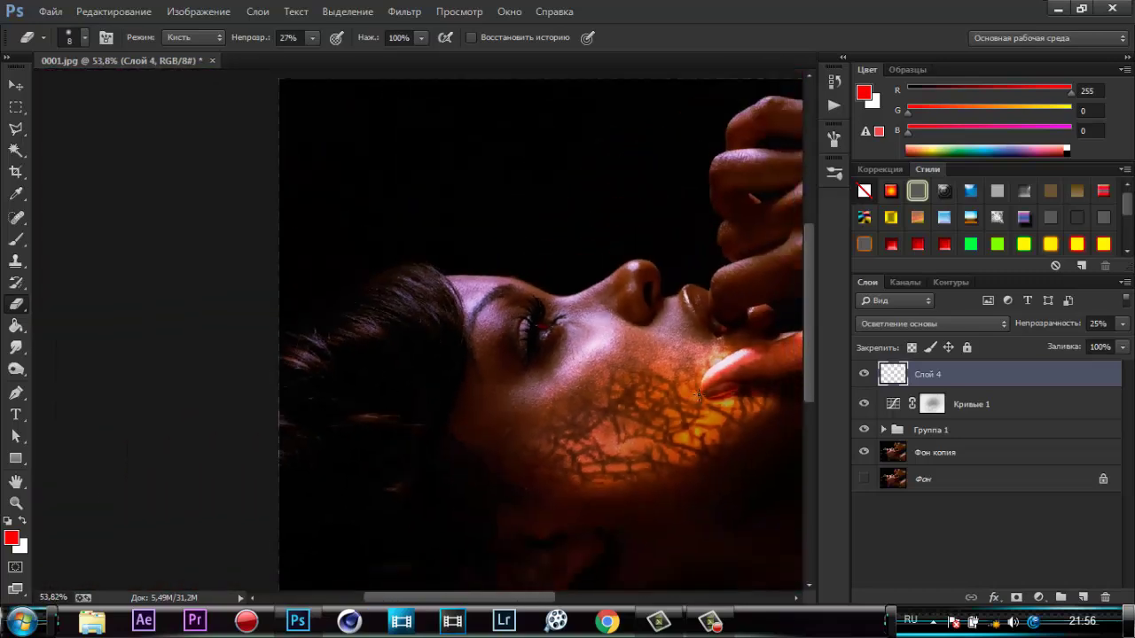
scroll(698, 397, down, 2)
scroll(482, 313, up, 1)
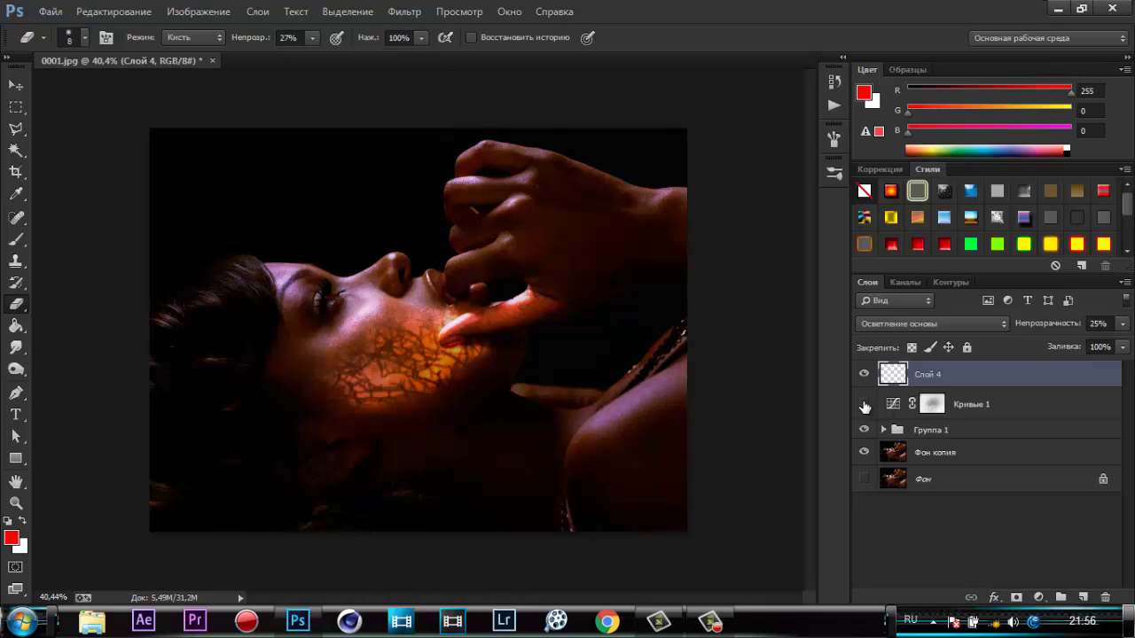
Compare the image with and without Curves 1, then add an empty Слой 5 on top.
click(865, 405)
click(865, 405)
click(865, 405)
click(864, 405)
click(865, 405)
click(865, 405)
click(1082, 598)
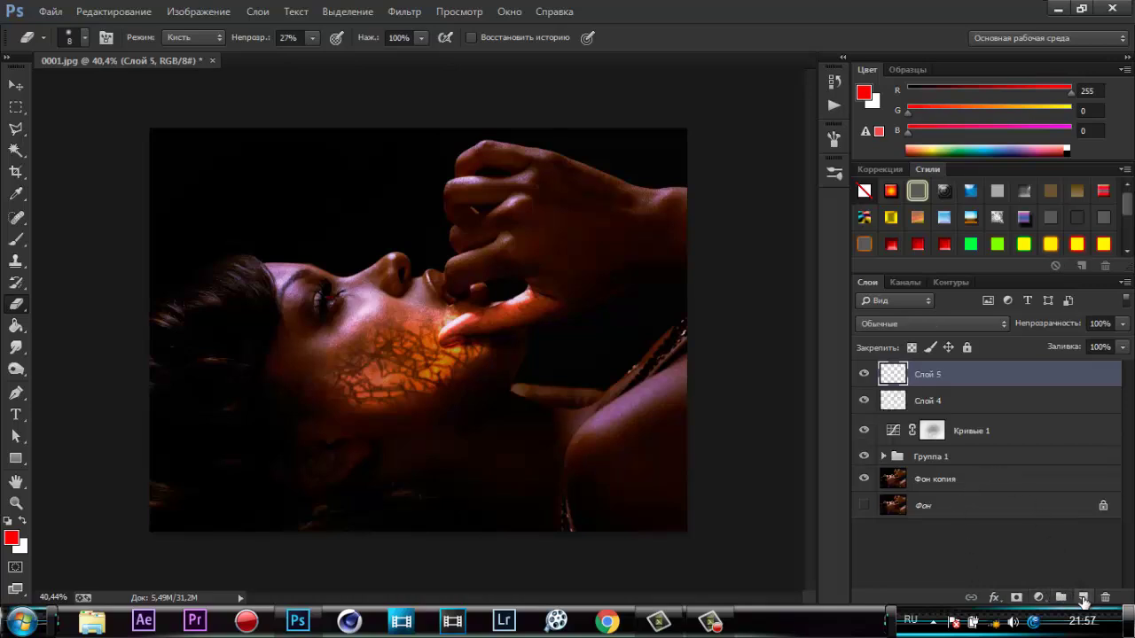
Reset colours to default black and white and fill Слой 5 with solid black.
click(7, 522)
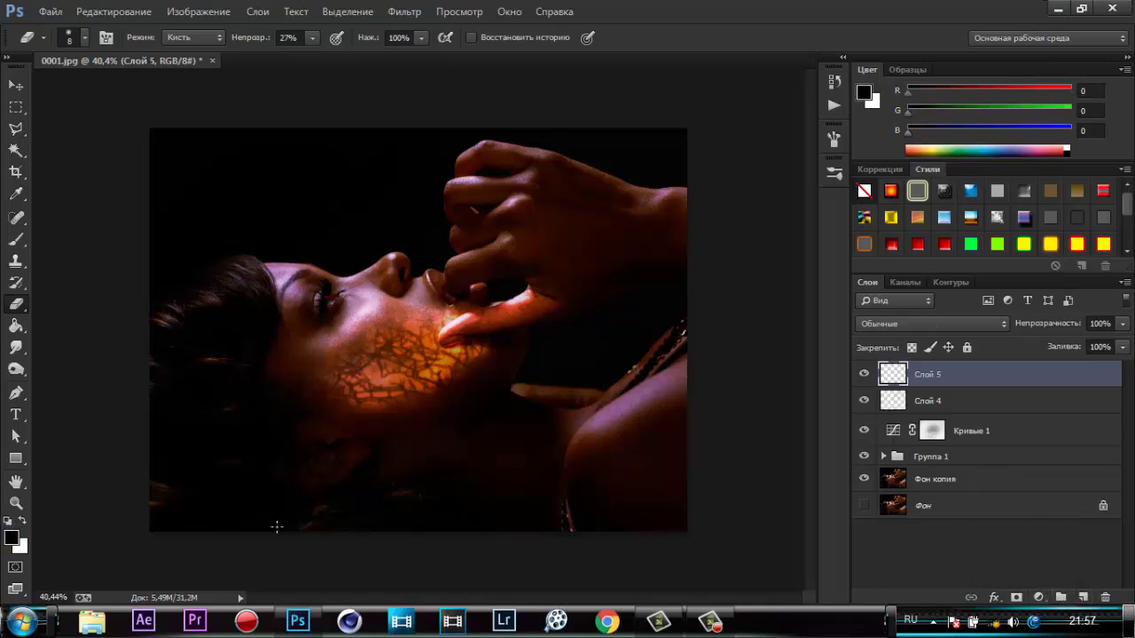
key(alt+BackSpace)
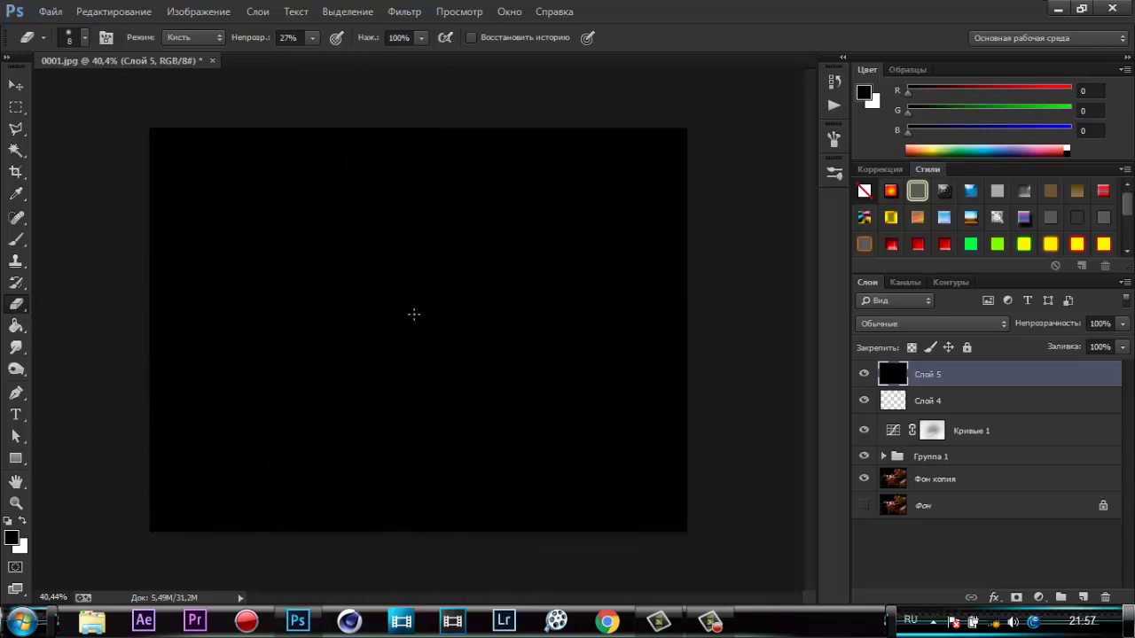
key(bracketright)
key(bracketright)
key(bracketright)
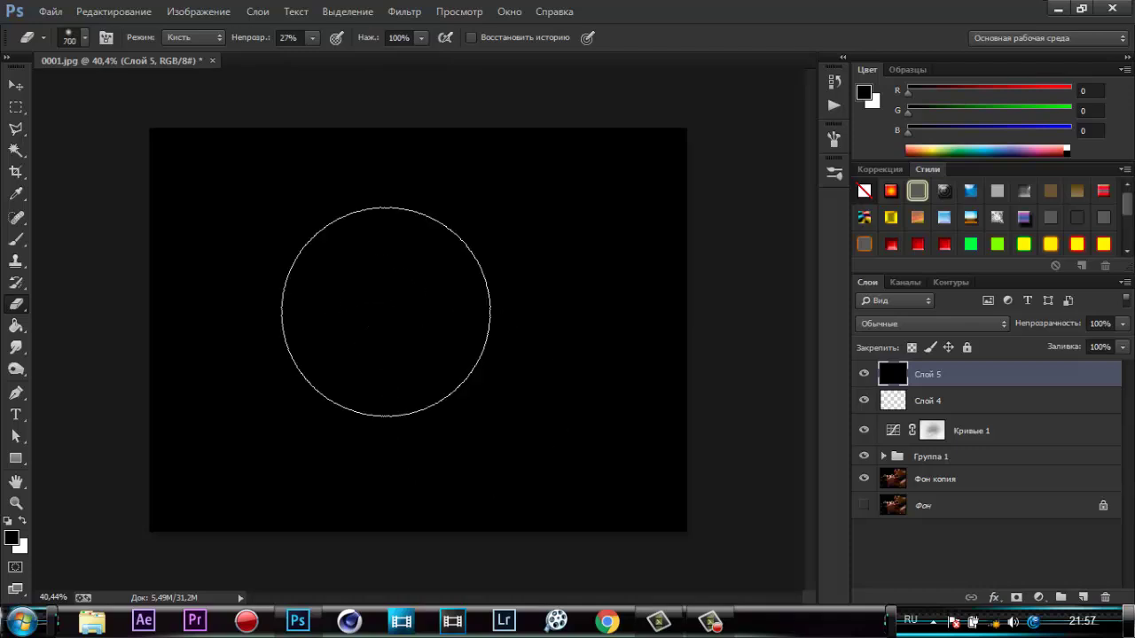
key(bracketright)
key(bracketright)
key(bracketright)
key(bracketright)
key(bracketright)
key(bracketright)
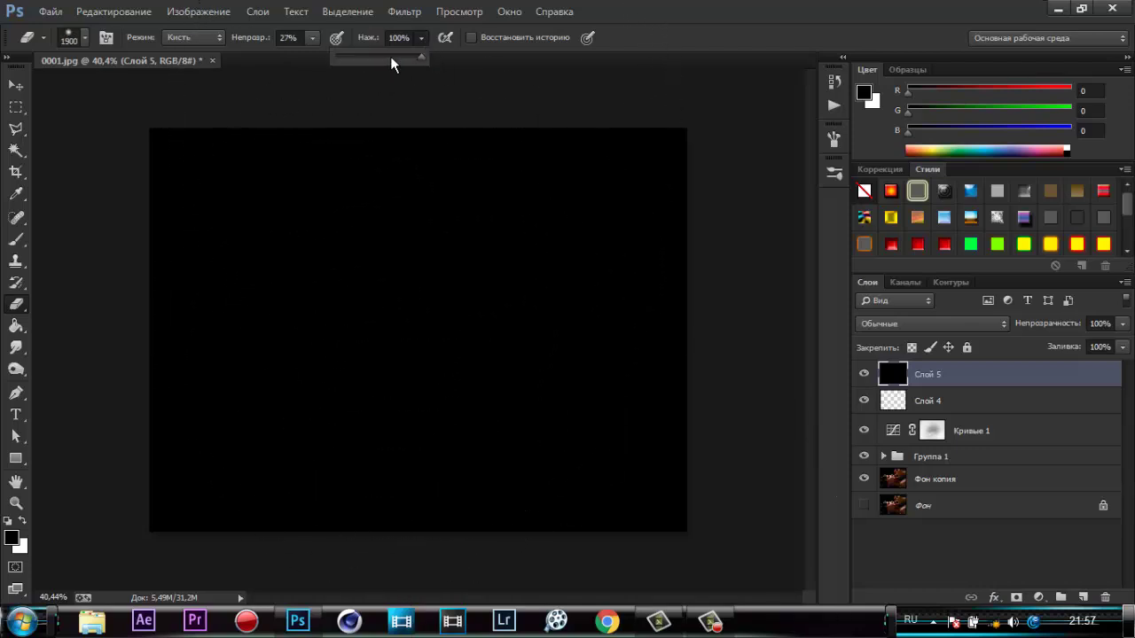
Softly erase the black over the face at 61% flow, then stamp visible layers into Слой 6.
drag(422, 39, 390, 64)
mouse_move(387, 311)
mouse_down()
mouse_move(397, 335)
mouse_move(426, 331)
mouse_up()
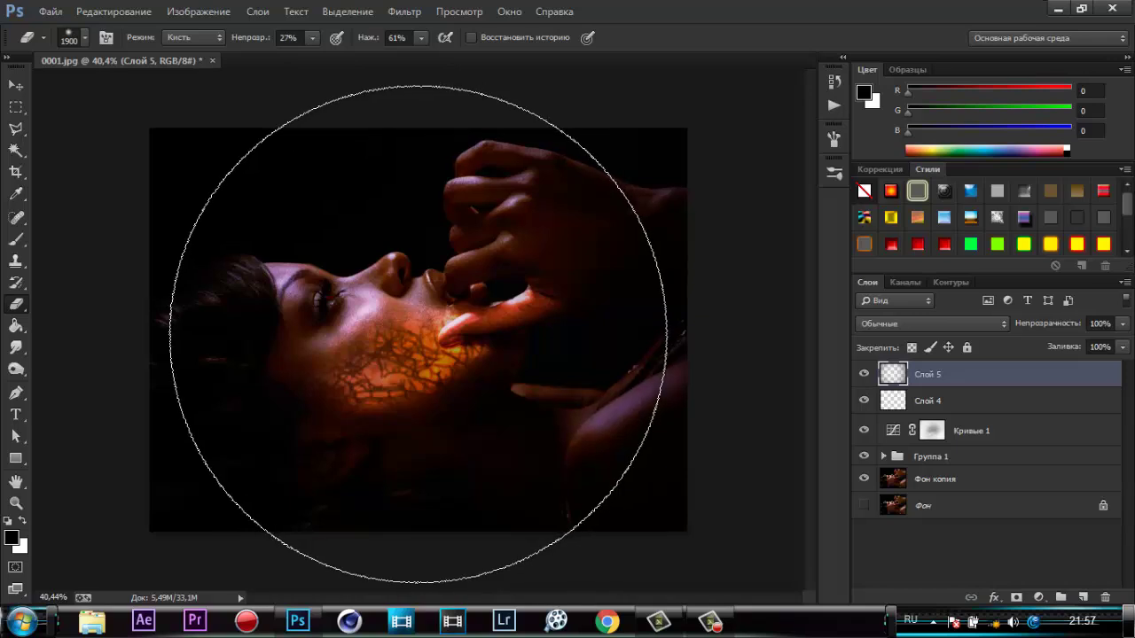
key(bracketright)
key(bracketright)
key(bracketright)
key(bracketleft)
key(bracketleft)
key(bracketleft)
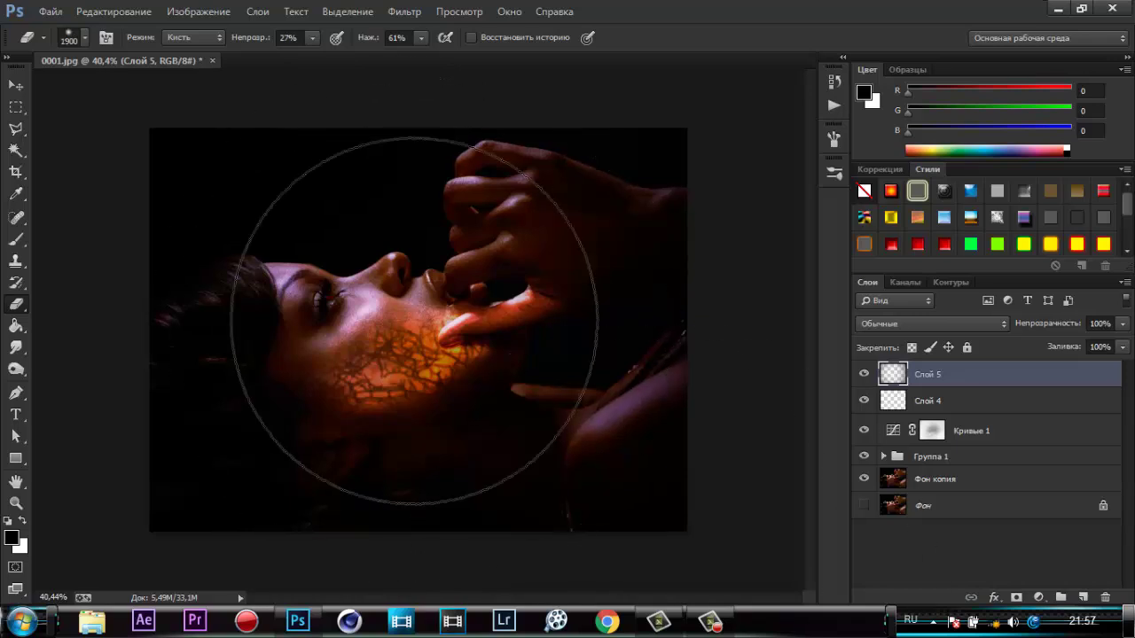
key(bracketleft)
key(bracketleft)
key(bracketleft)
key(bracketleft)
key(bracketleft)
key(bracketleft)
key(bracketleft)
key(bracketleft)
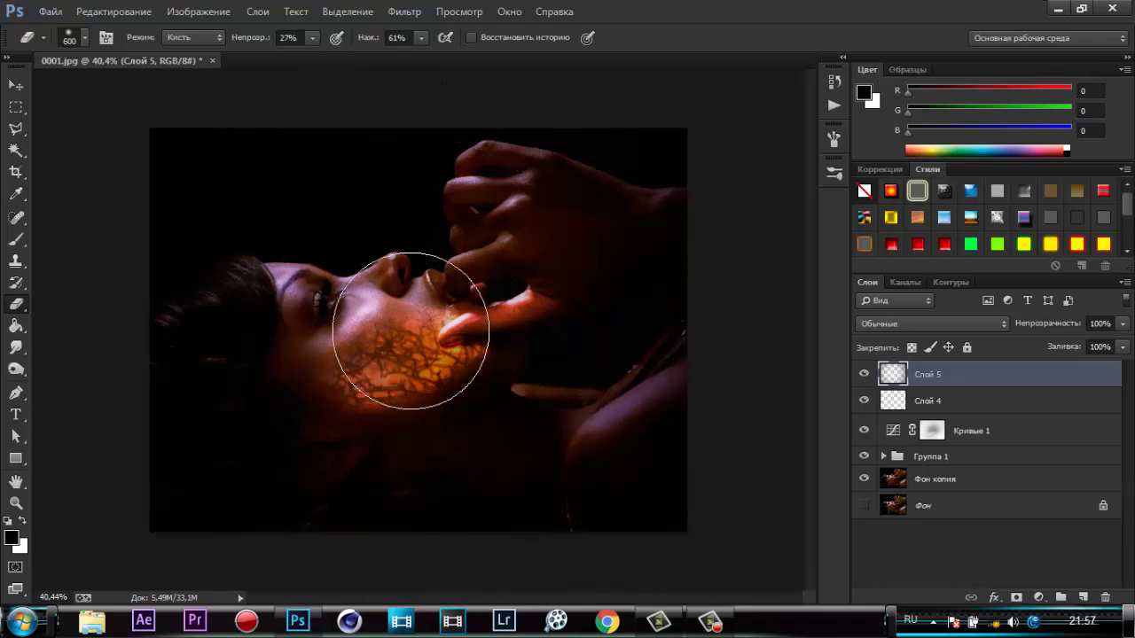
key(ctrl+minus)
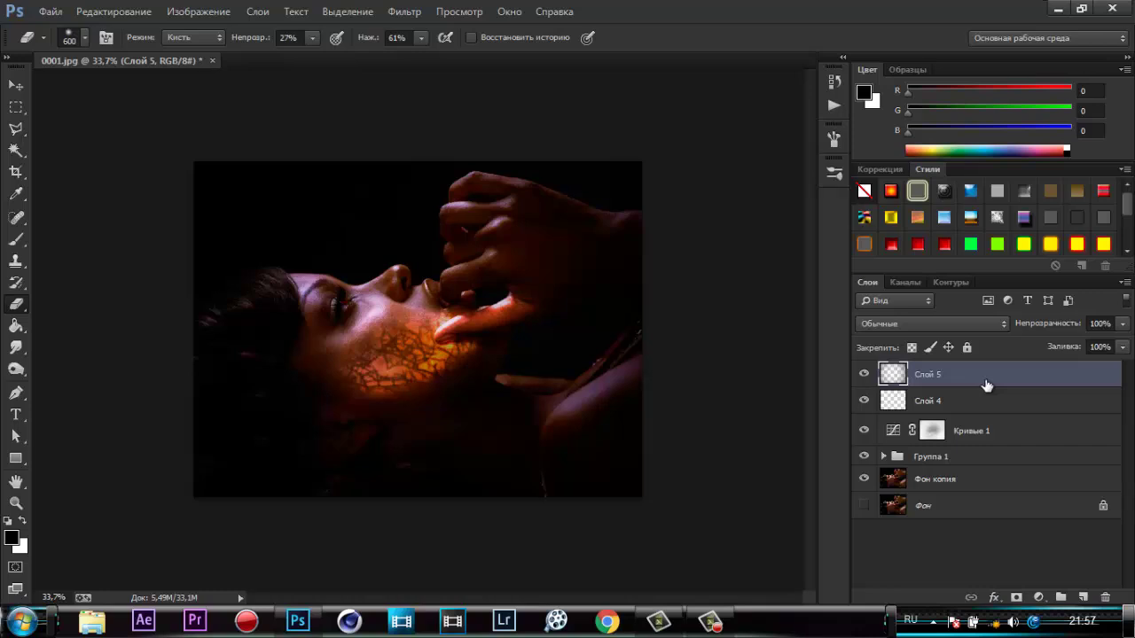
key(ctrl+shift+alt+e)
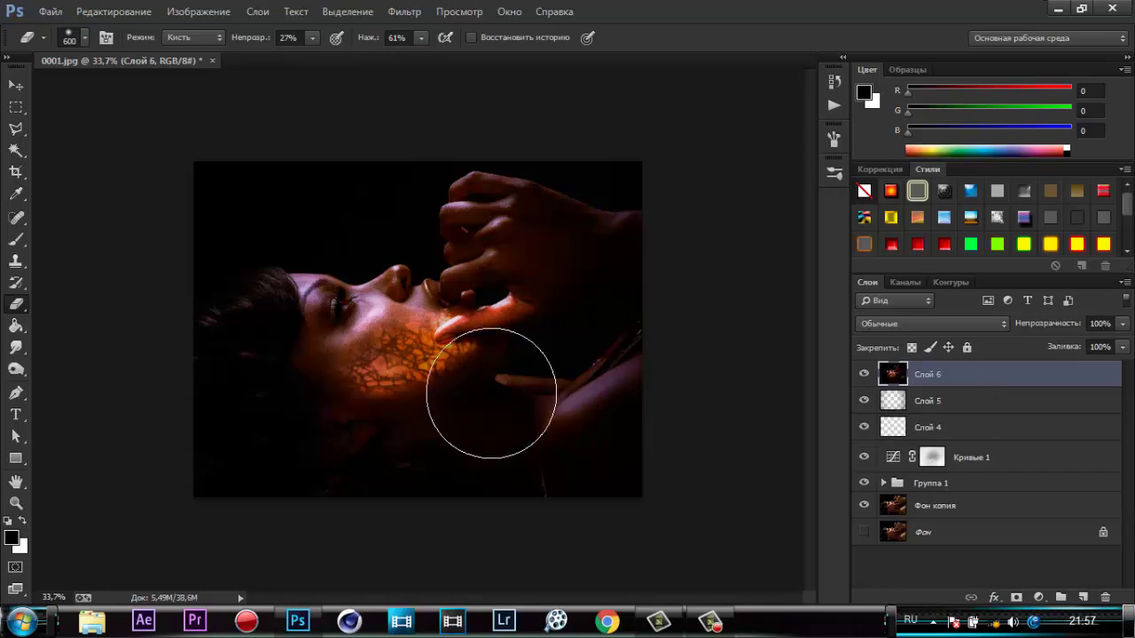
Launch Filter > Magic Bullet > Looks on the merged Слой 6.
scroll(399, 337, up, 2)
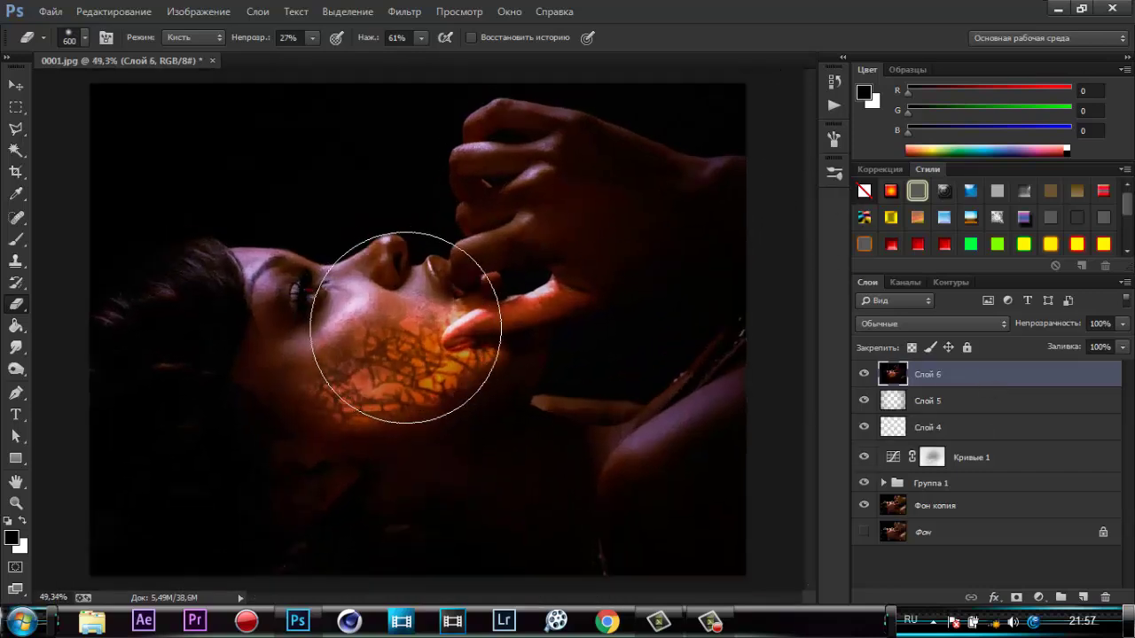
click(404, 11)
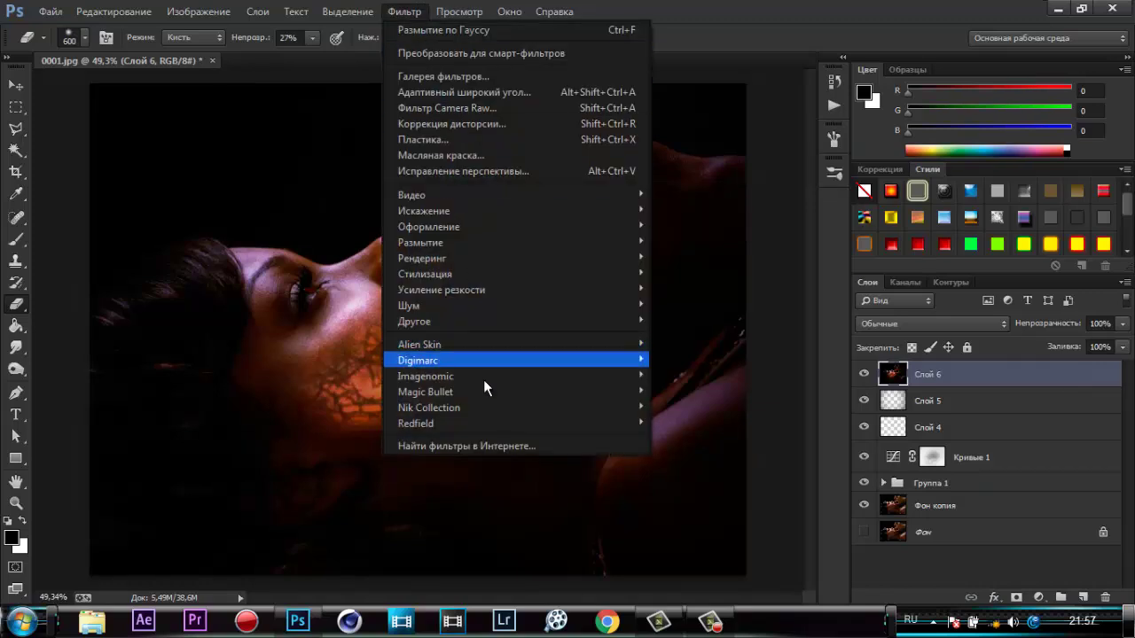
mouse_move(426, 392)
click(676, 391)
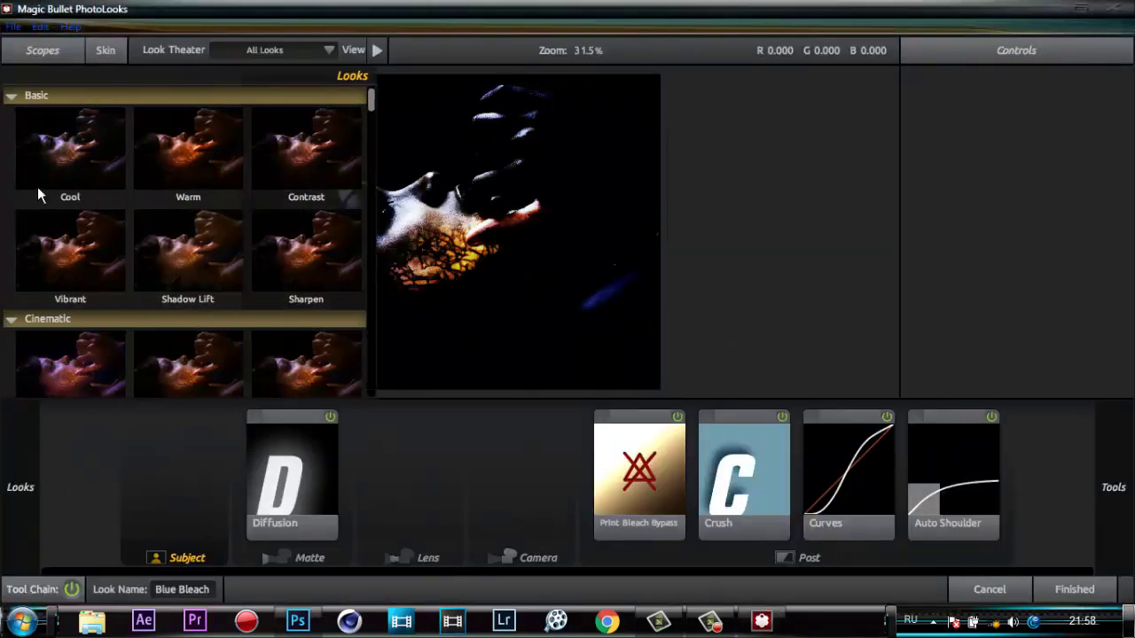
mouse_move(20, 487)
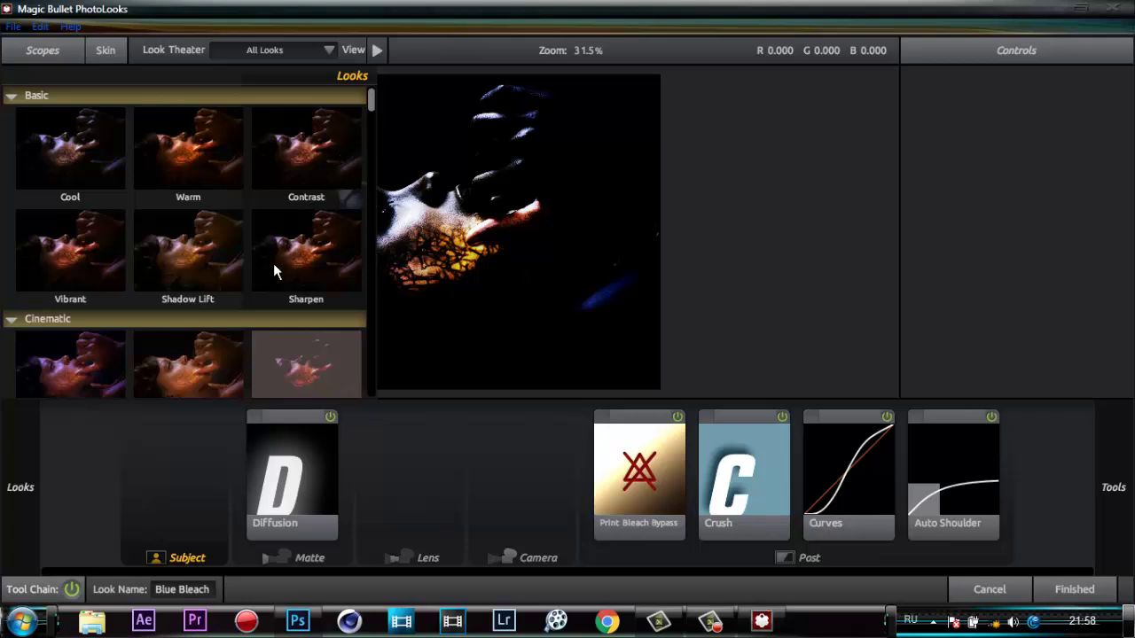
Preview the Blockbuster, Mexicali and Bistrocity looks on the portrait.
scroll(283, 271, down, 5)
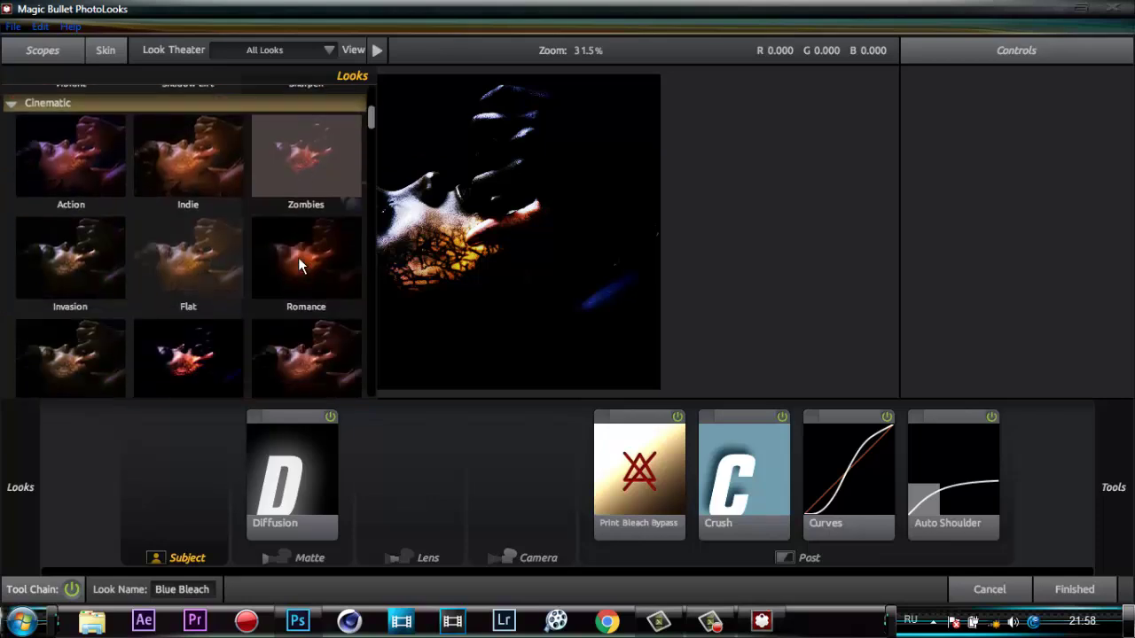
scroll(313, 226, down, 3)
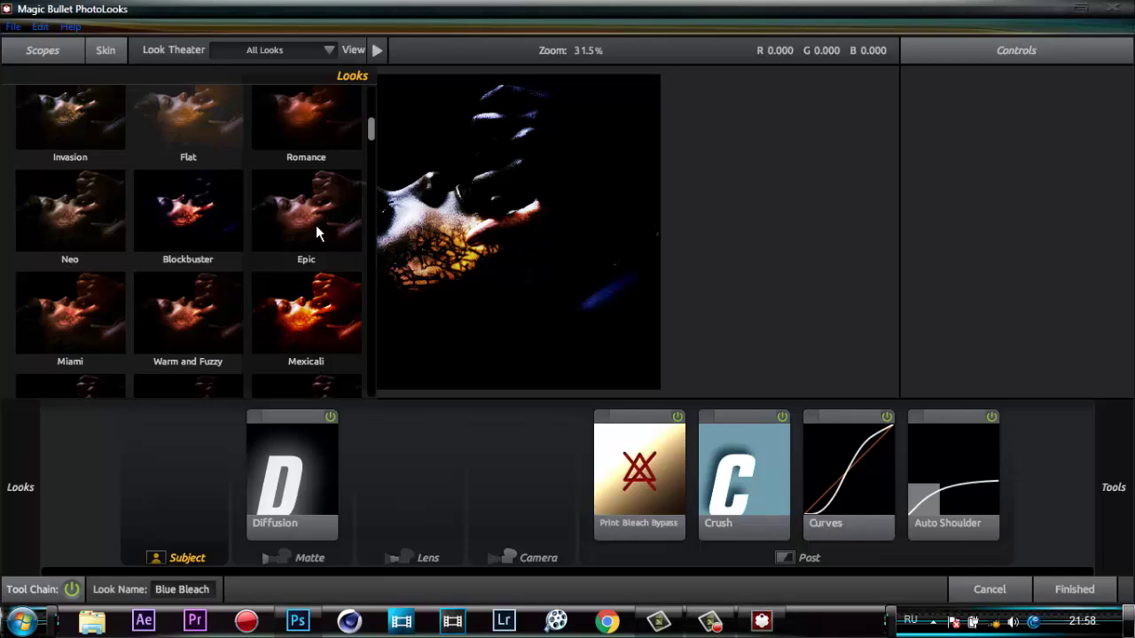
scroll(316, 226, down, 1)
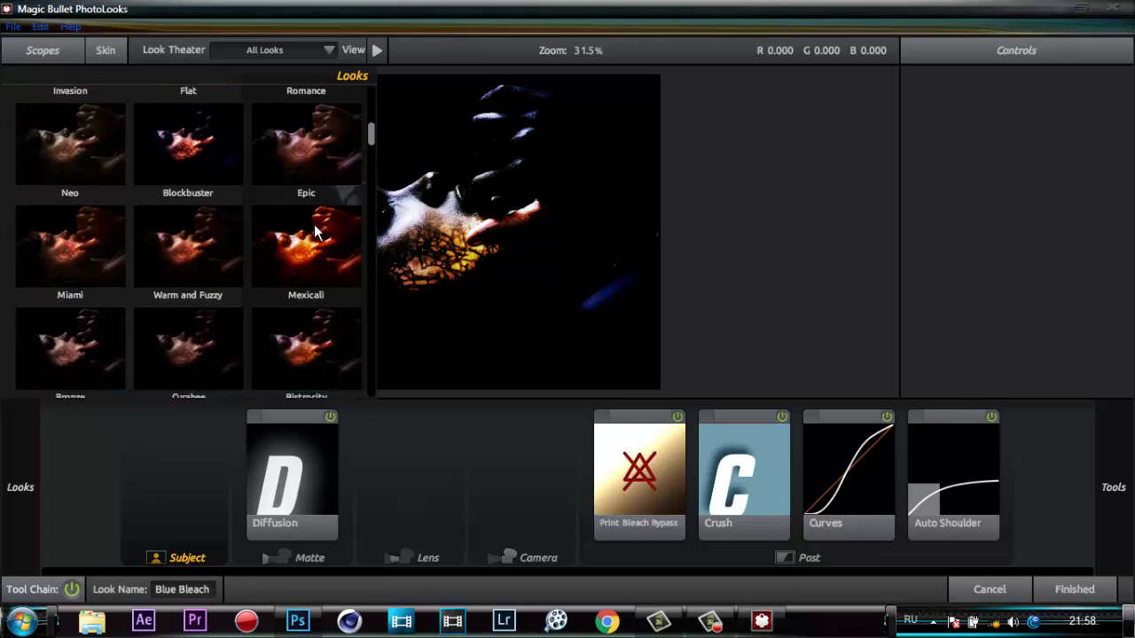
scroll(314, 225, down, 3)
scroll(312, 223, up, 3)
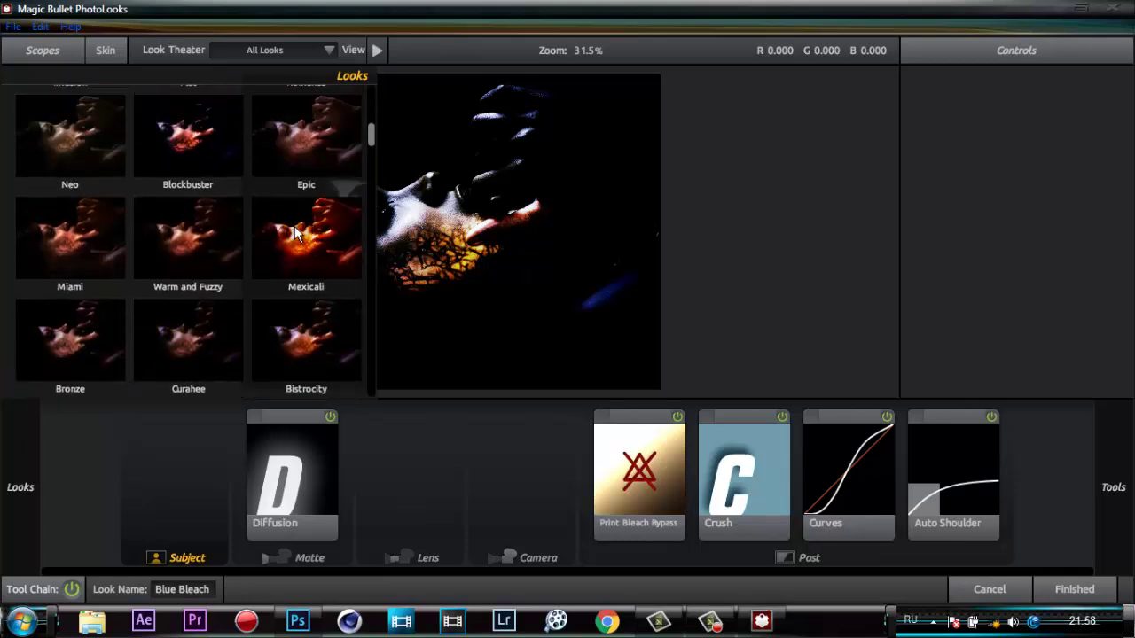
click(194, 142)
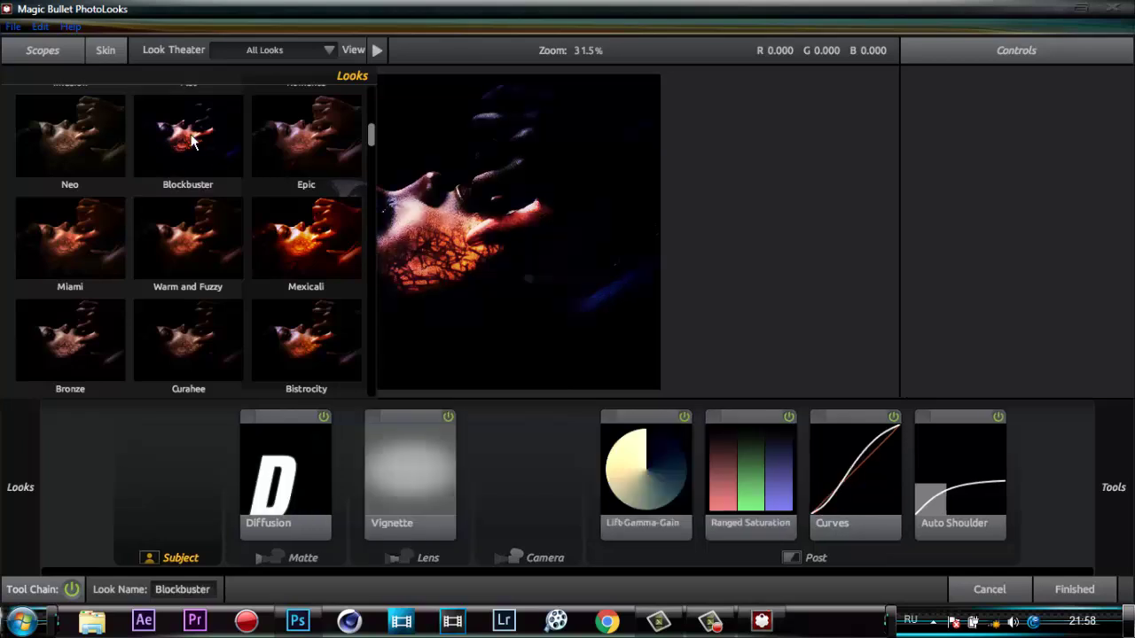
double_click(276, 244)
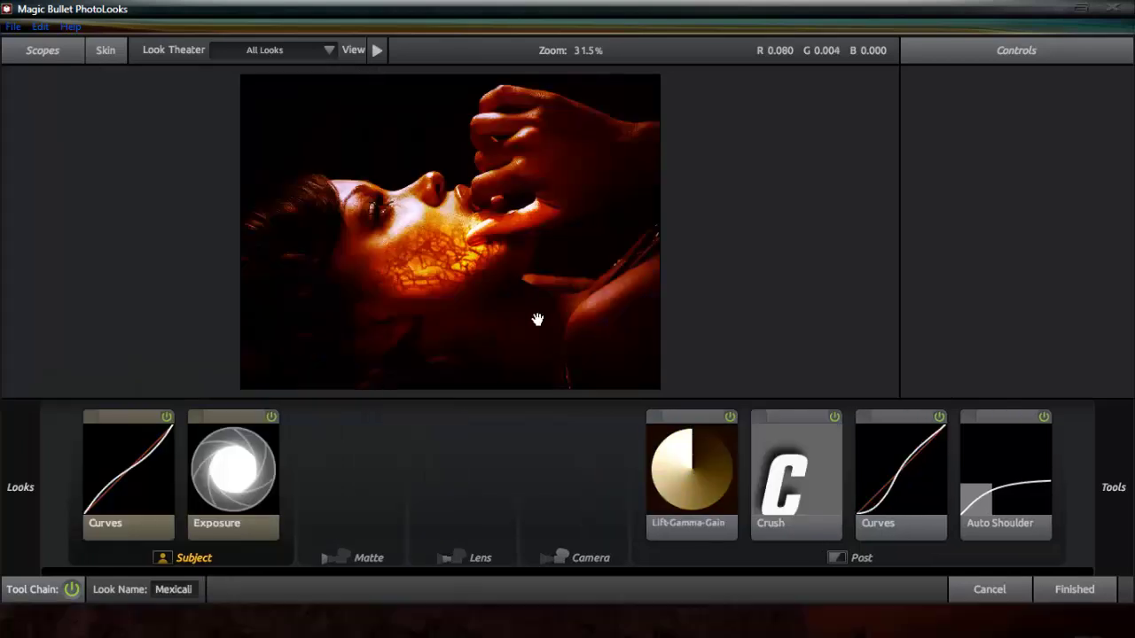
mouse_move(70, 340)
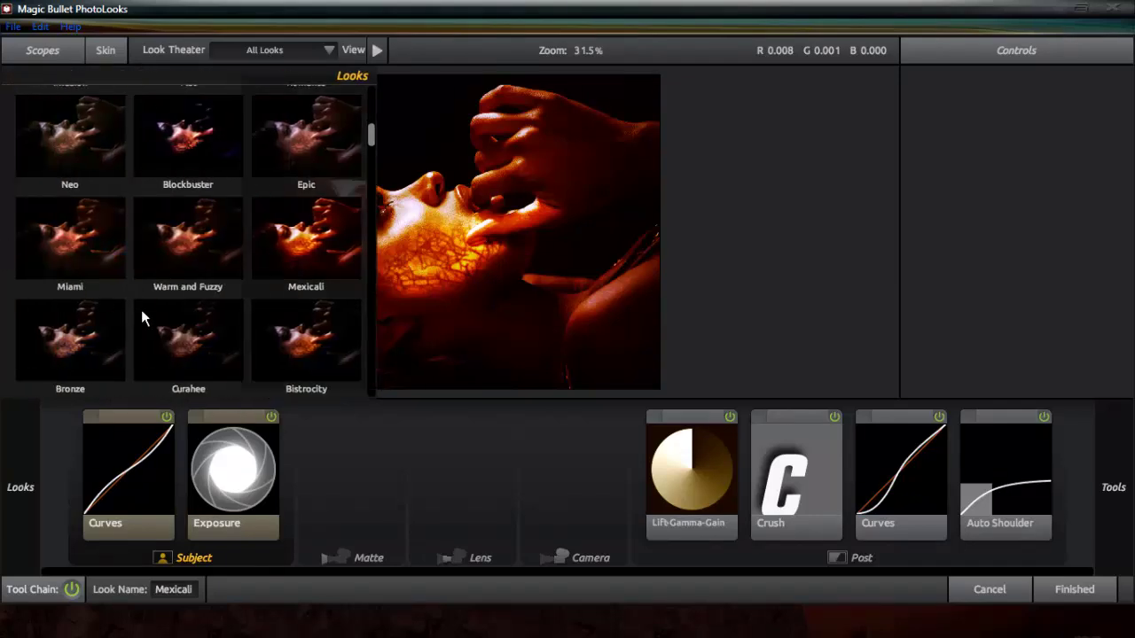
click(305, 346)
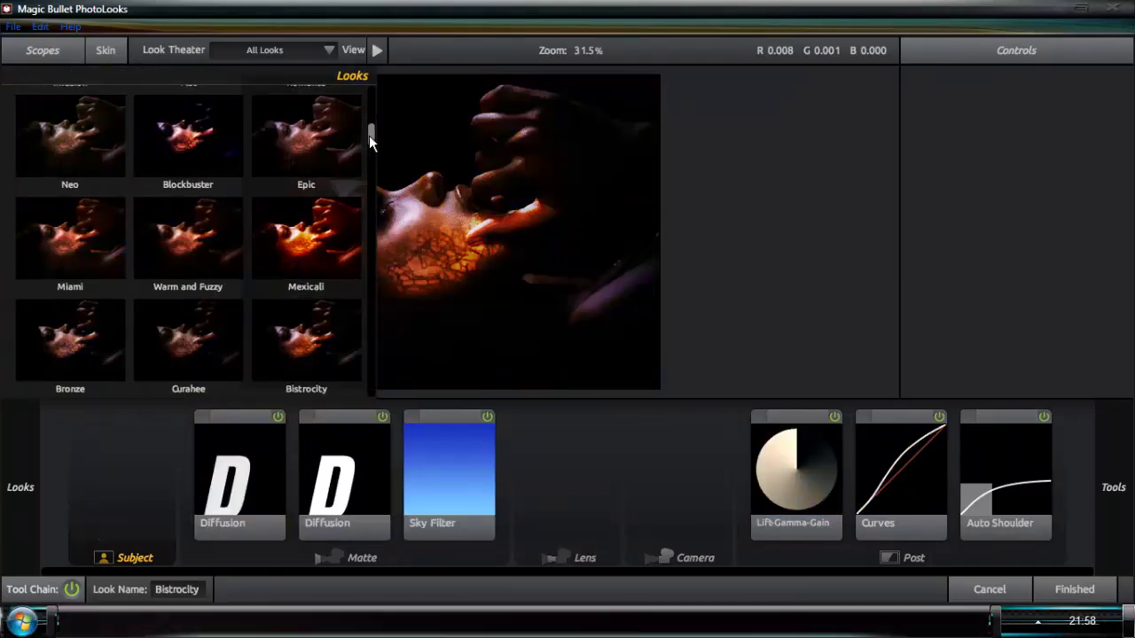
drag(369, 135, 371, 176)
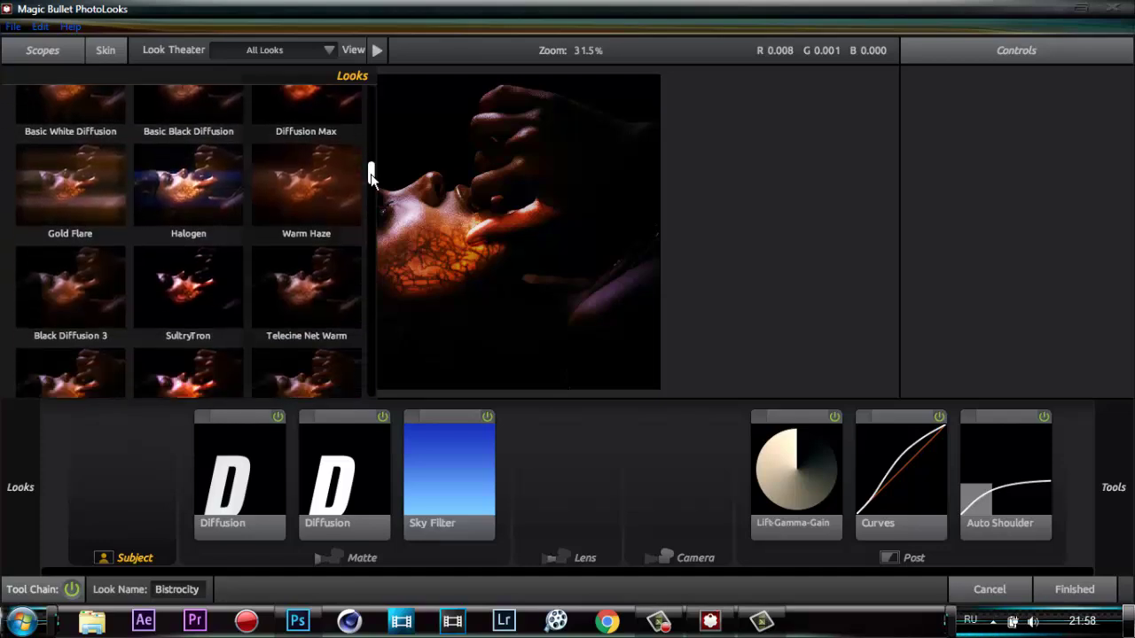
Preview the Halogen, SultryTron and Softness looks.
click(196, 192)
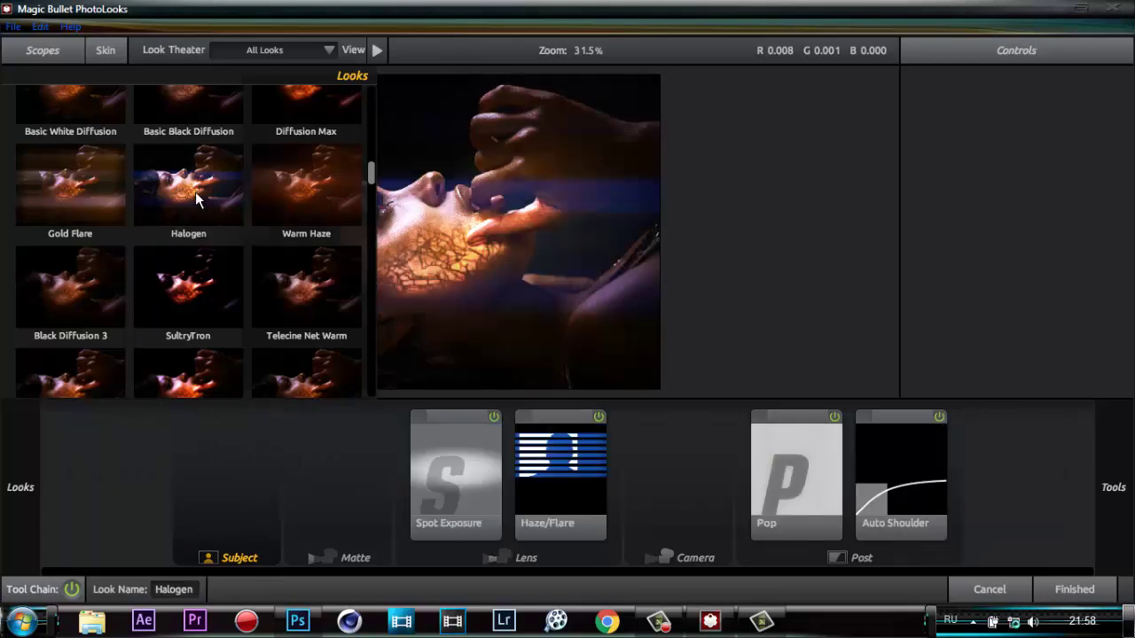
click(176, 305)
scroll(232, 271, down, 1)
scroll(232, 271, down, 1)
scroll(205, 284, down, 1)
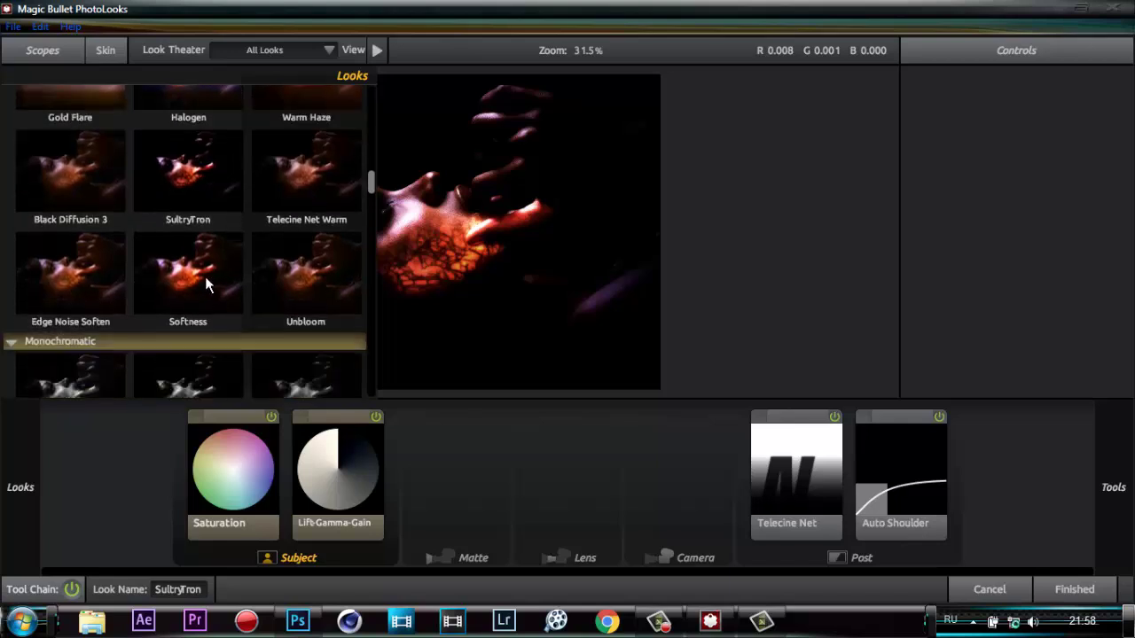
click(196, 273)
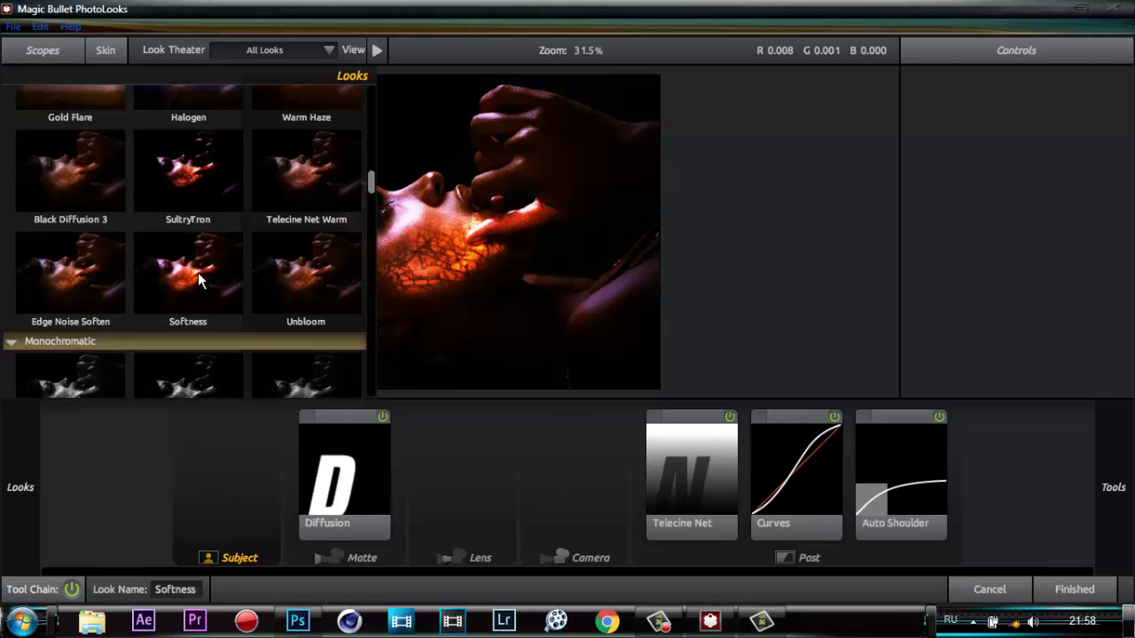
Apply the Multi Grad Cool look and return the graded image to Photoshop.
scroll(199, 273, down, 3)
scroll(200, 273, down, 2)
scroll(199, 274, down, 2)
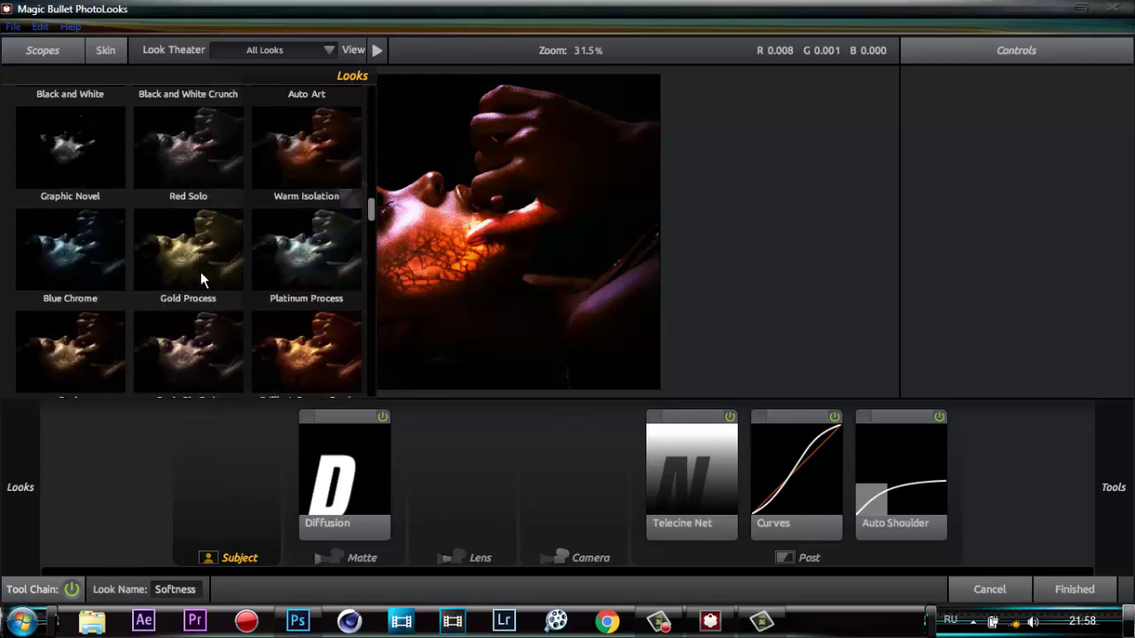
scroll(200, 271, down, 2)
scroll(202, 270, down, 2)
scroll(202, 269, down, 2)
scroll(202, 269, down, 2)
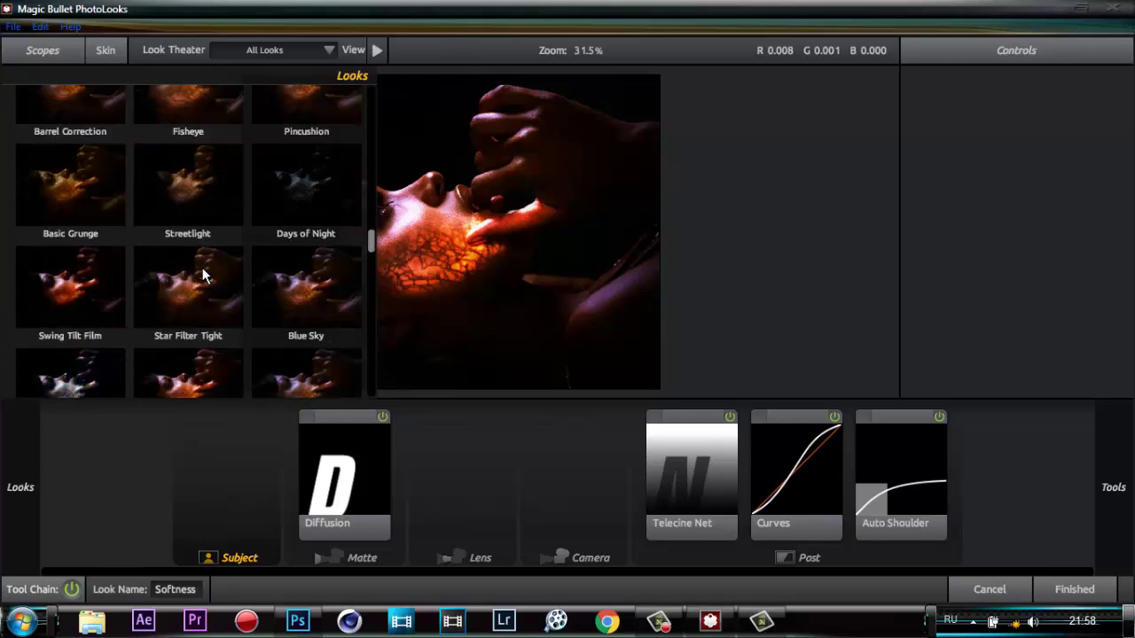
scroll(202, 270, down, 2)
scroll(203, 270, down, 2)
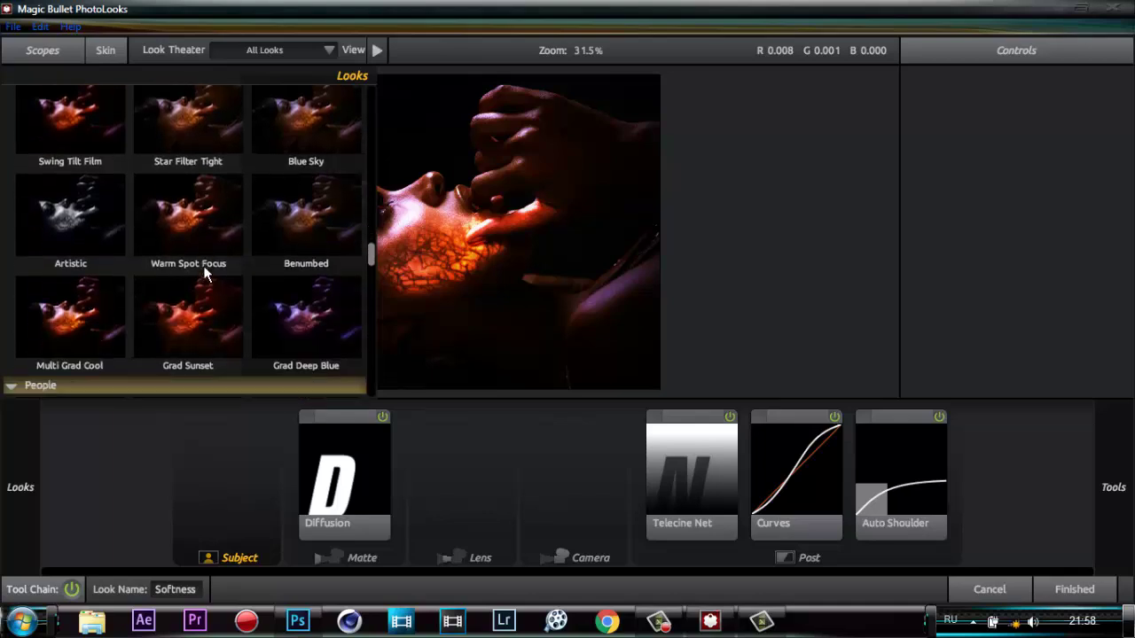
click(64, 319)
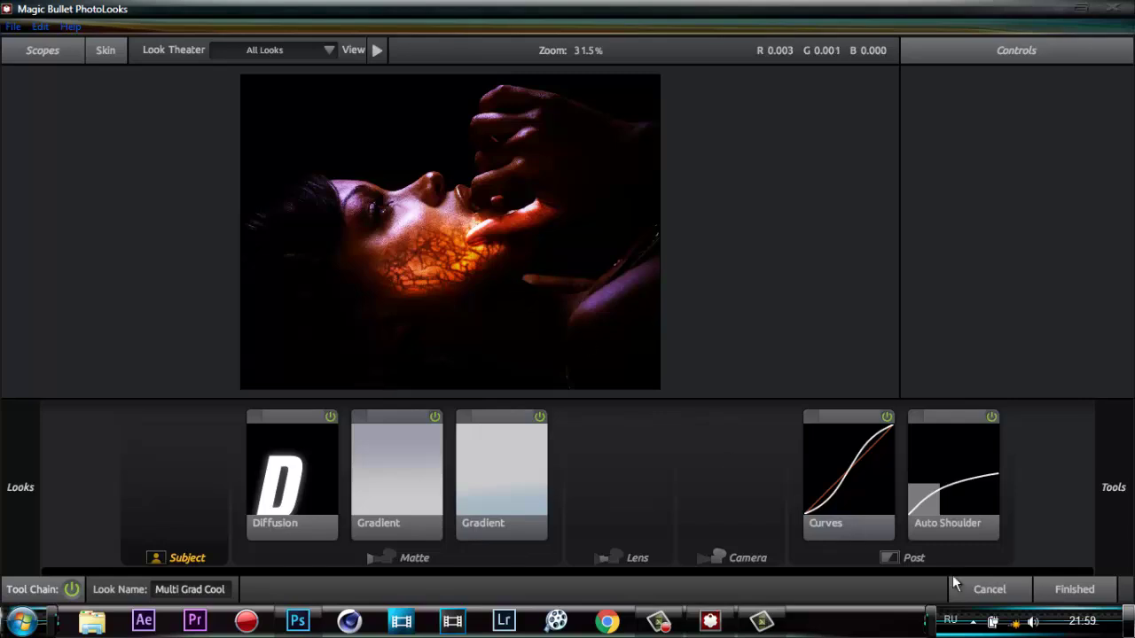
click(1075, 590)
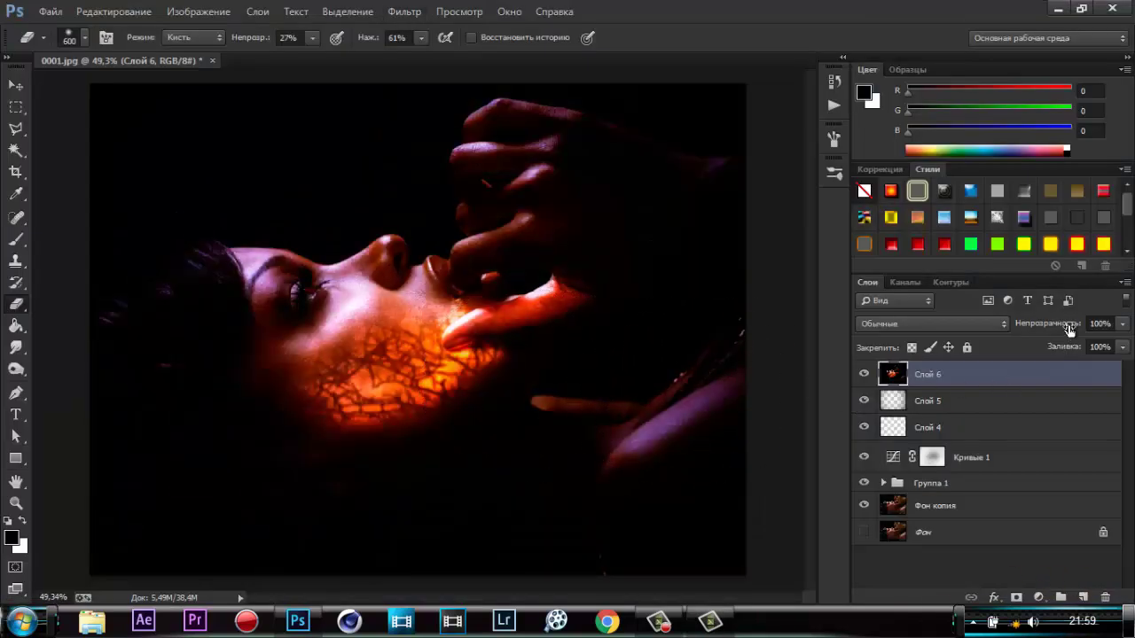
Fade the graded Слой 6 to 41% opacity and open the eraser's brush presets.
drag(1069, 324, 1018, 330)
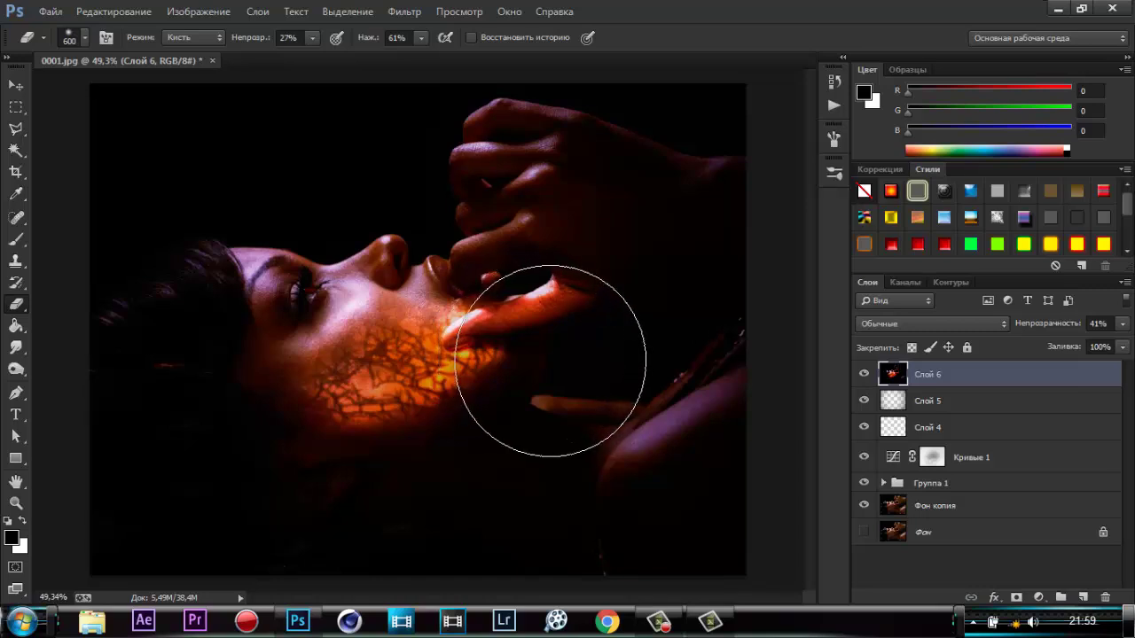
click(85, 37)
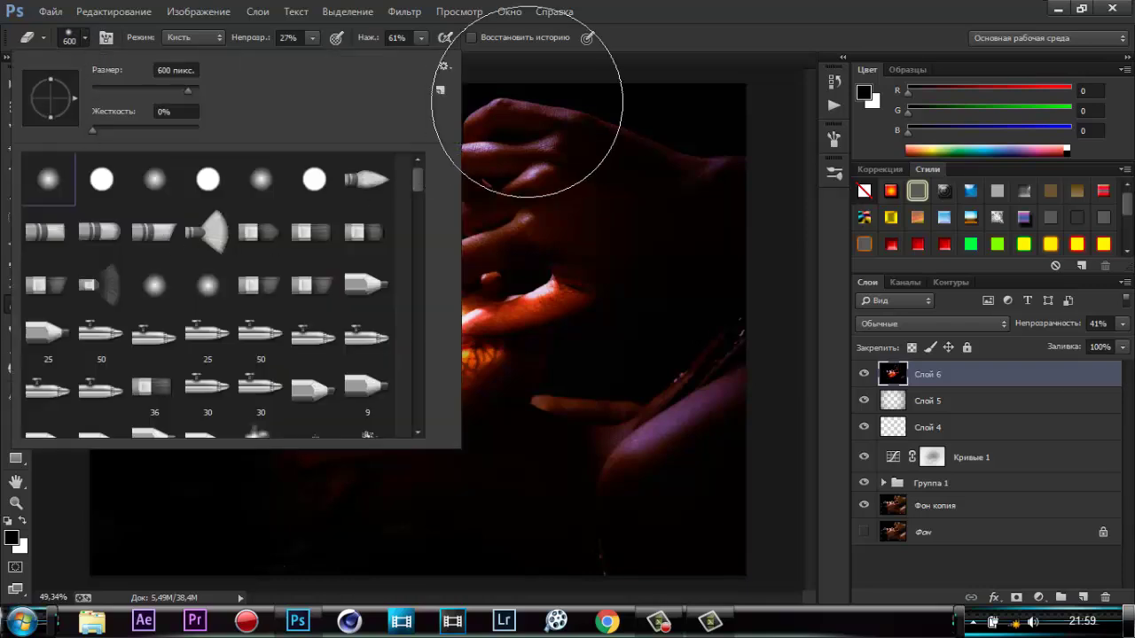
Choose the 1500 px smoke brush and add a new empty Слой 7.
key(b)
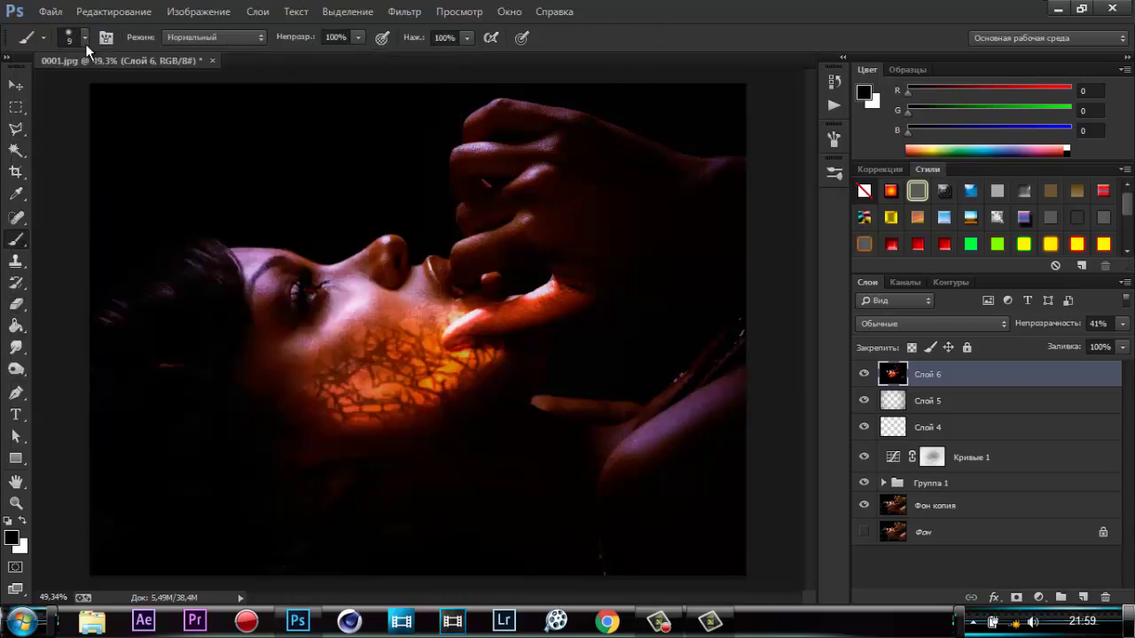
click(85, 39)
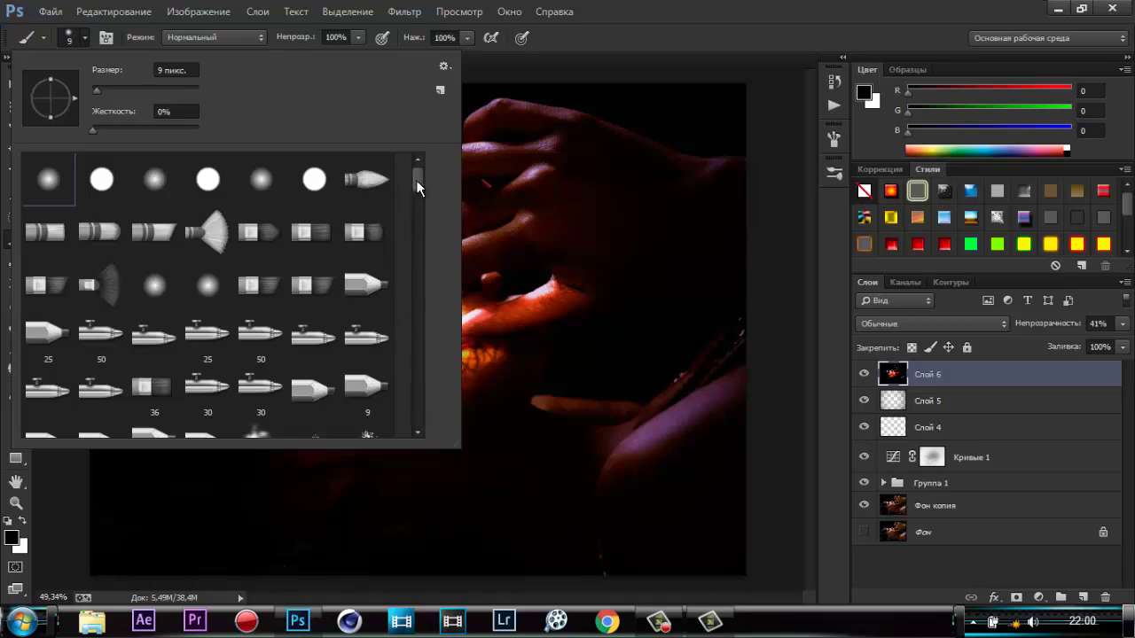
drag(416, 180, 422, 417)
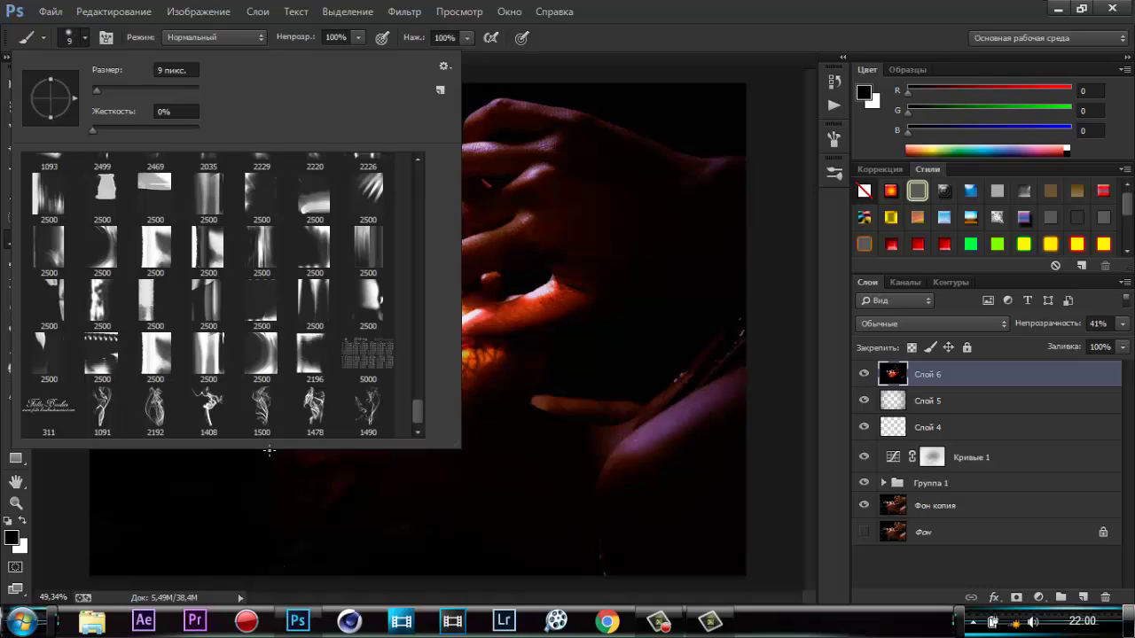
click(264, 407)
double_click(265, 407)
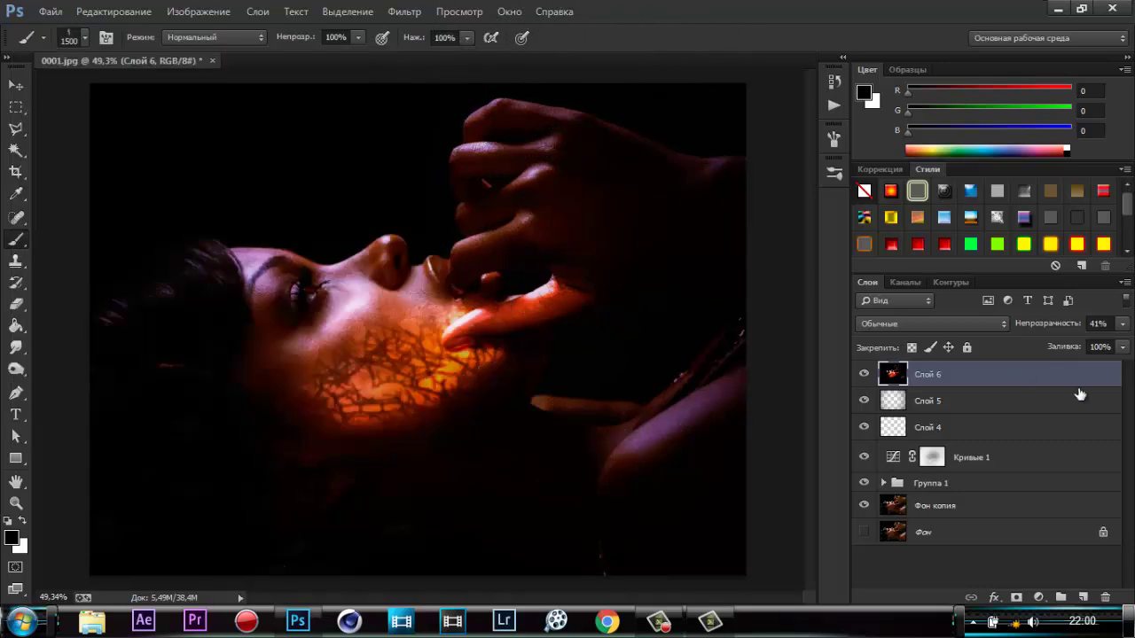
click(1083, 597)
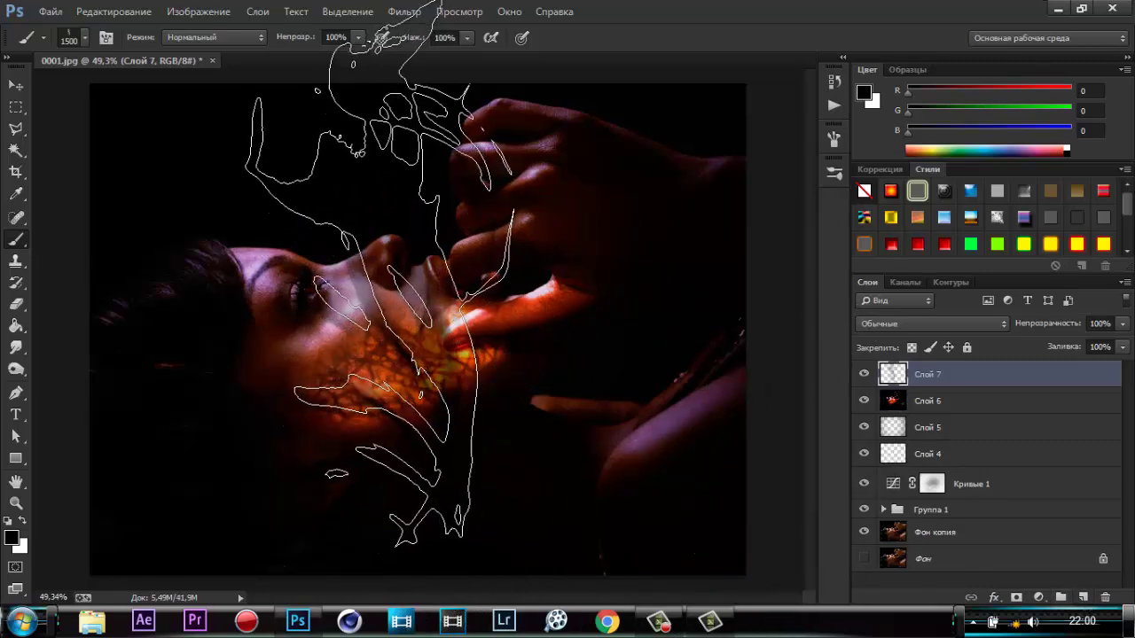
Stamp white smoke over the face, then add a black-filled layer mask hiding it.
click(23, 525)
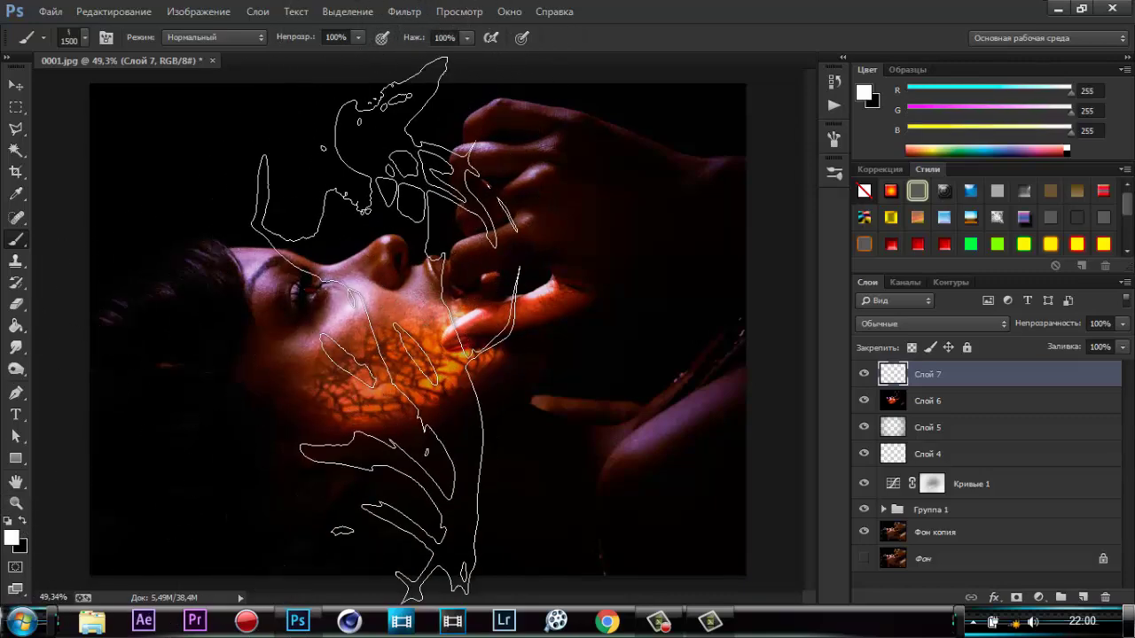
click(364, 328)
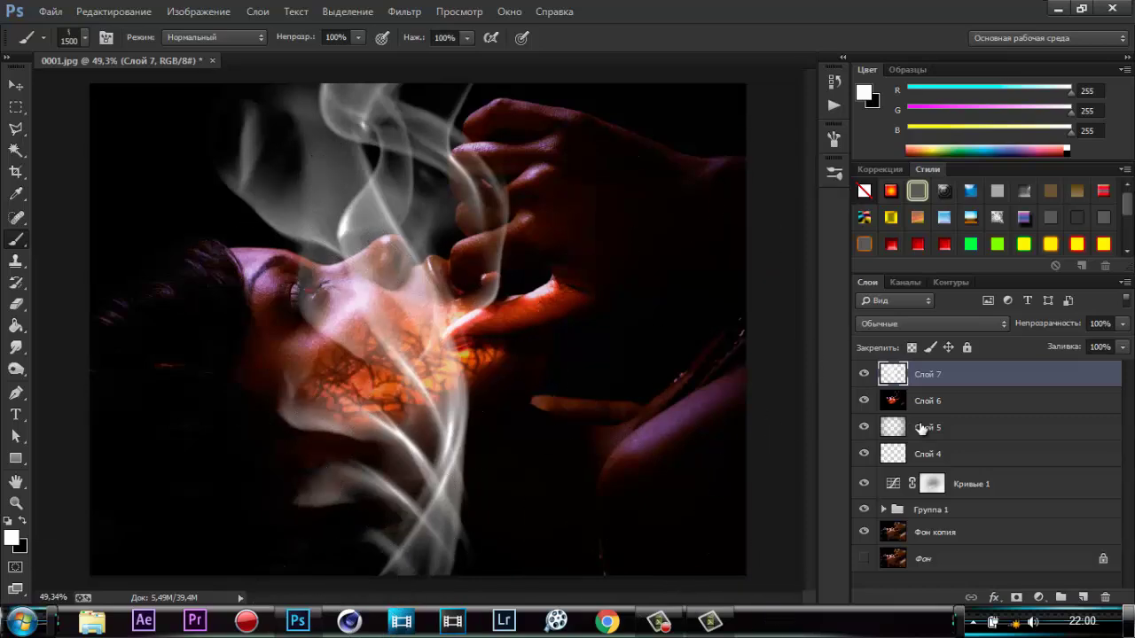
click(1017, 598)
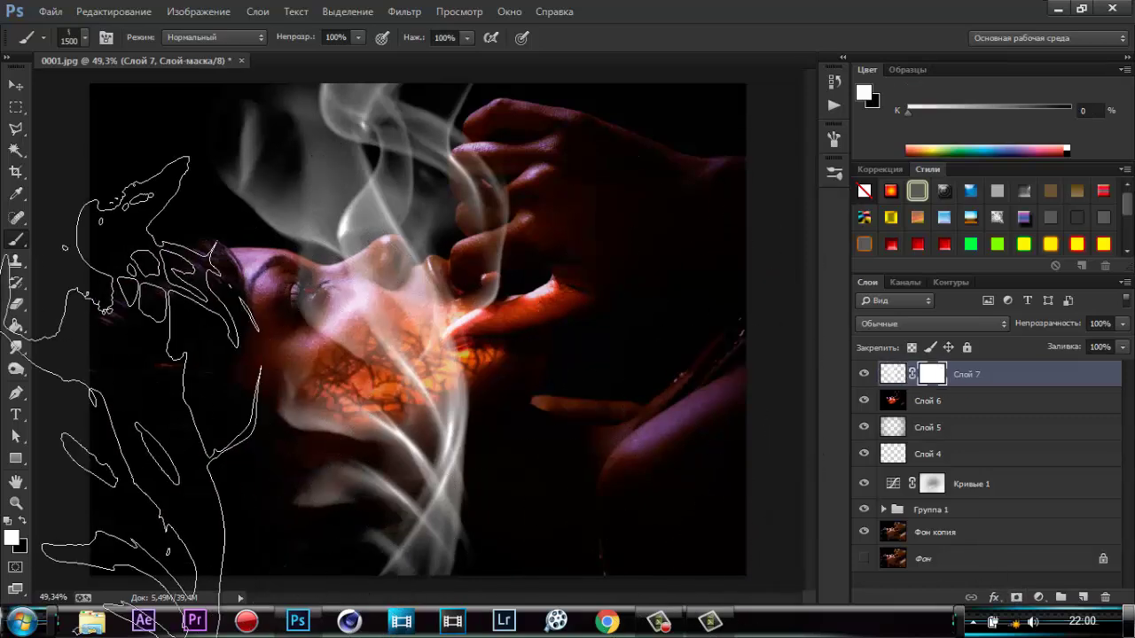
click(16, 328)
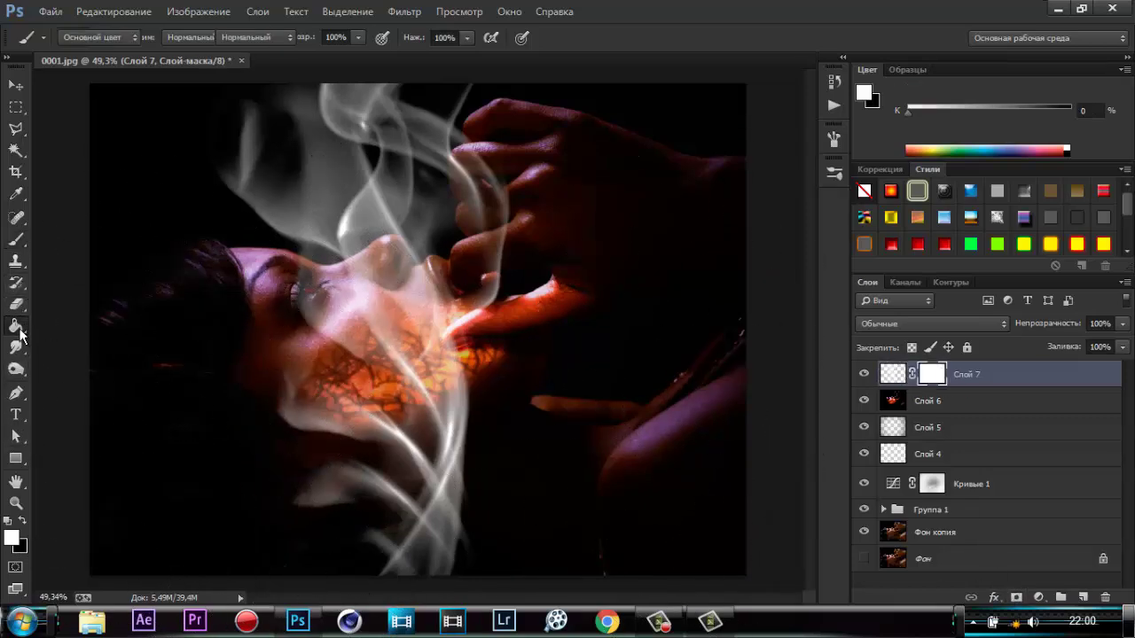
click(24, 524)
click(365, 334)
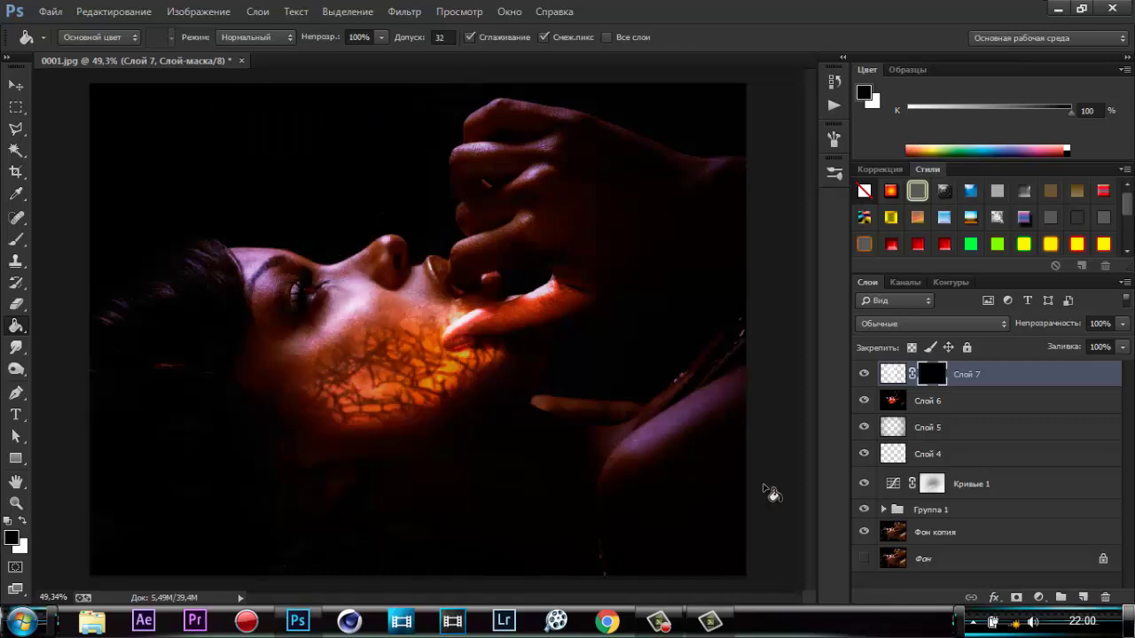
click(15, 239)
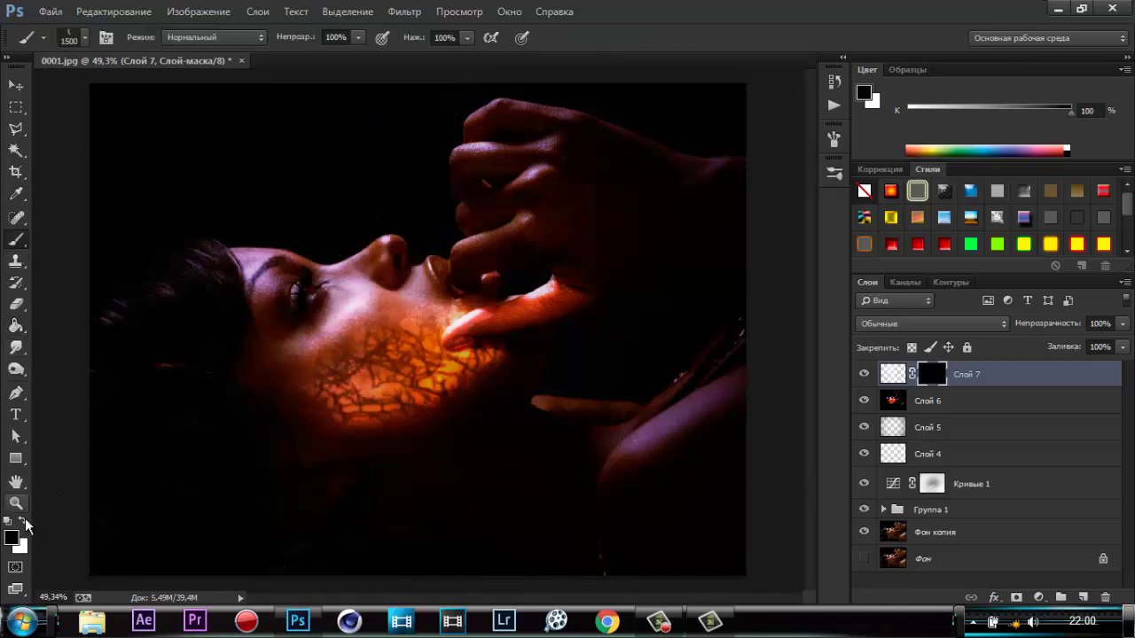
Set up a 300 px soft round white brush at 79% flow.
click(85, 37)
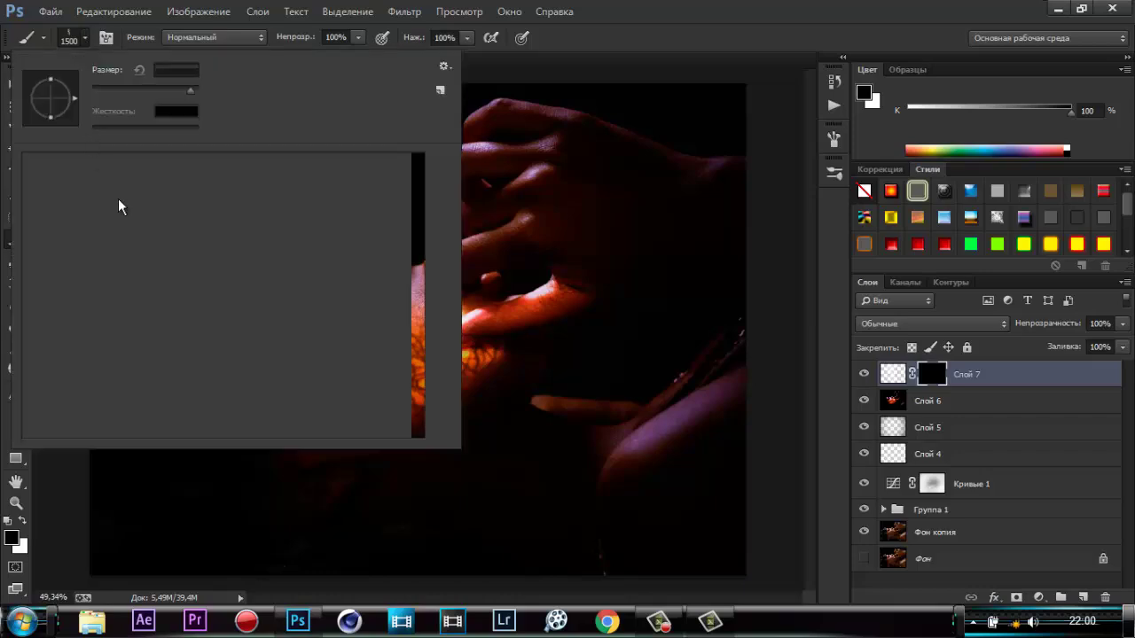
scroll(422, 184, up, 3)
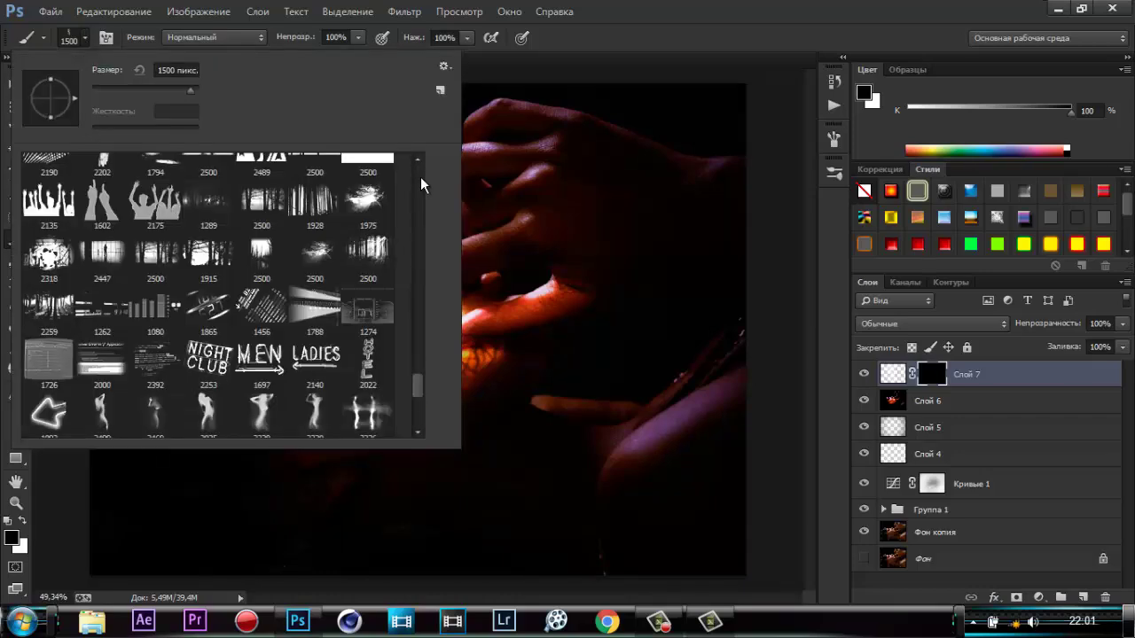
scroll(420, 187, up, 3)
drag(420, 371, 421, 183)
click(46, 182)
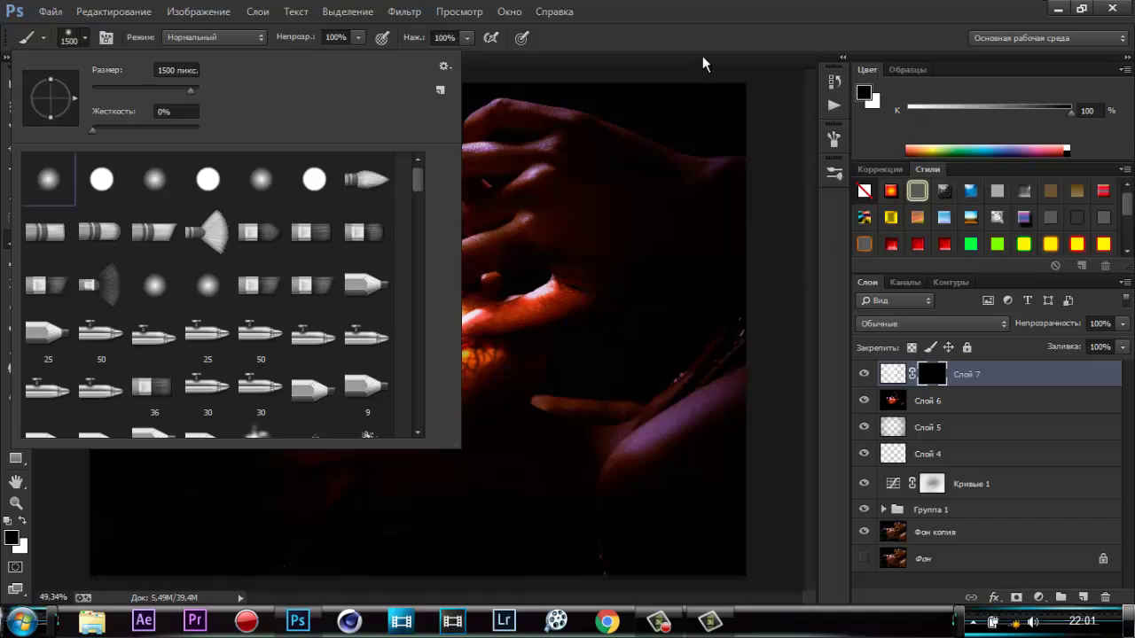
key(Return)
key(bracketleft)
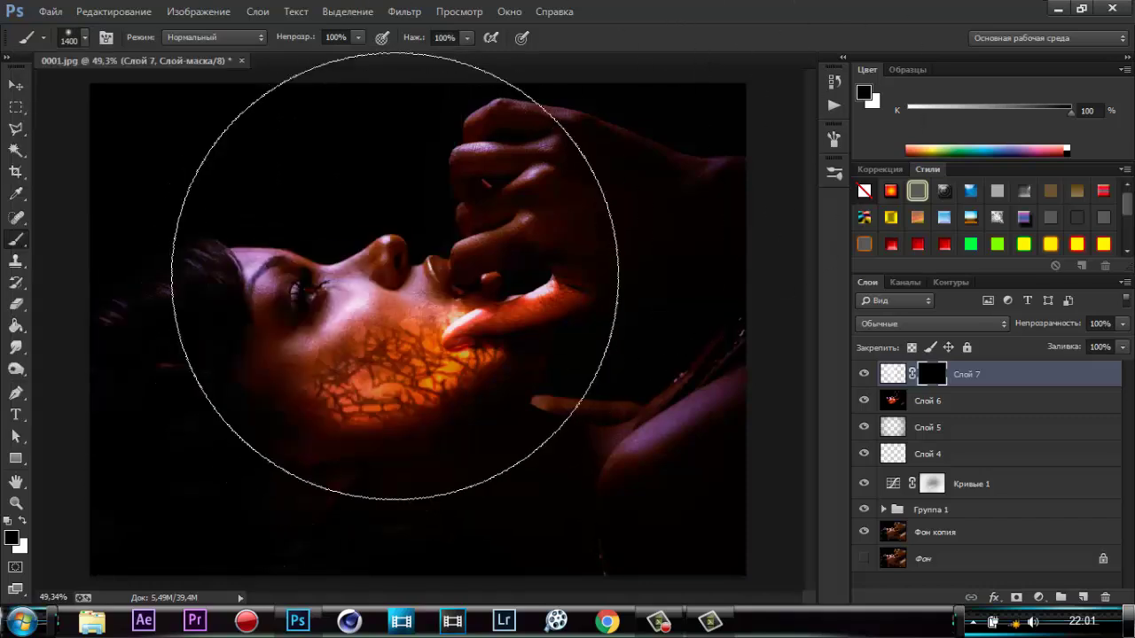
key(bracketleft)
key(bracketleft)
key(bracketleft)
key(bracketleft)
key(bracketleft)
key(bracketleft)
click(22, 522)
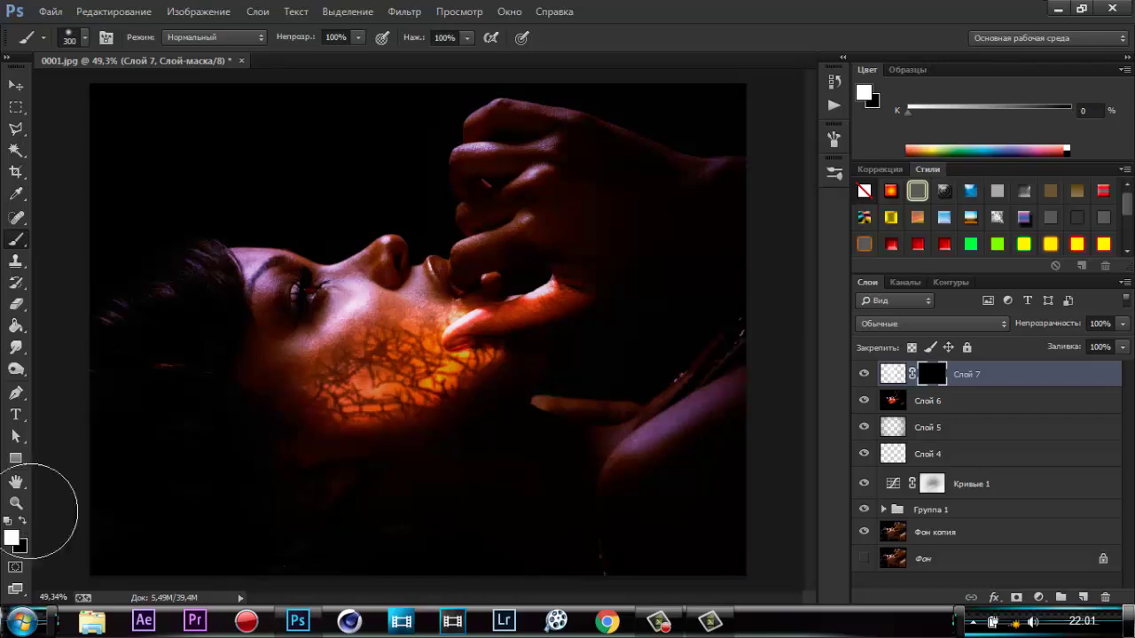
click(359, 40)
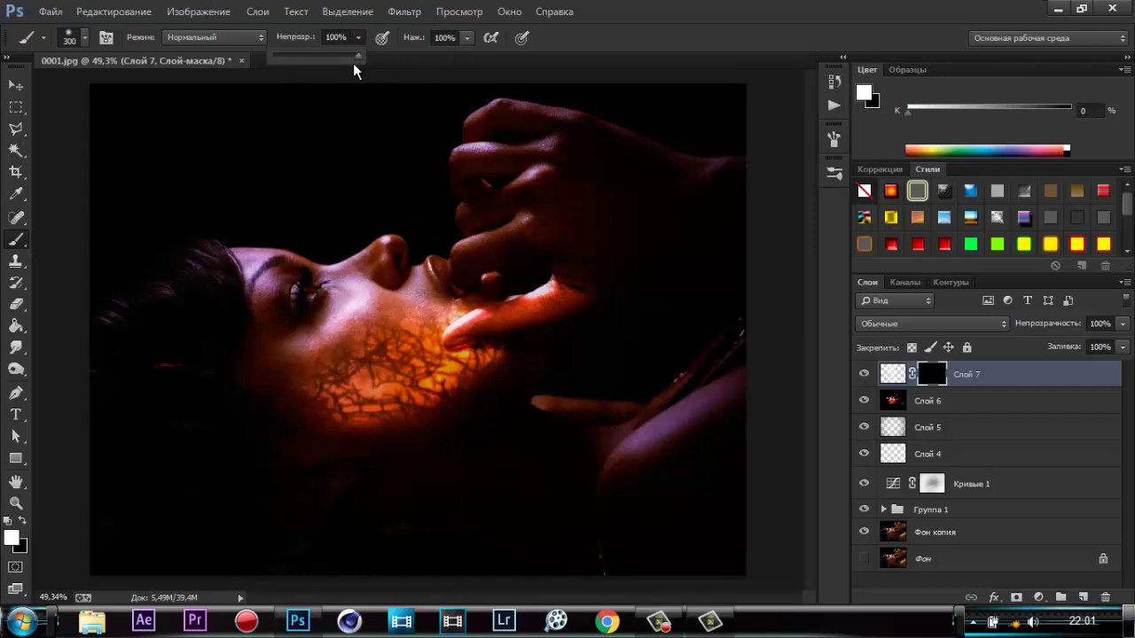
click(466, 37)
drag(475, 55, 456, 55)
Paint the Слой 7 mask to reveal smoke above the lips, then stamp visible layers into Слой 8.
mouse_move(393, 177)
mouse_down()
mouse_move(393, 203)
mouse_move(402, 120)
mouse_move(426, 139)
mouse_up()
scroll(451, 222, down, 2)
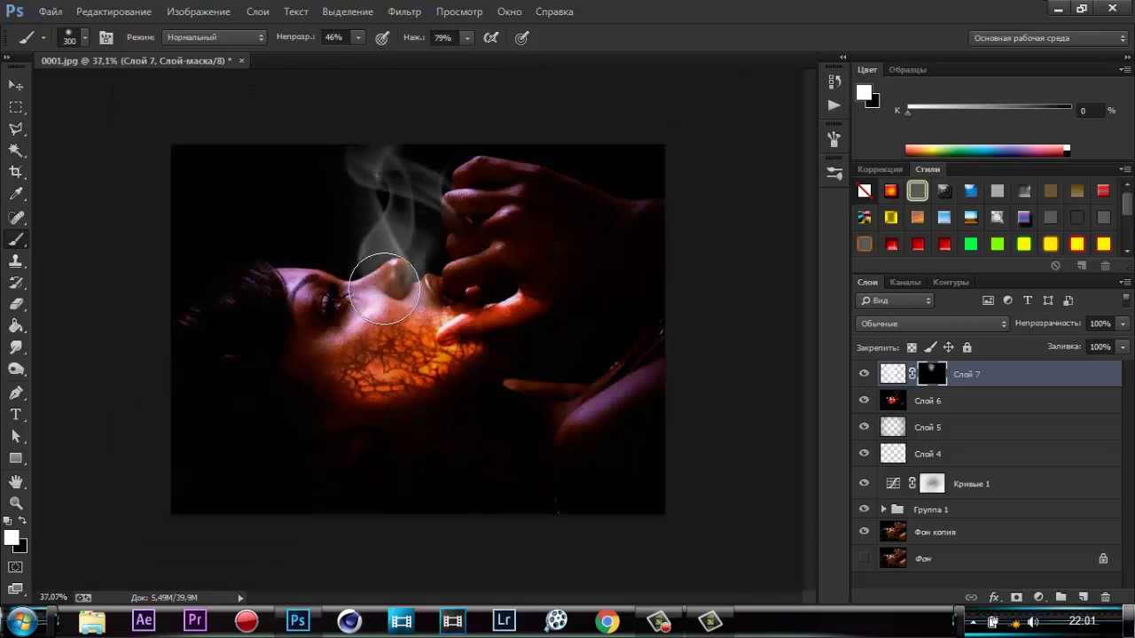
drag(464, 177, 385, 155)
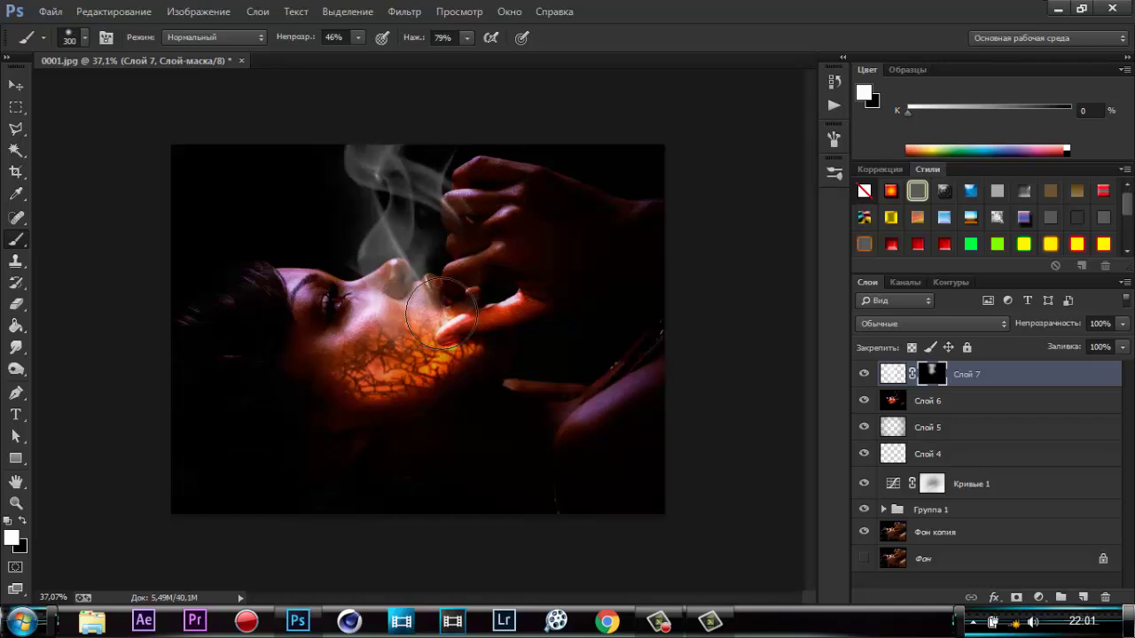
scroll(442, 311, up, 2)
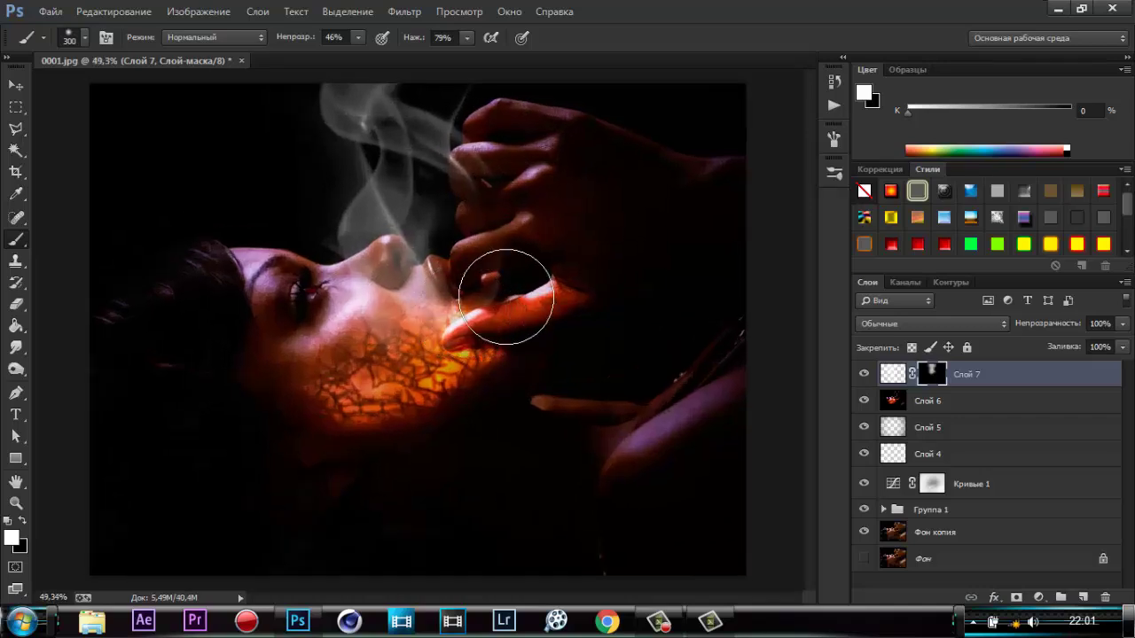
drag(418, 162, 393, 96)
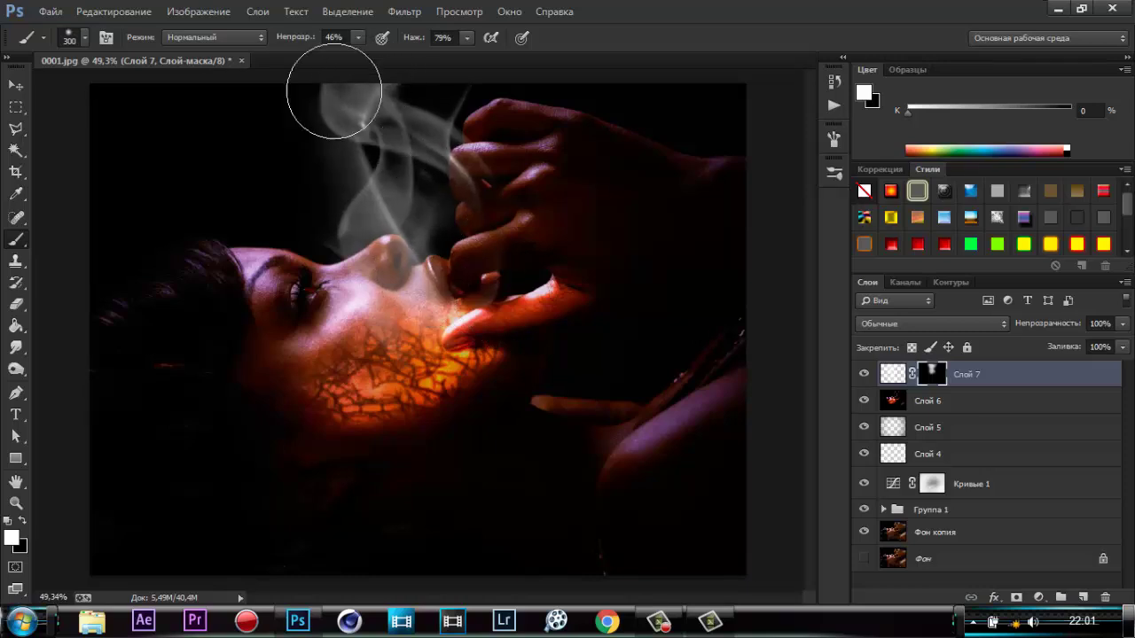
scroll(507, 248, down, 1)
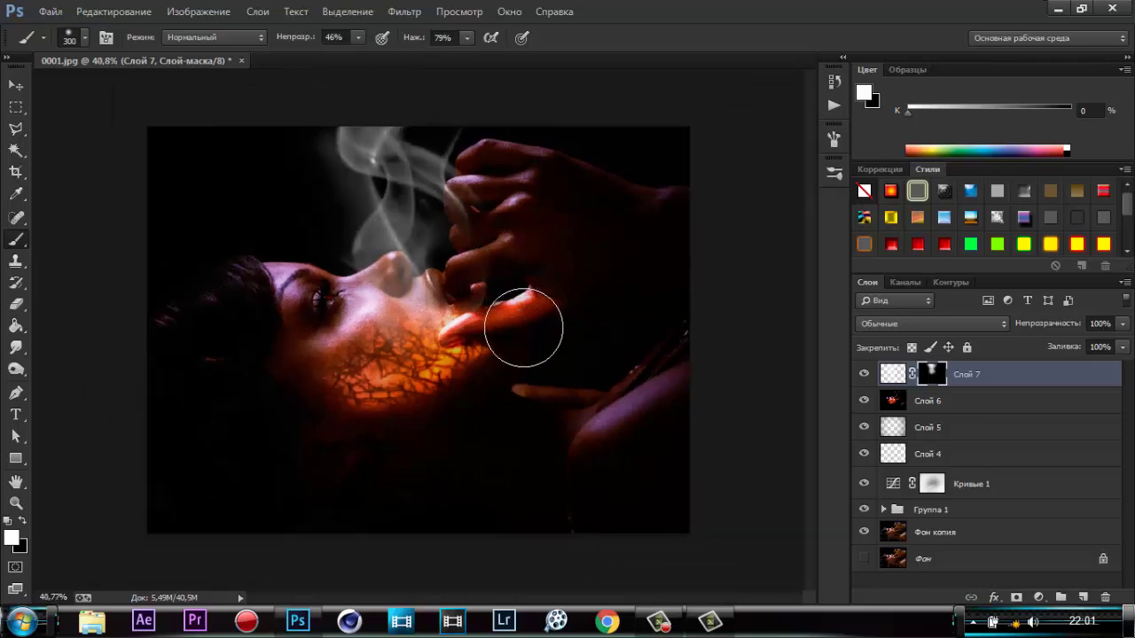
mouse_move(523, 328)
mouse_down()
mouse_move(549, 371)
mouse_move(594, 382)
mouse_up()
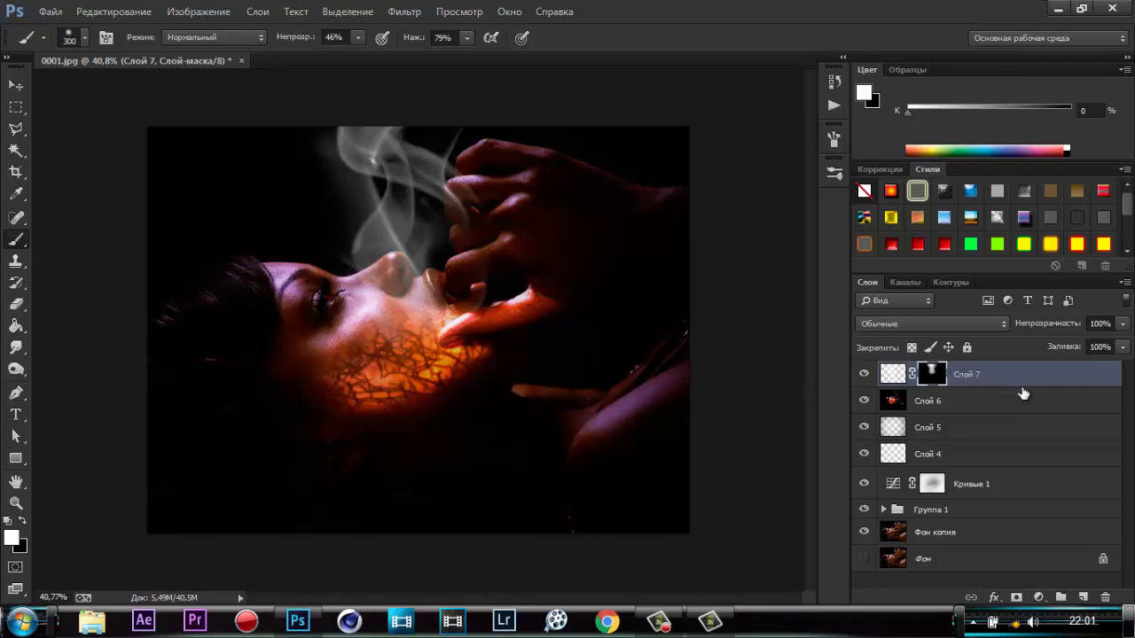
key(ctrl+alt+shift+e)
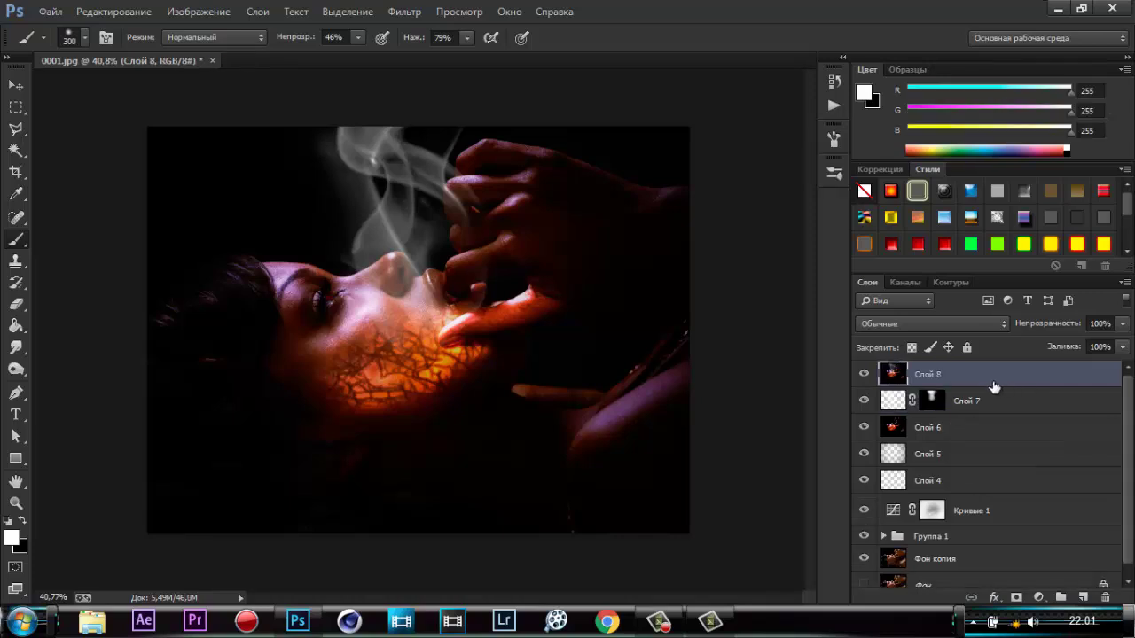
Save a JPEG copy named 00011 on the Desktop at quality 12.
click(49, 12)
click(126, 211)
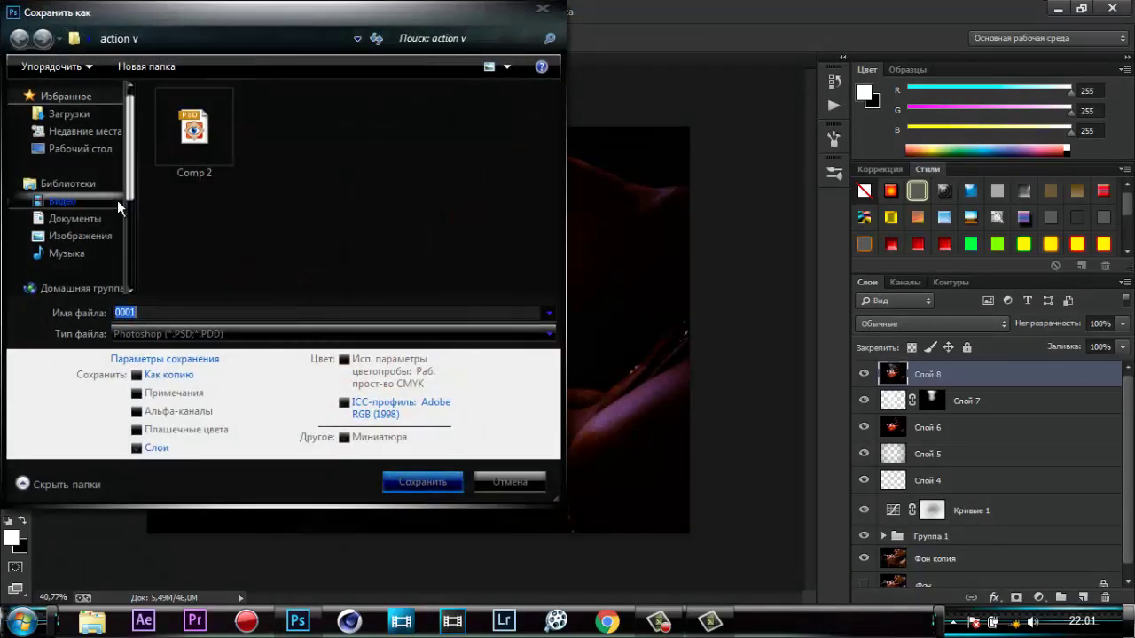
click(80, 149)
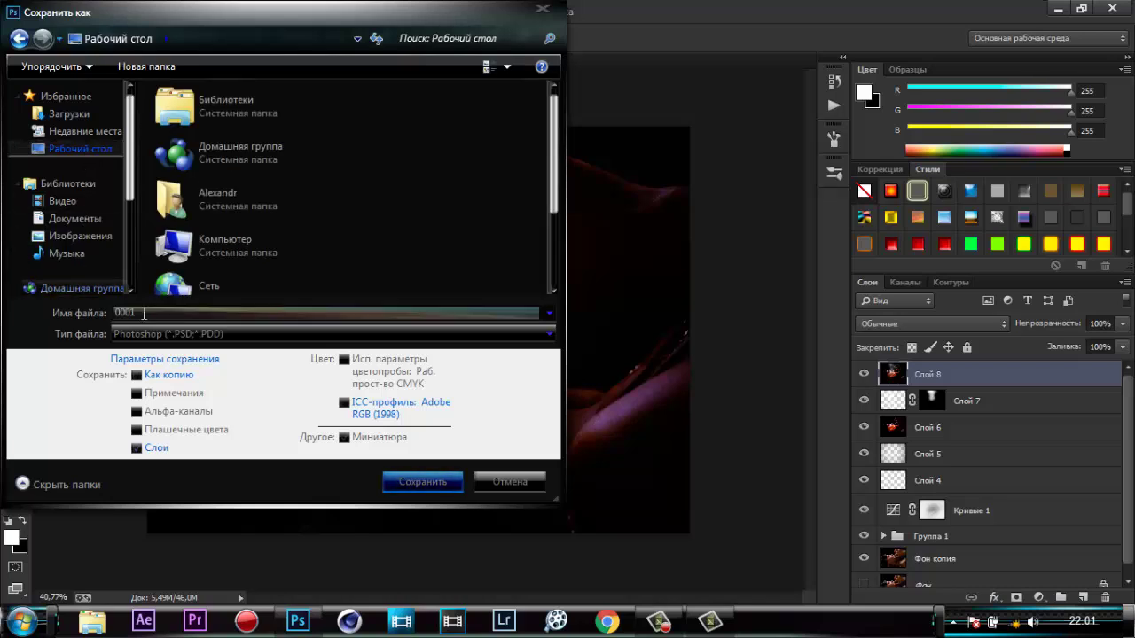
double_click(141, 311)
click(141, 311)
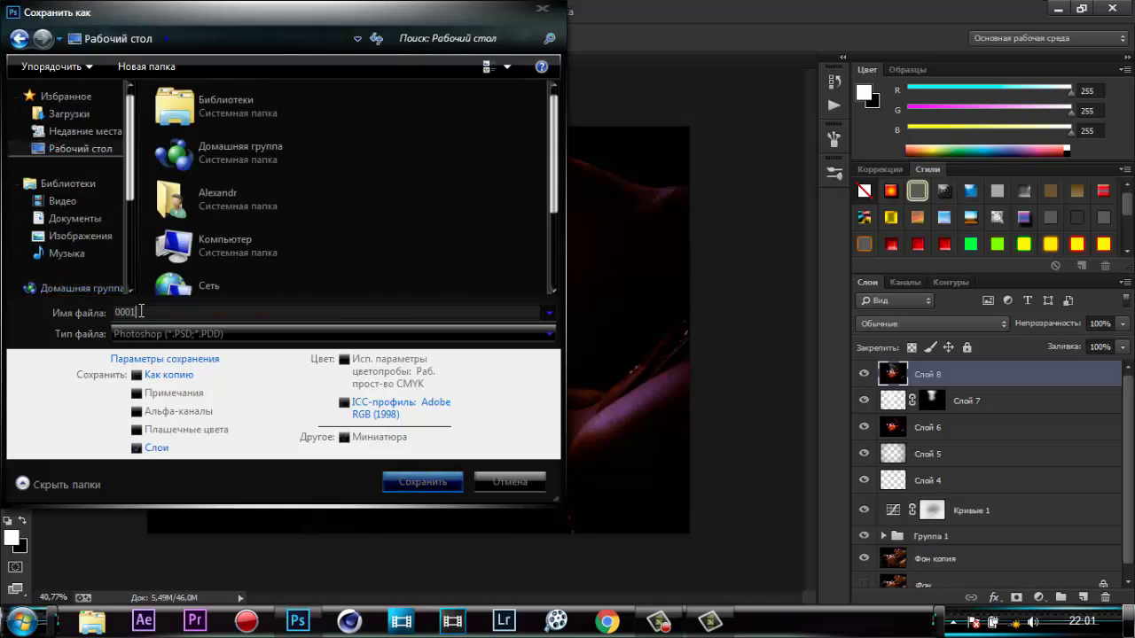
text(1)
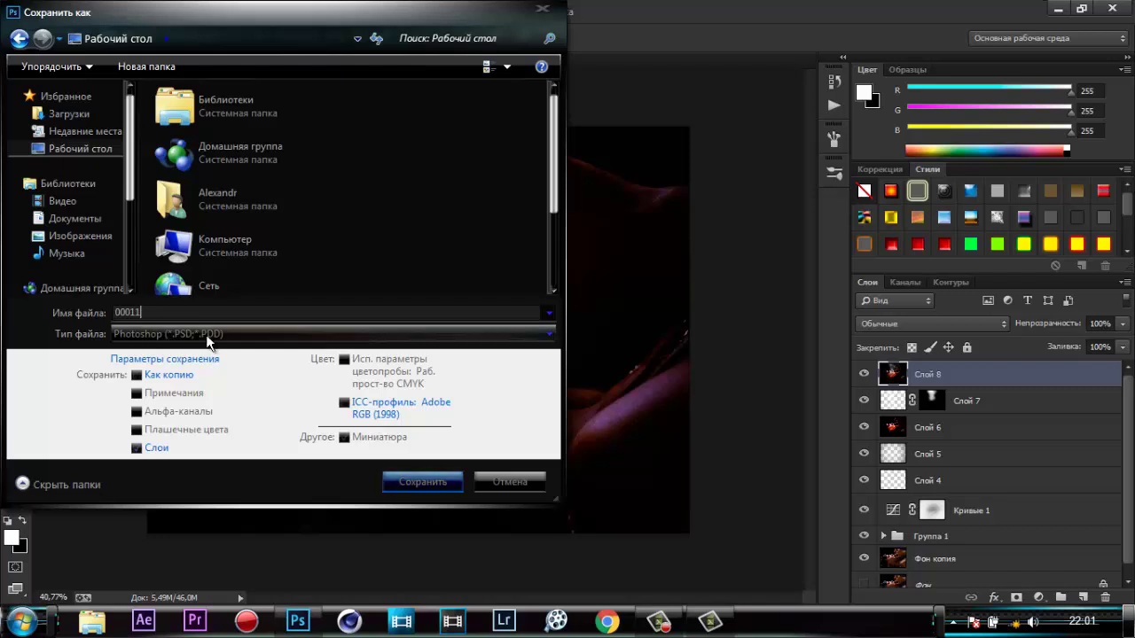
click(550, 335)
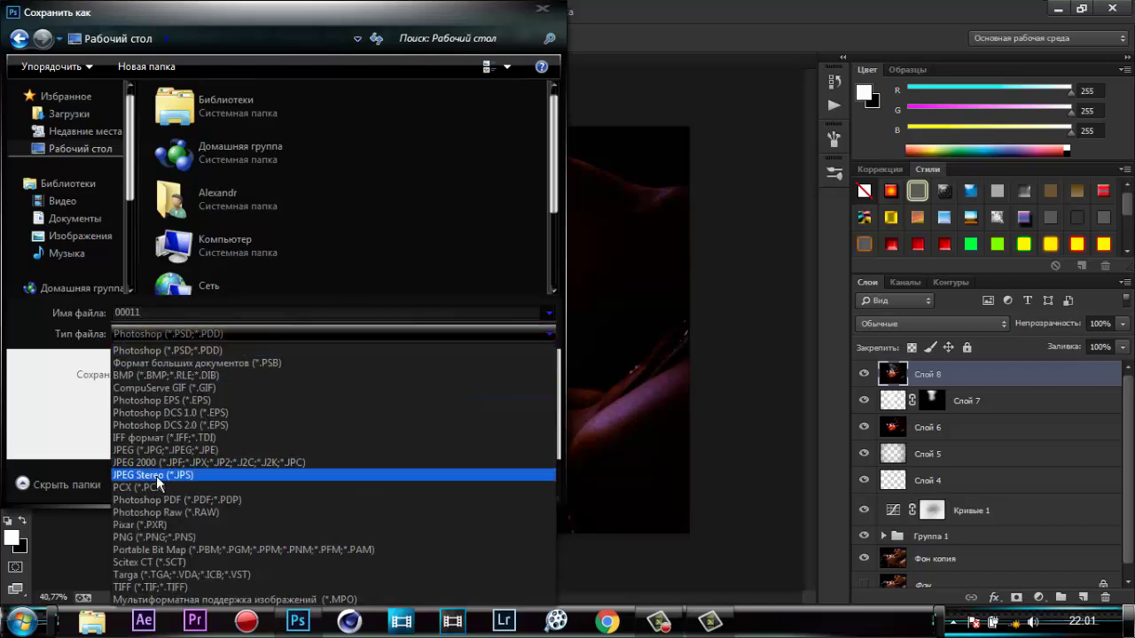
click(162, 452)
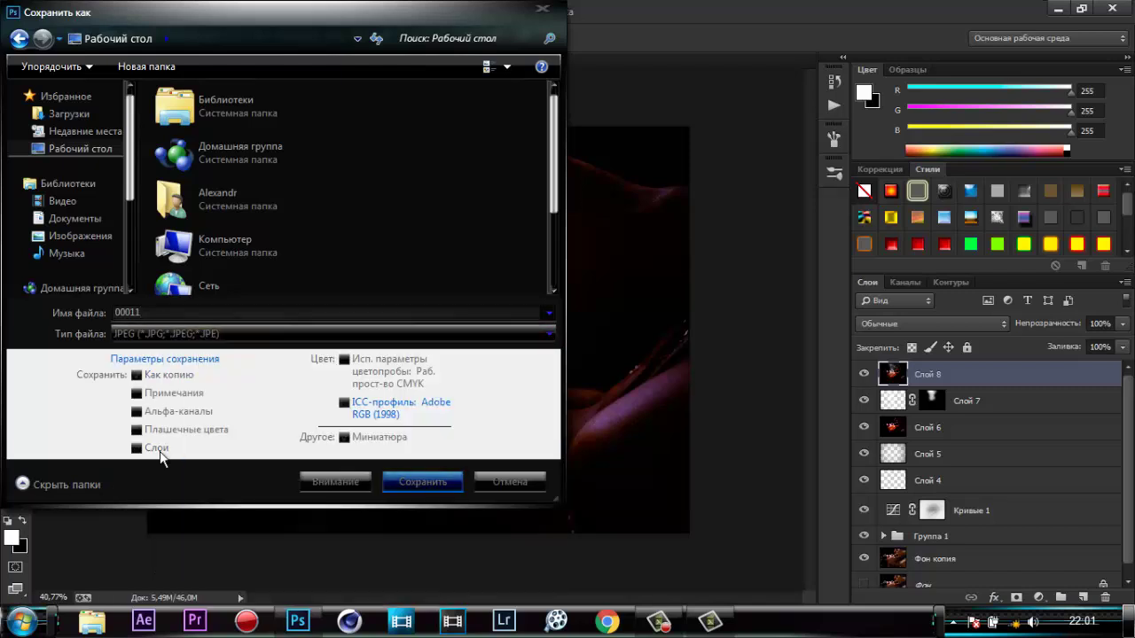
click(400, 480)
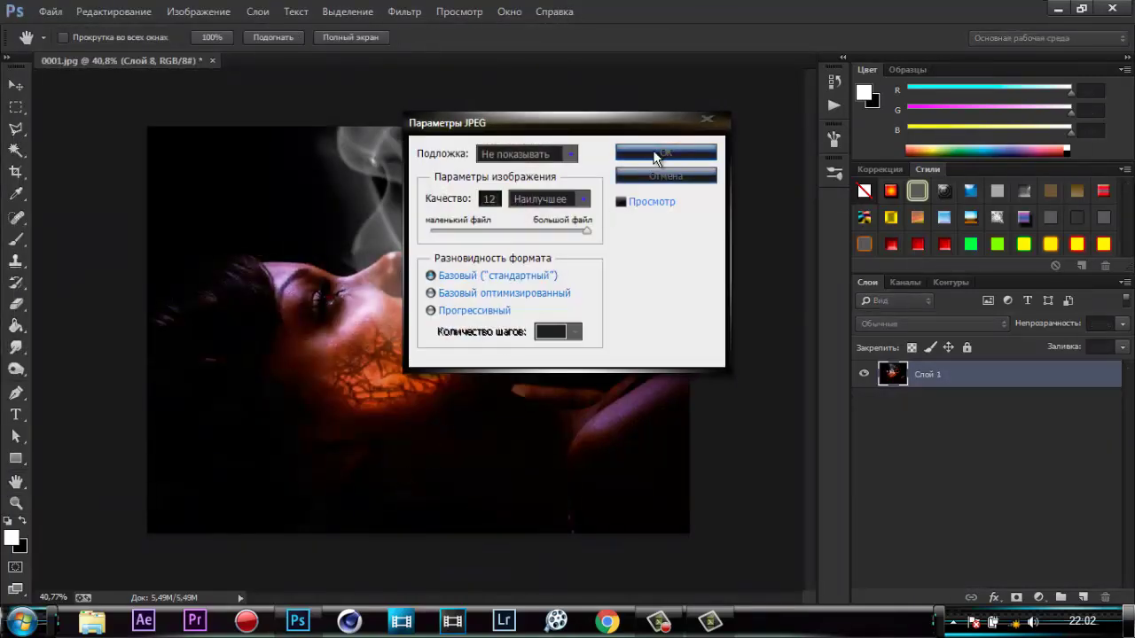
click(655, 155)
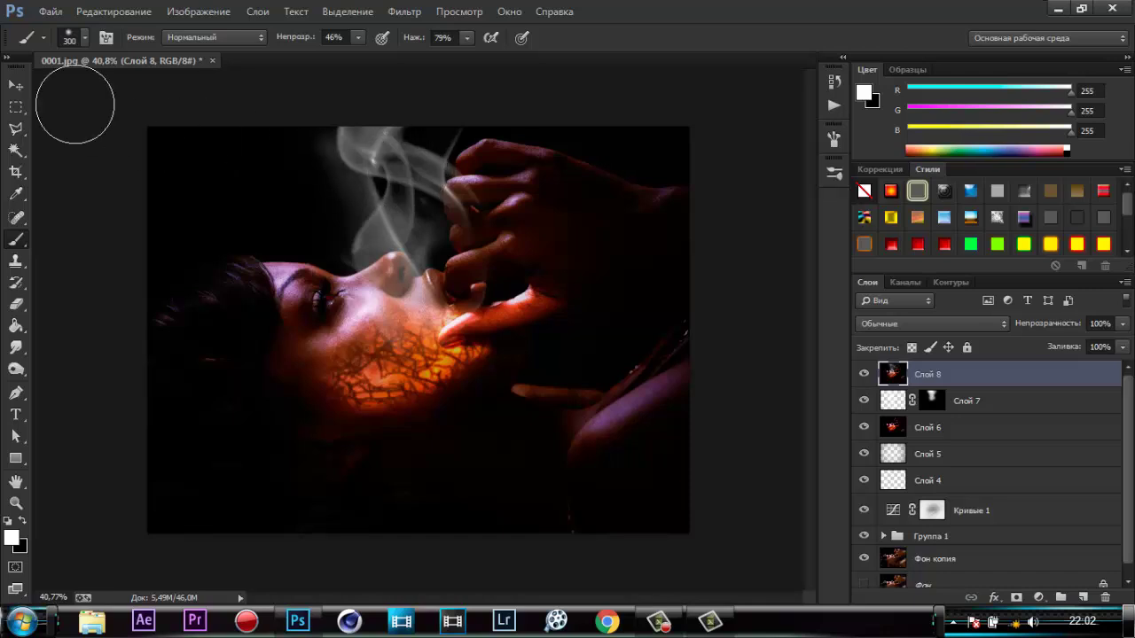
Append the Alexandr smoke and signature brush set to the existing brush presets.
click(84, 36)
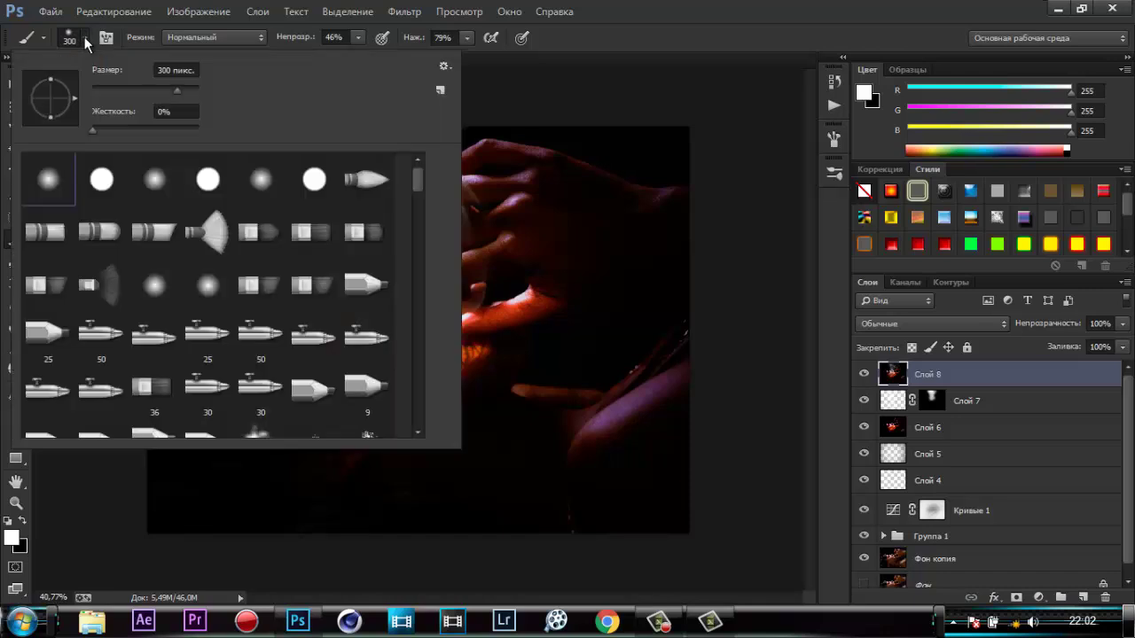
drag(415, 183, 425, 416)
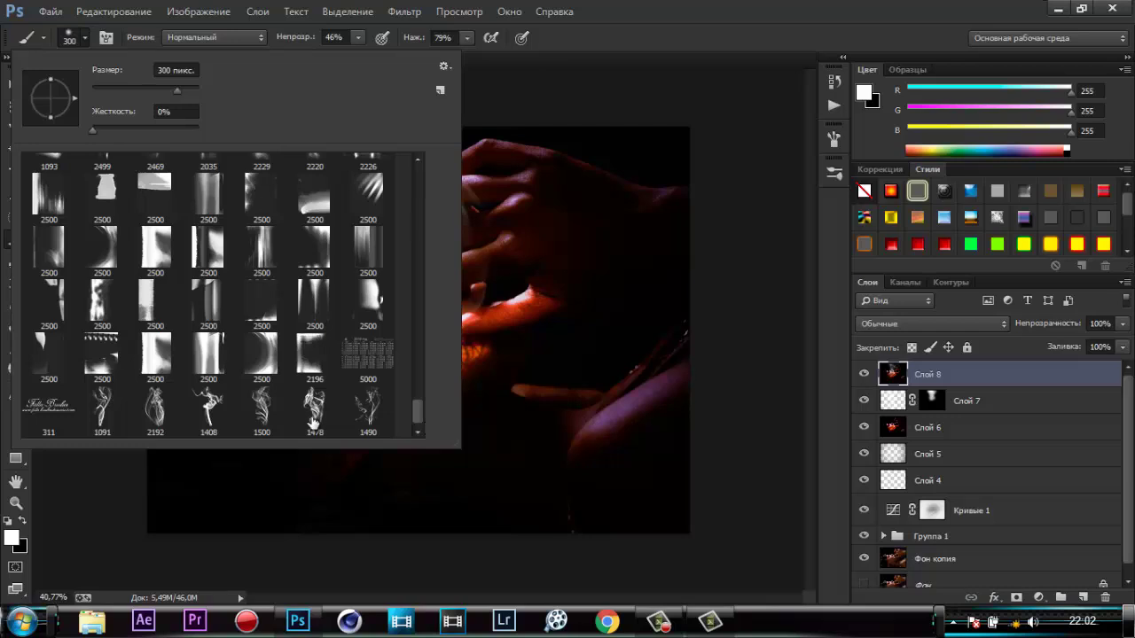
click(443, 70)
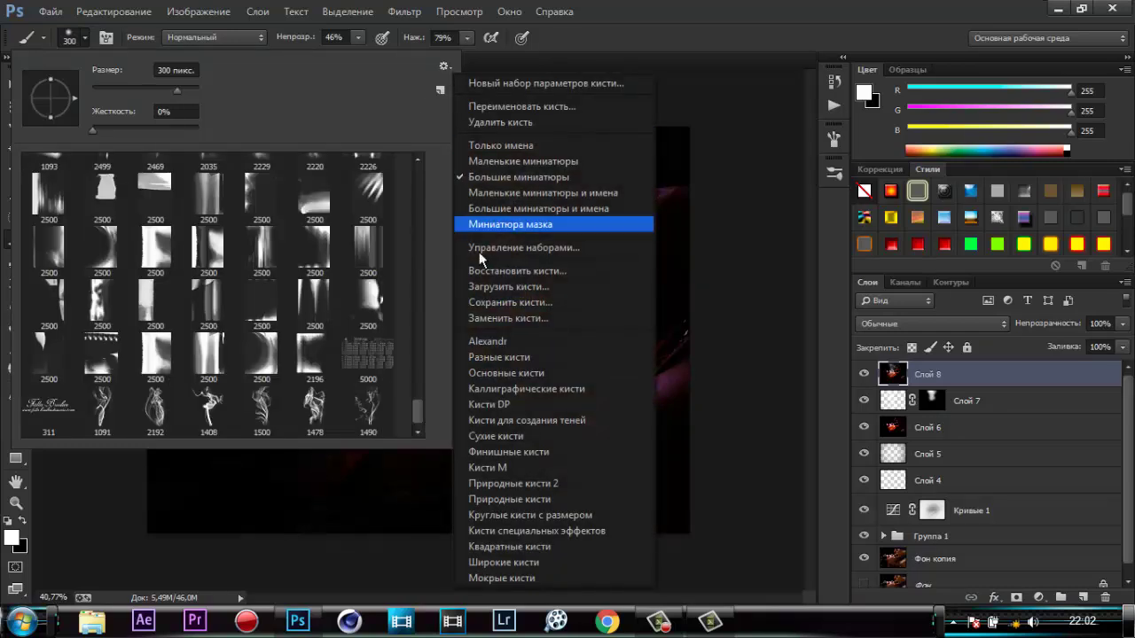
click(521, 344)
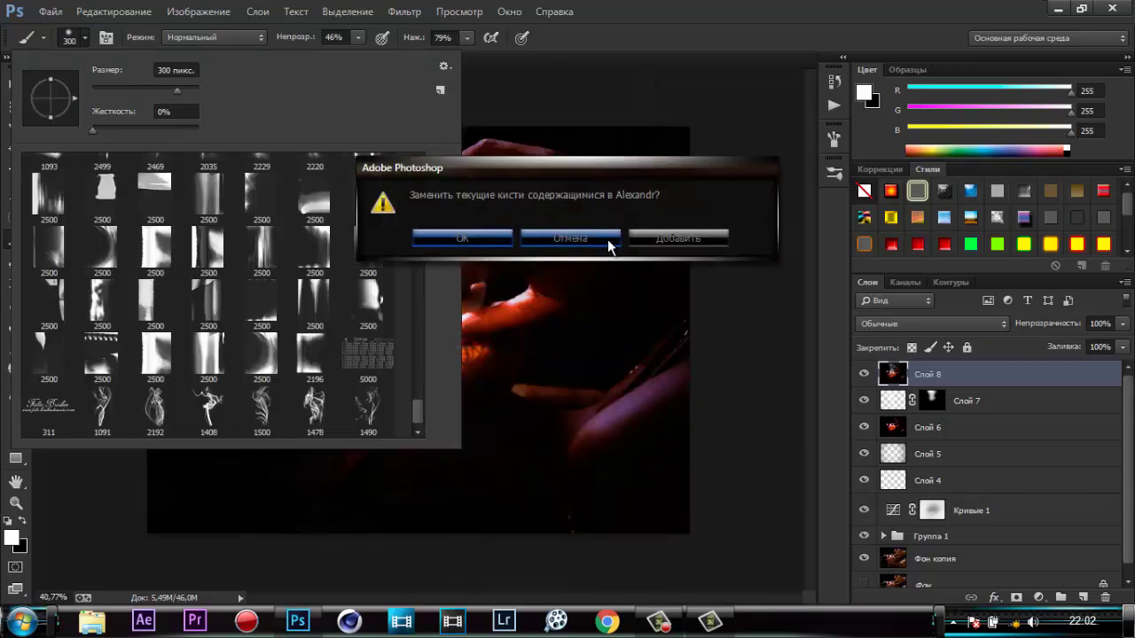
click(671, 238)
Select the 4844 px signature brush from the appended set.
drag(419, 181, 422, 446)
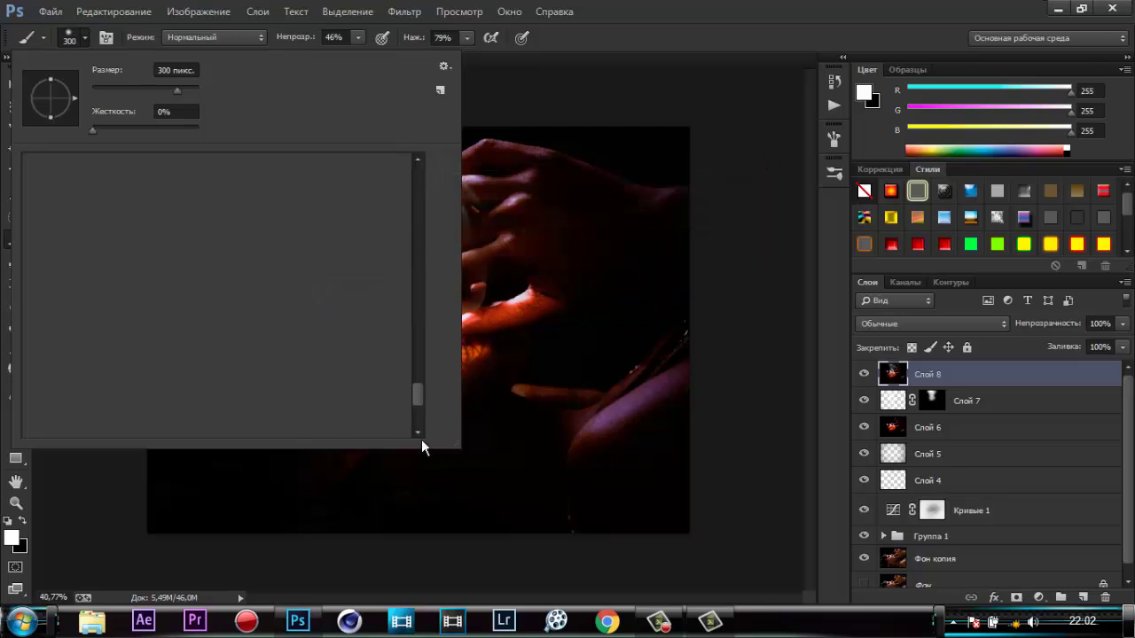
mouse_move(419, 400)
mouse_down()
mouse_move(407, 428)
mouse_move(309, 436)
mouse_up()
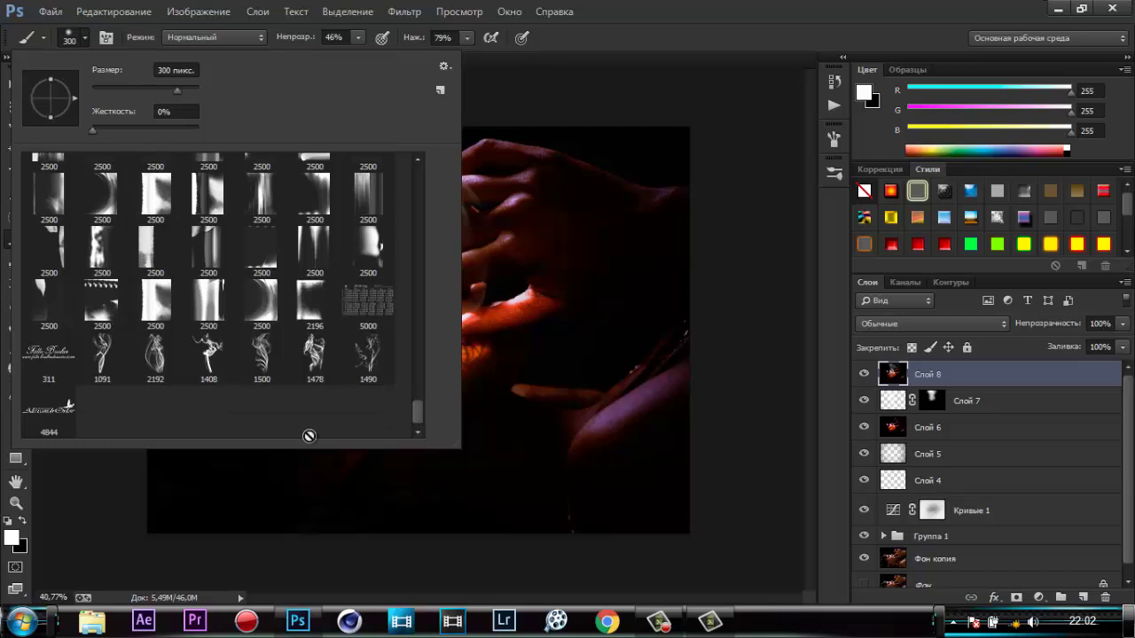
click(51, 421)
click(676, 13)
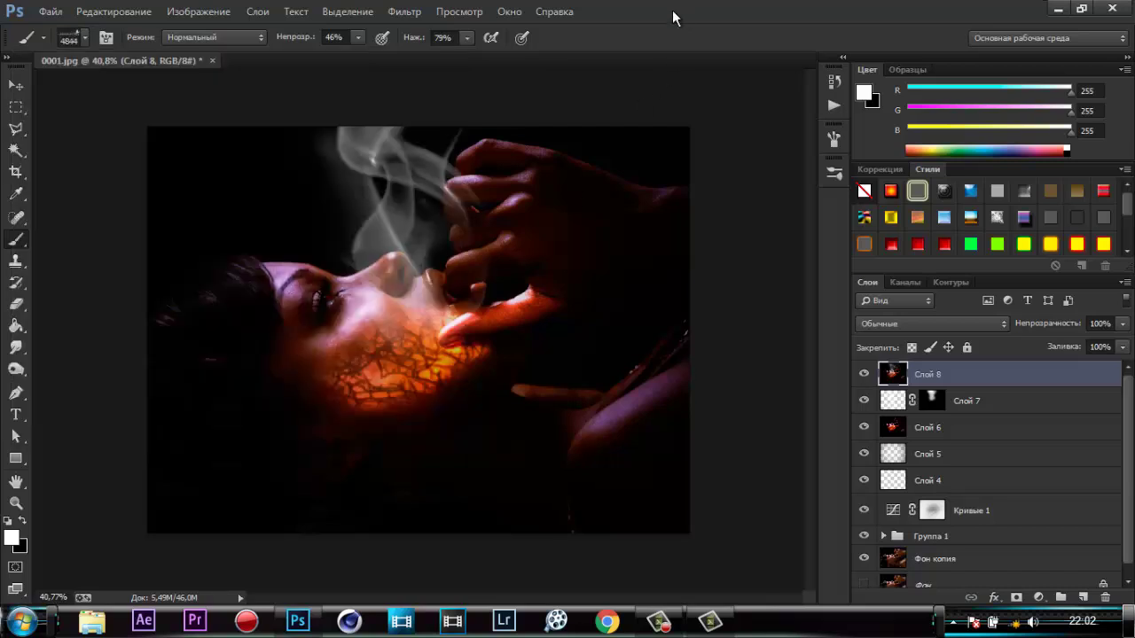
Create a new empty watermark layer and shrink the signature brush to a small stamp size.
click(1084, 597)
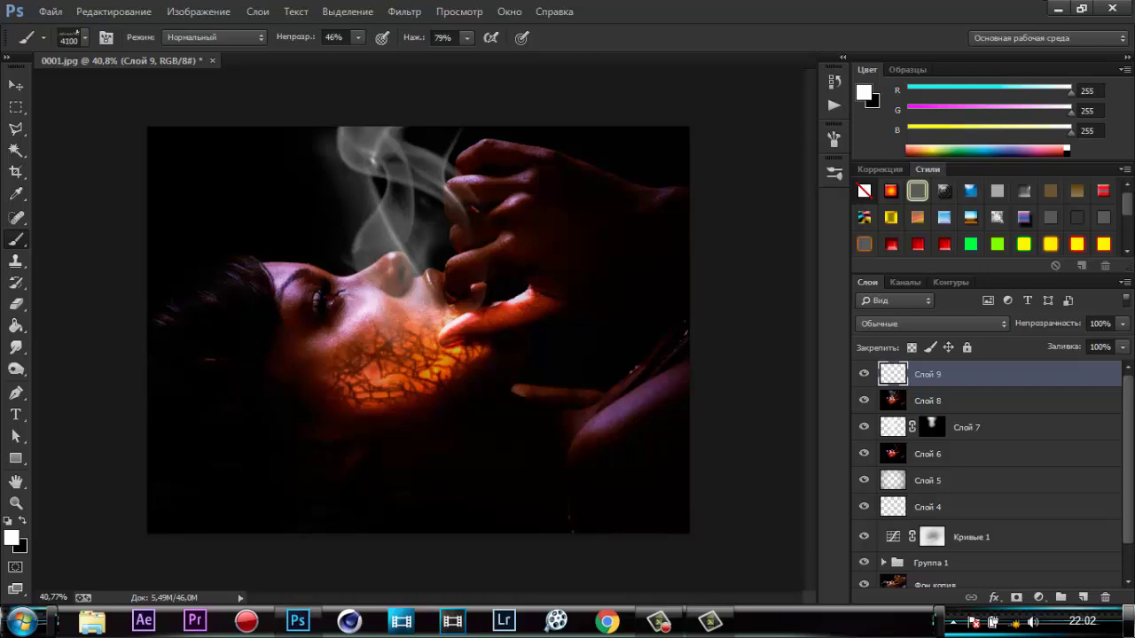
key(bracketleft)
key(bracketleft)
key(bracketleft)
key(bracketleft)
key(bracketleft)
key(bracketleft)
key(bracketleft)
key(bracketleft)
key(bracketleft)
key(bracketleft)
key(bracketleft)
key(bracketleft)
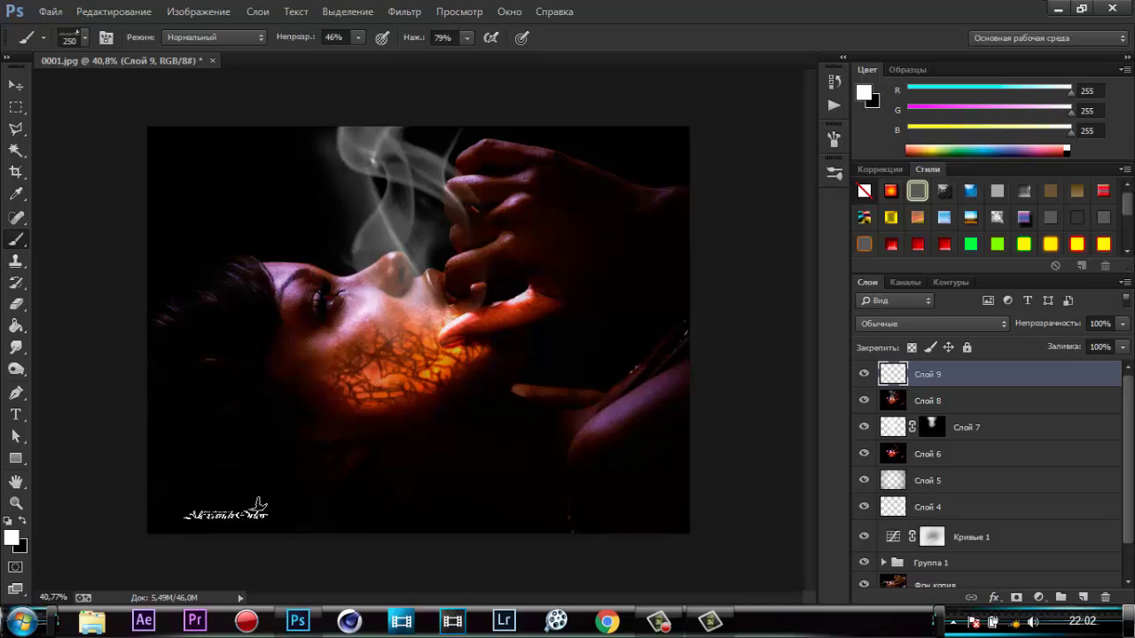
key(bracketleft)
key(bracketleft)
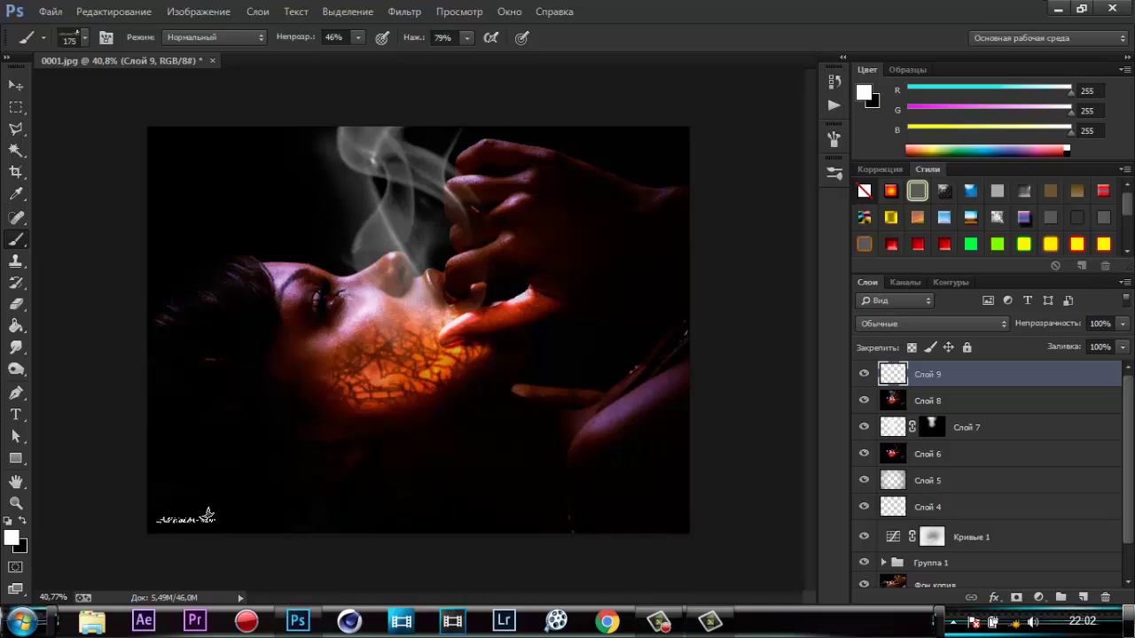